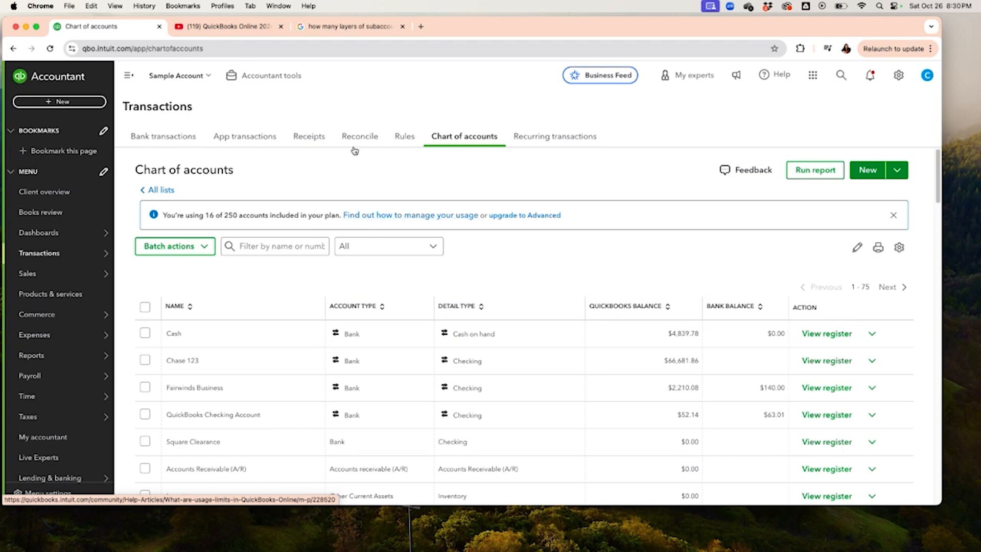
Step: Look through the chart of accounts from the bank accounts down to the equity accounts and return to the start of the list
scroll(516, 303, down, 2)
scroll(516, 301, down, 2)
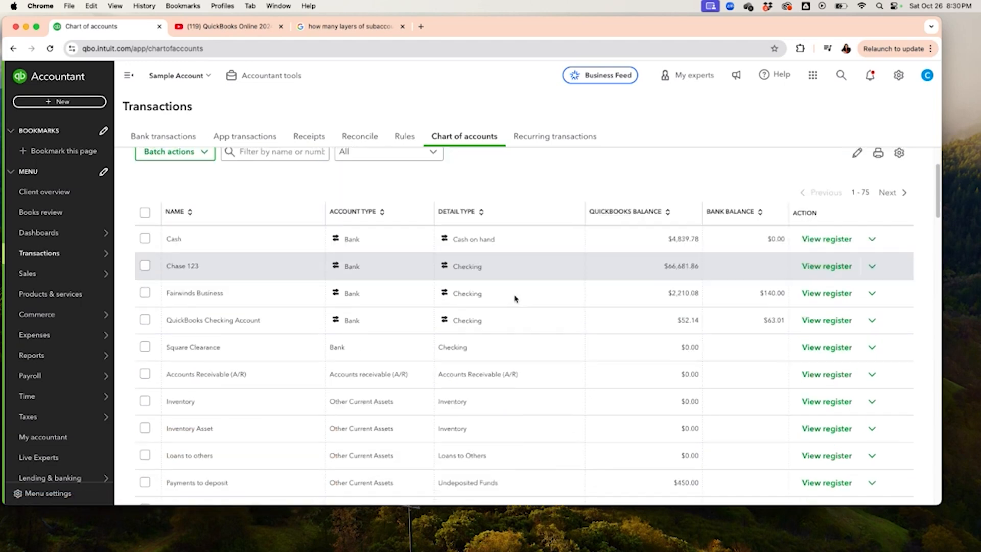
scroll(516, 300, down, 1)
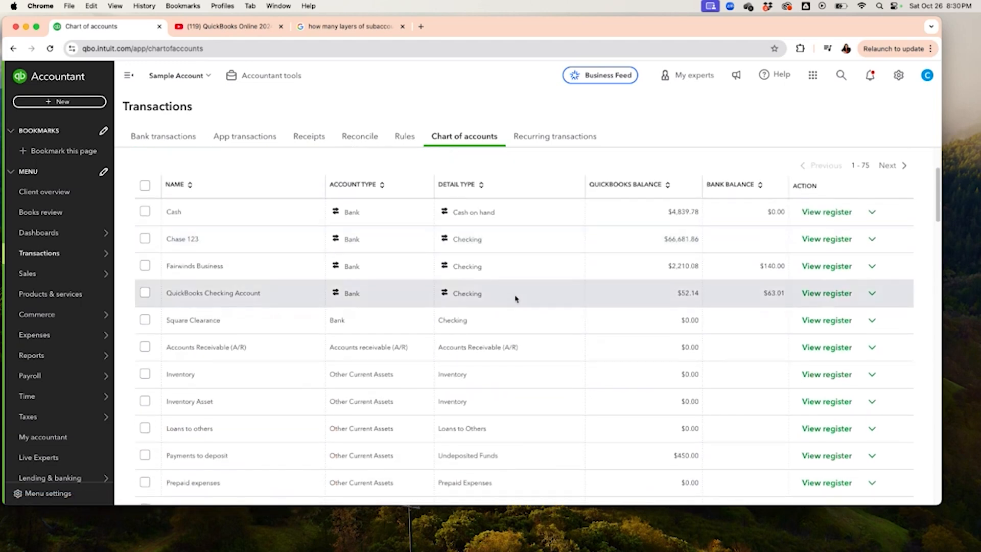
scroll(515, 299, down, 12)
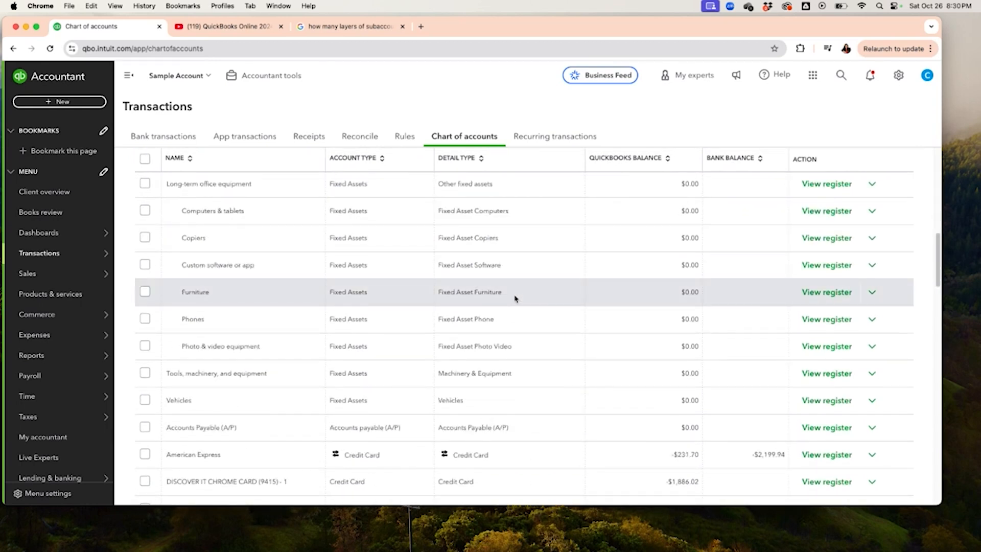
scroll(515, 298, down, 3)
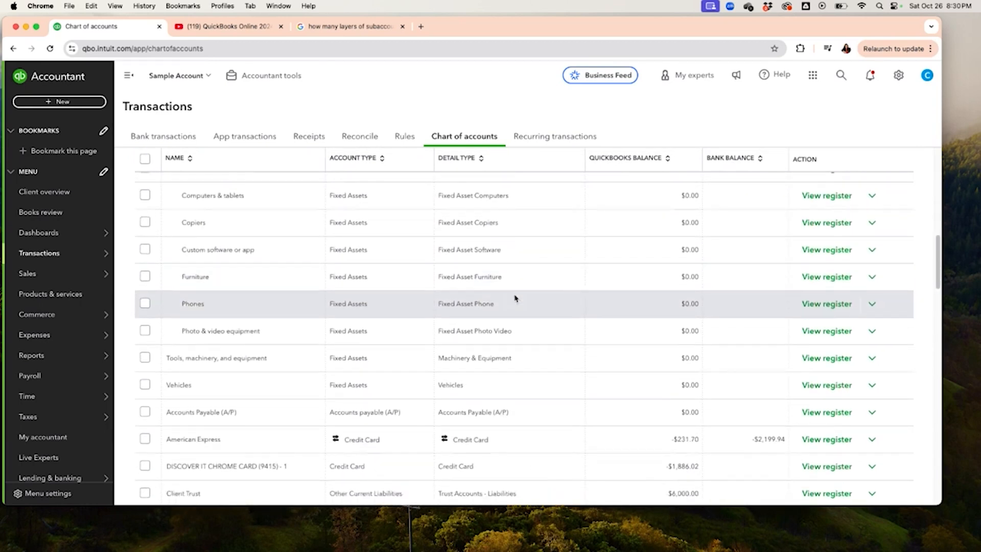
scroll(516, 299, down, 3)
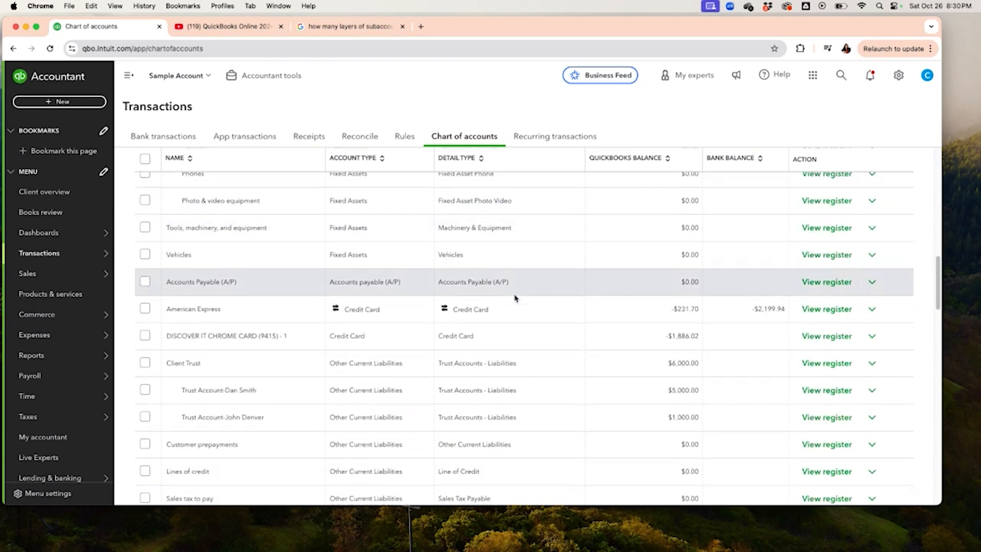
scroll(515, 298, down, 5)
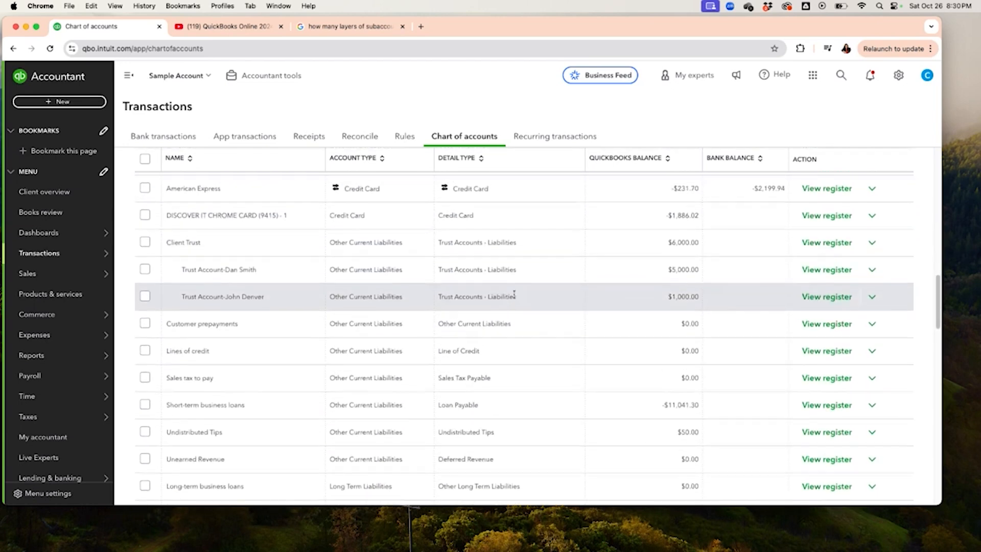
scroll(515, 296, down, 8)
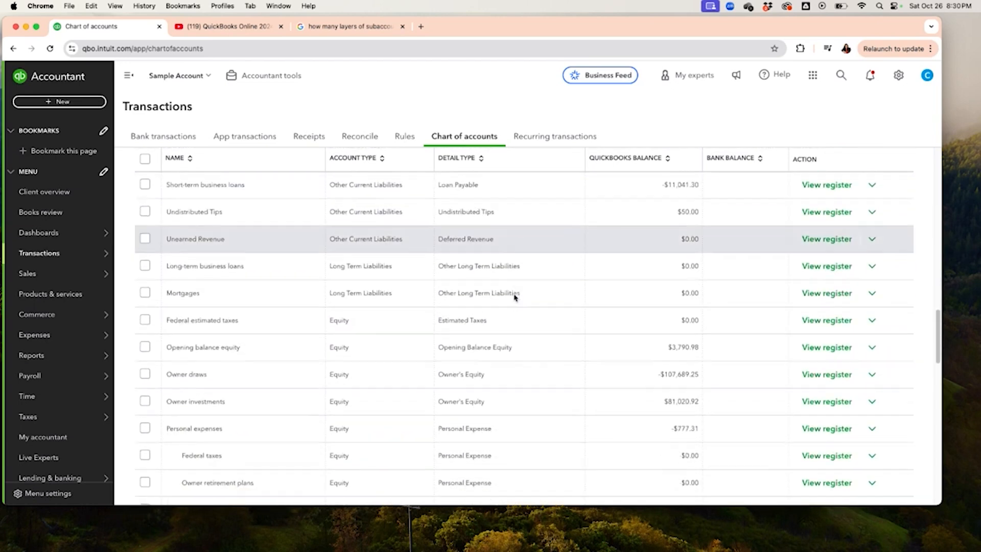
scroll(515, 297, down, 7)
scroll(515, 297, up, 3)
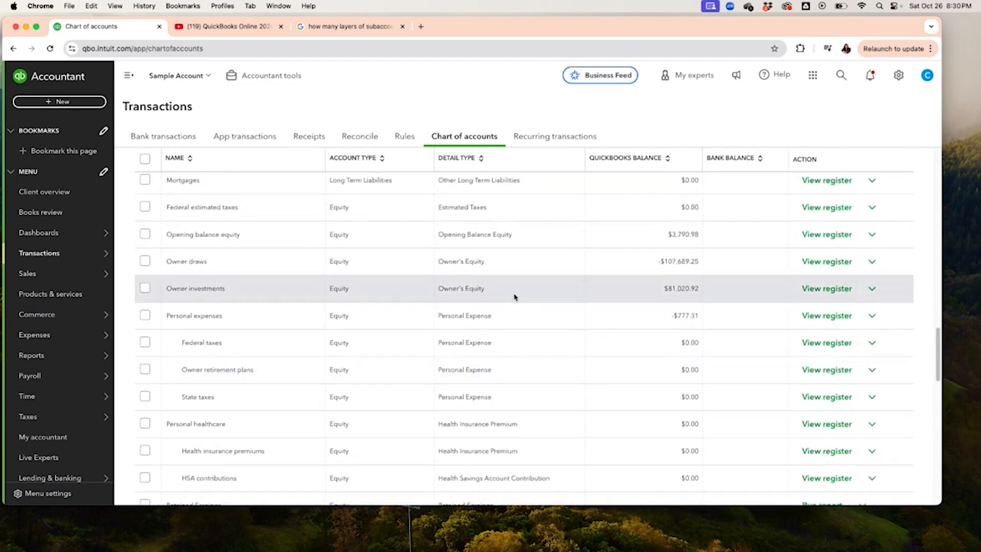
scroll(515, 297, down, 5)
scroll(515, 298, up, 15)
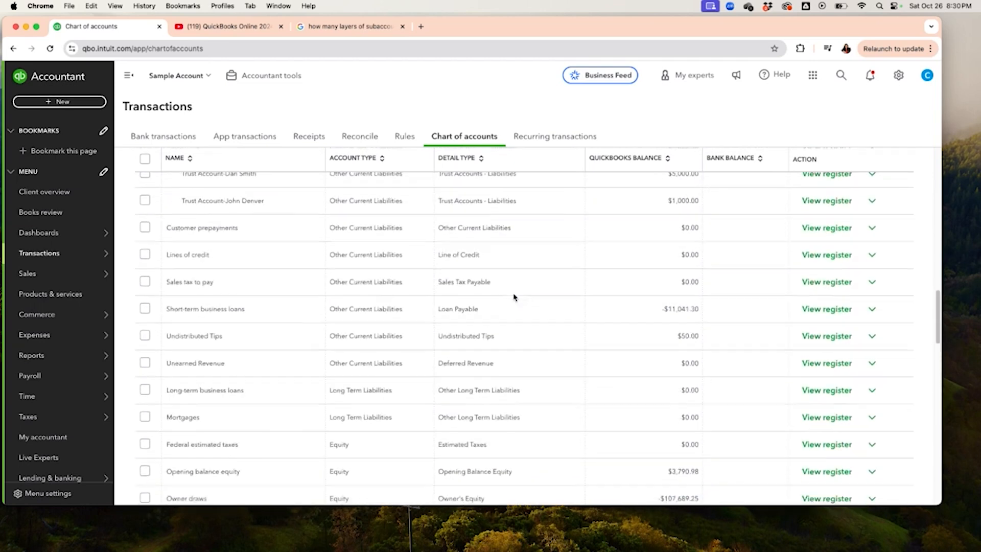
scroll(514, 297, up, 15)
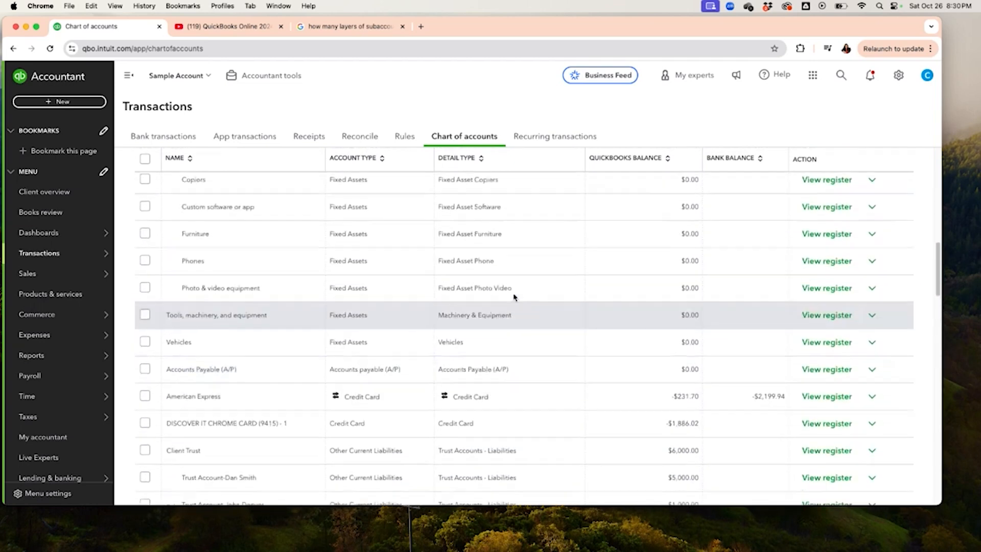
scroll(515, 299, up, 5)
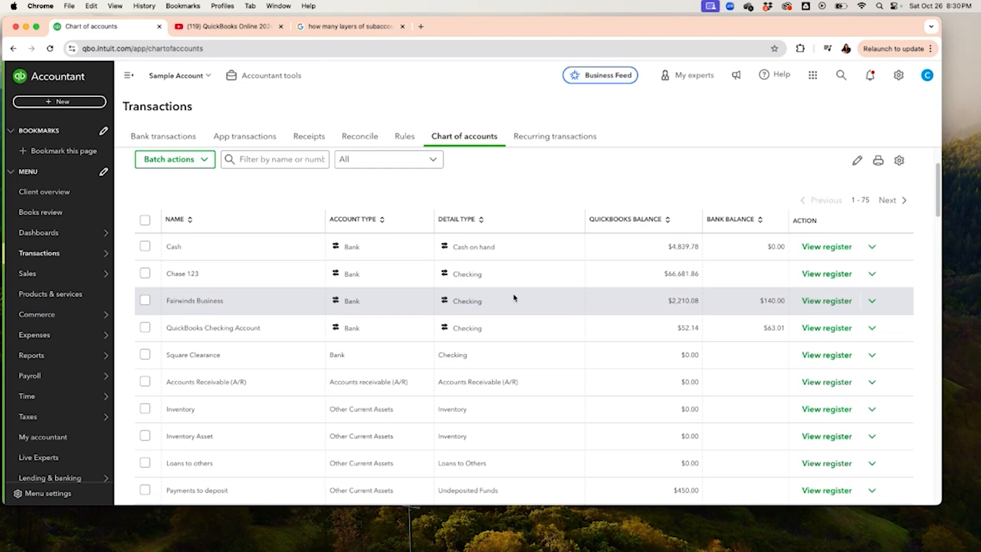
scroll(515, 298, down, 15)
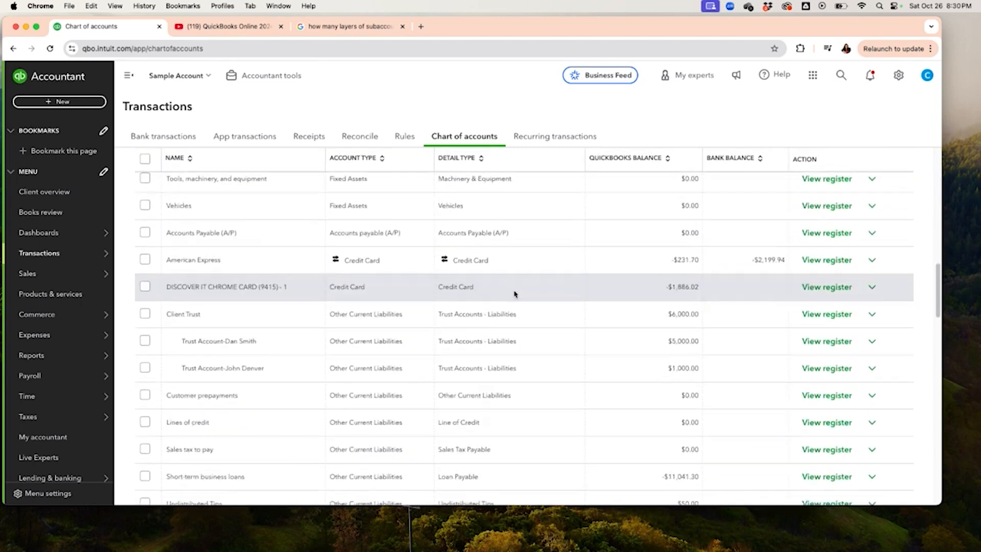
scroll(514, 295, down, 8)
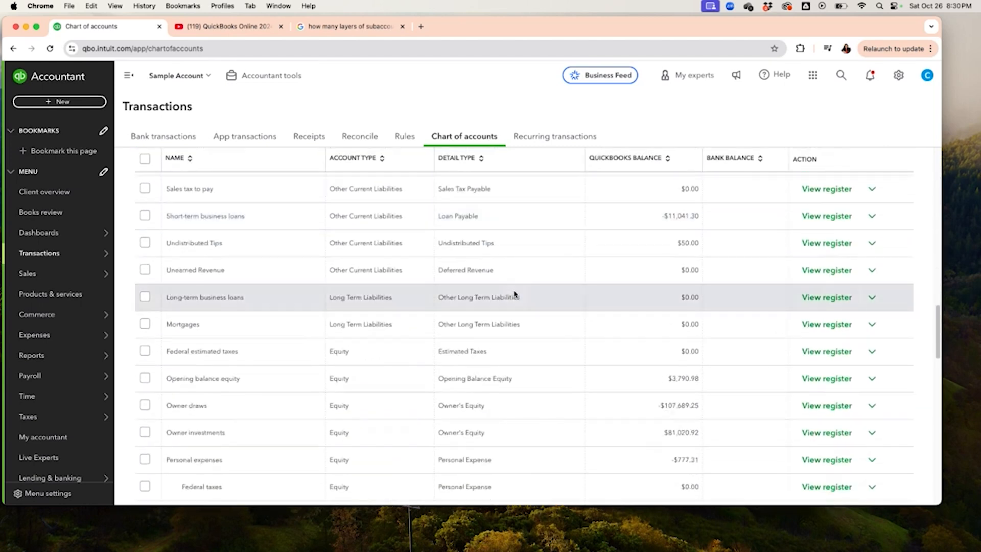
scroll(515, 295, up, 20)
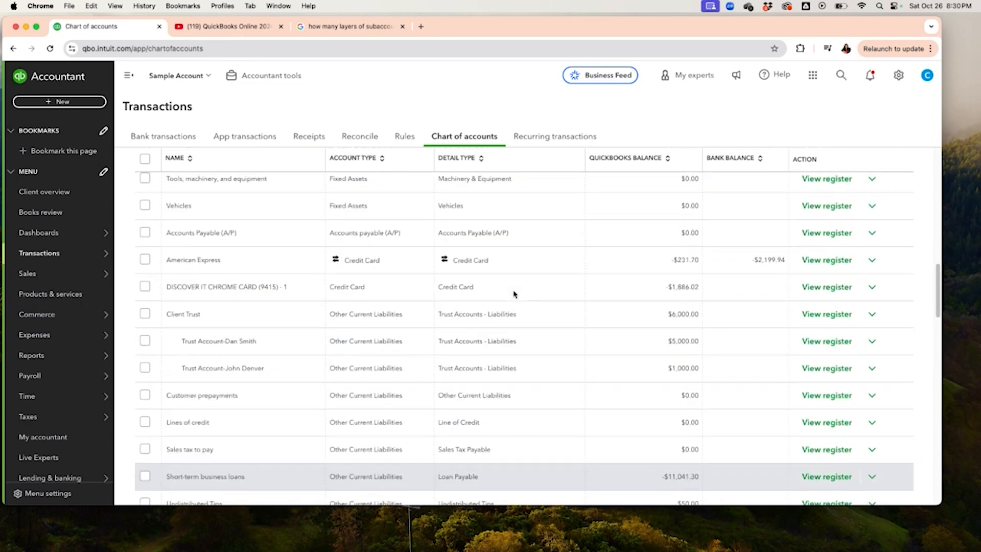
scroll(514, 293, up, 6)
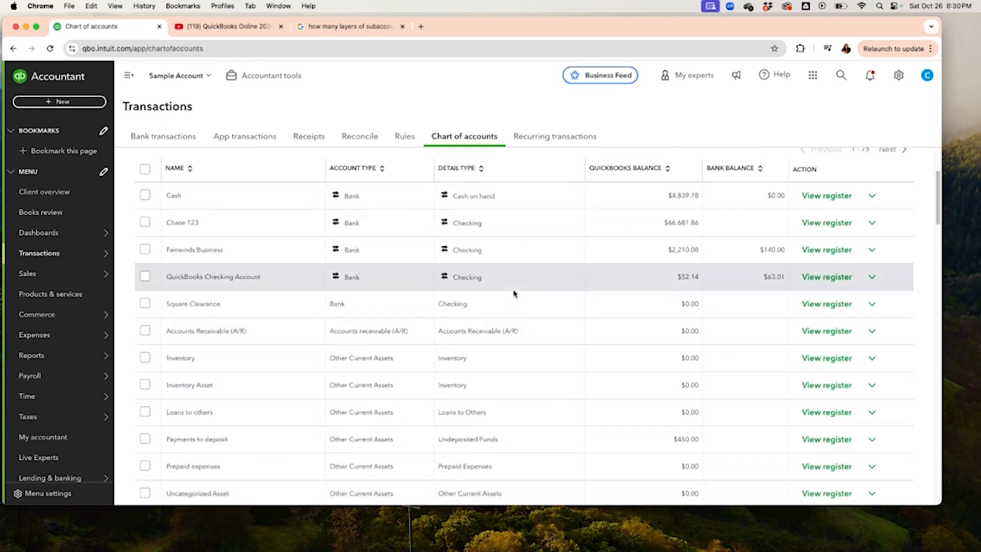
scroll(515, 294, up, 3)
Step: Examine the bank, accounts receivable and other current asset accounts with their account types and detail types
scroll(514, 294, down, 2)
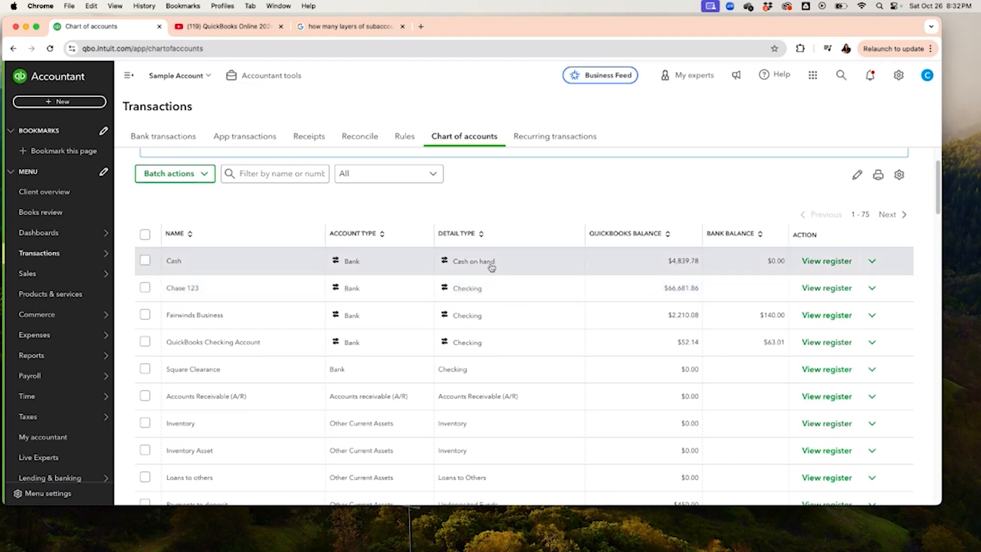
scroll(492, 305, down, 3)
scroll(493, 306, up, 1)
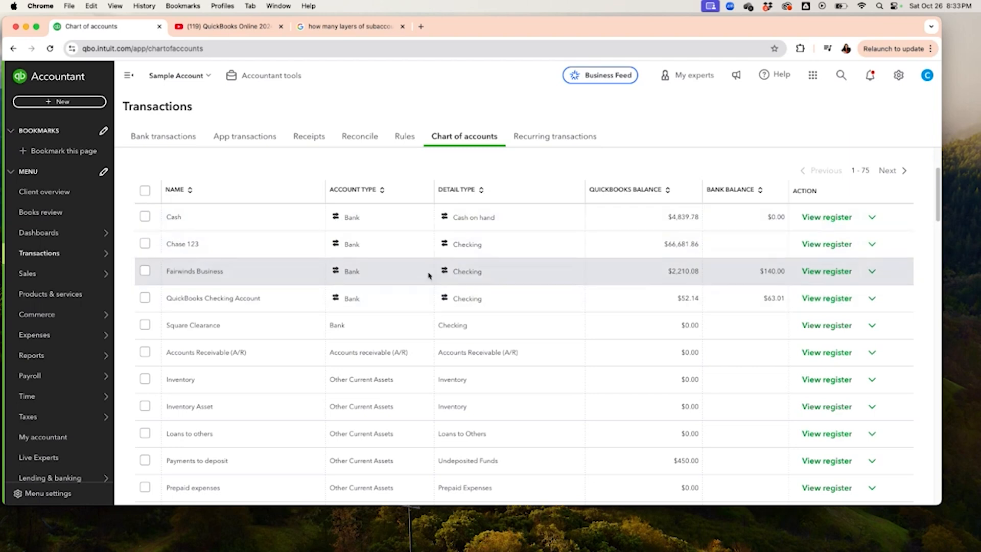
scroll(481, 308, down, 1)
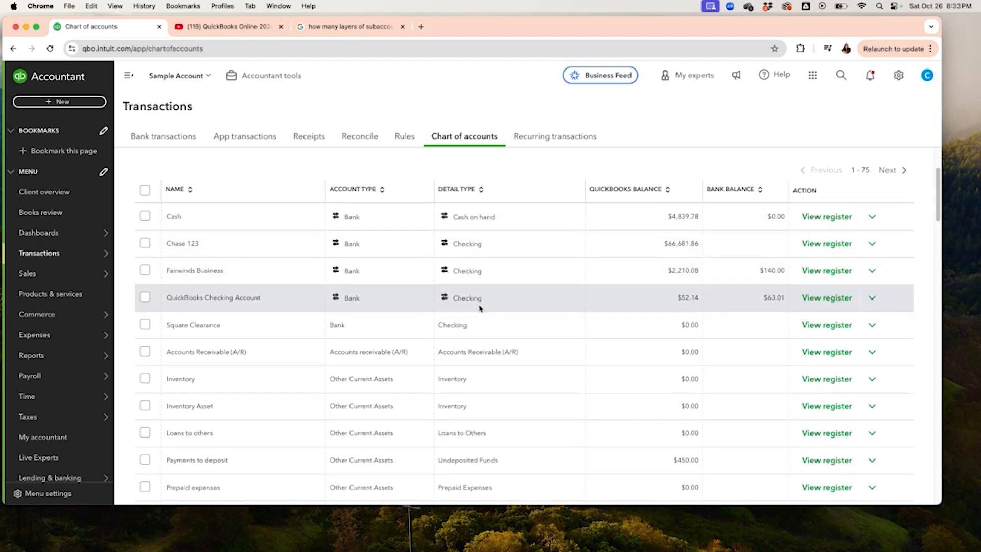
scroll(480, 309, down, 2)
scroll(481, 308, down, 2)
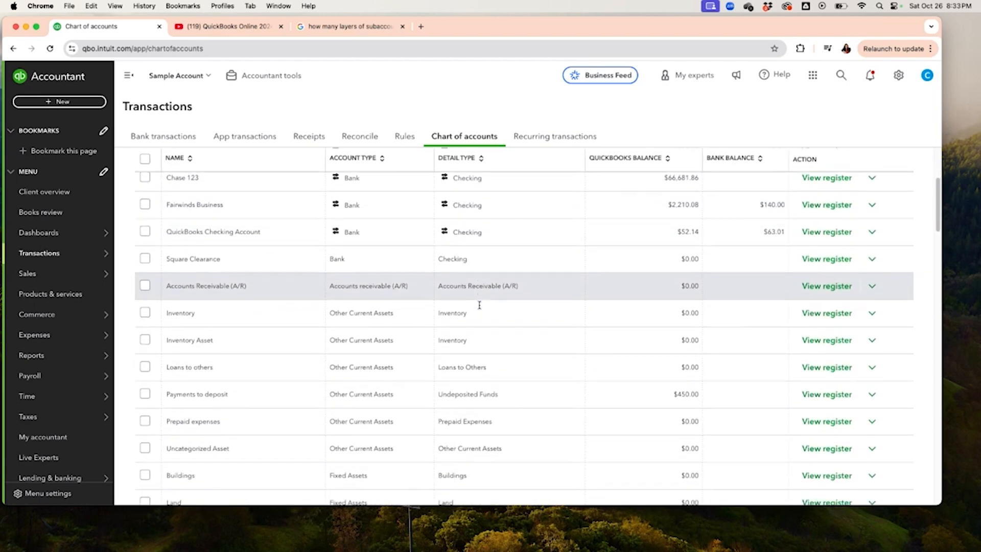
scroll(481, 308, down, 1)
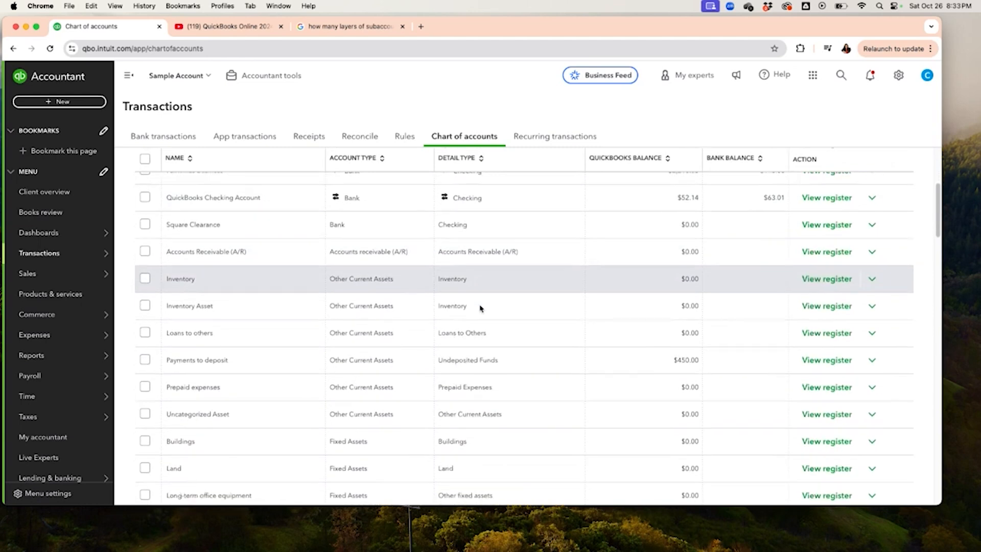
scroll(481, 308, up, 2)
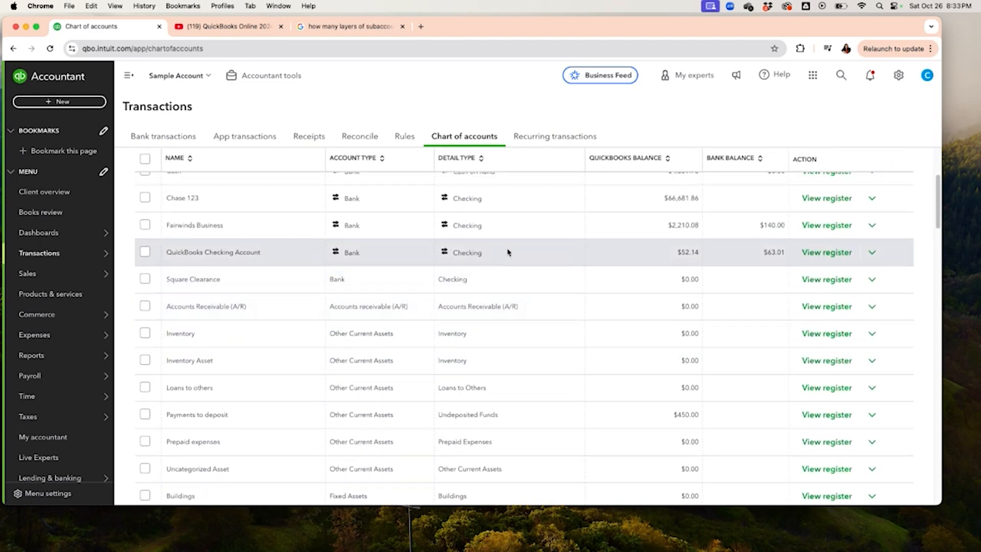
scroll(513, 314, down, 1)
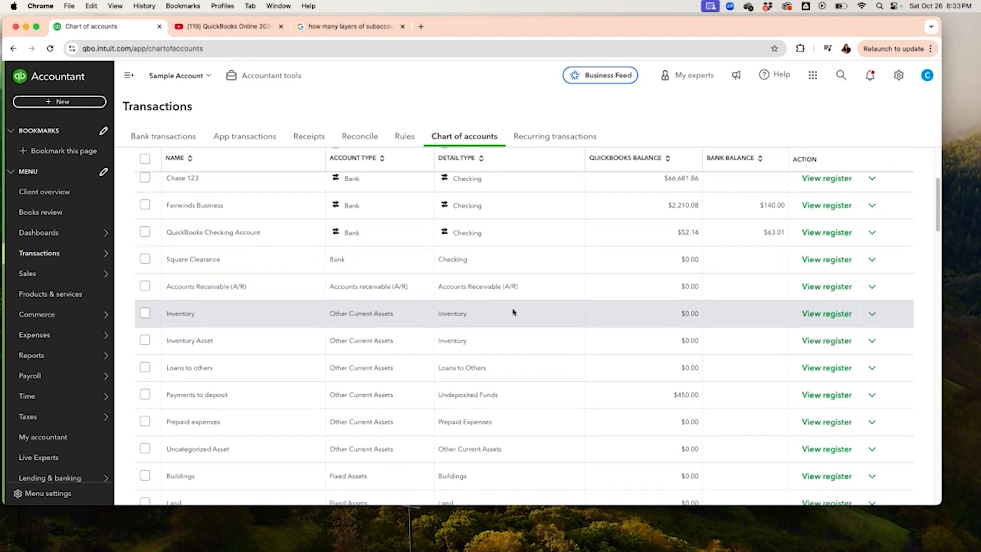
scroll(513, 324, down, 2)
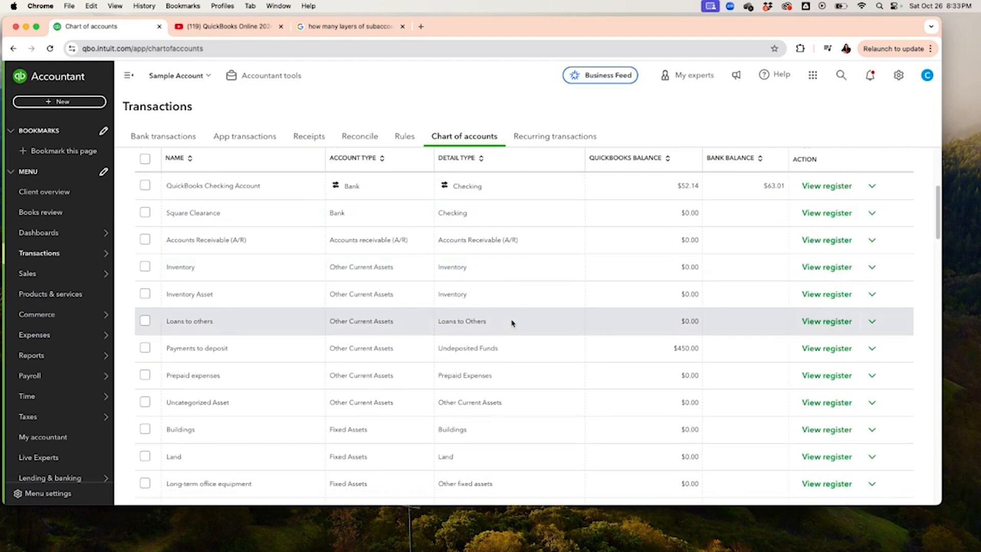
Step: Examine the fixed asset accounts, including the subaccounts under Long-term office equipment
scroll(512, 322, down, 1)
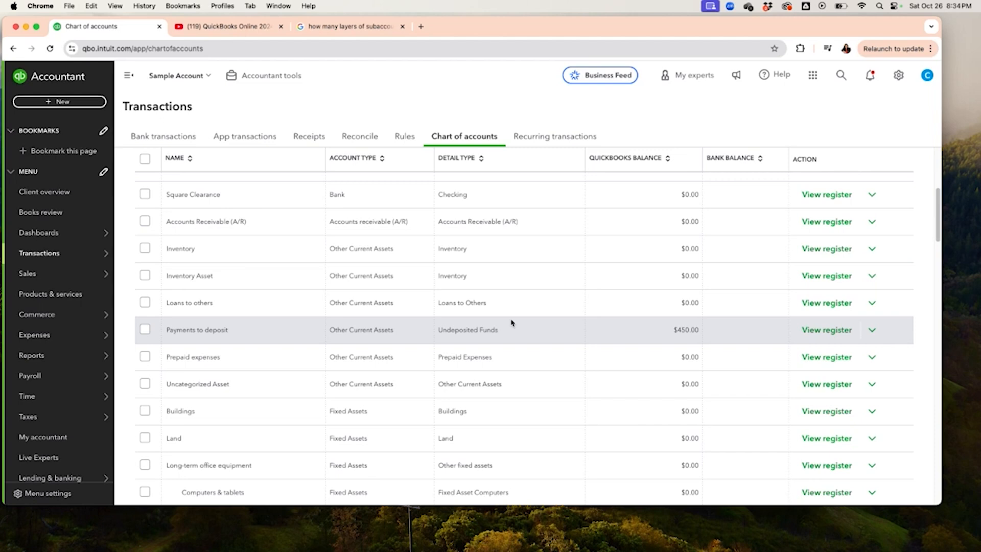
scroll(512, 322, down, 3)
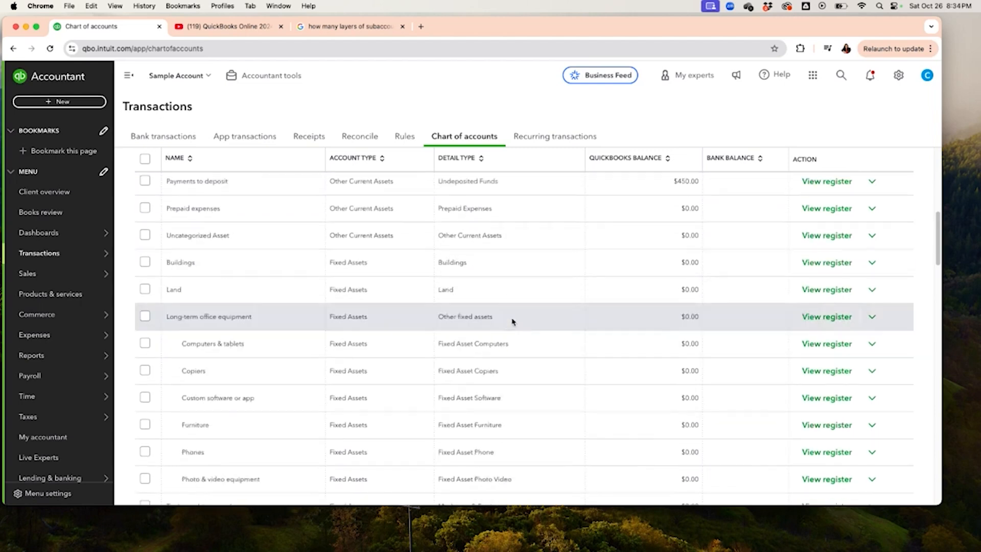
scroll(513, 321, down, 5)
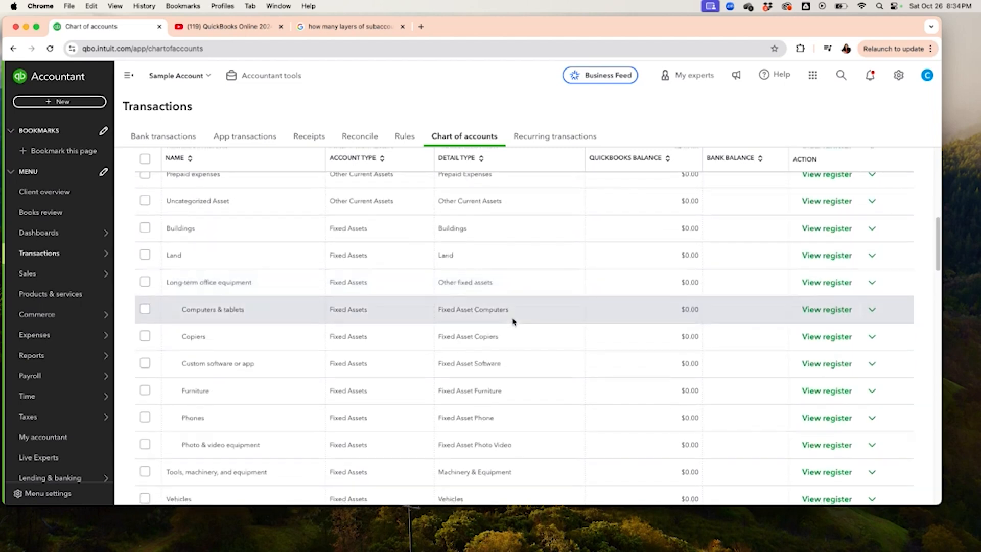
scroll(514, 321, up, 2)
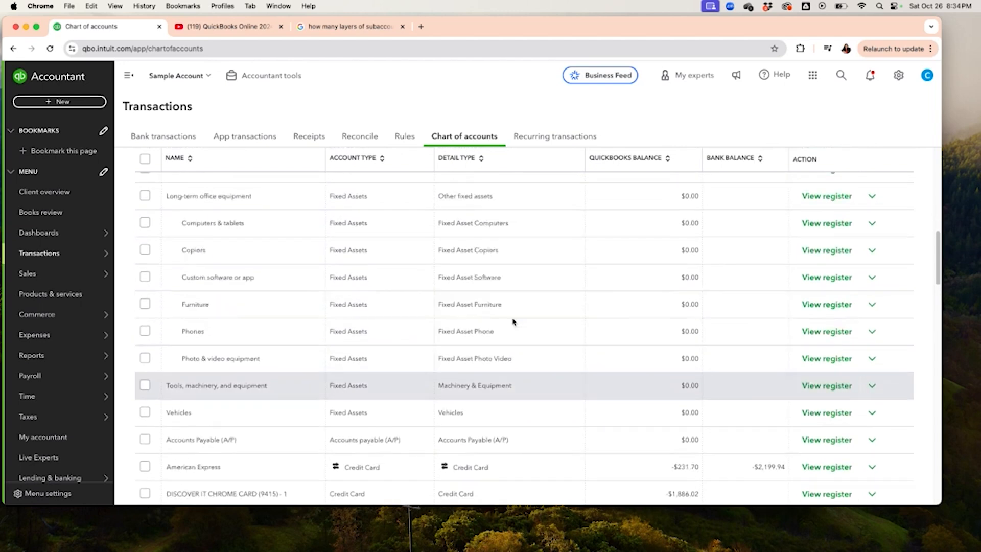
scroll(514, 321, down, 1)
scroll(514, 321, down, 3)
scroll(513, 321, up, 5)
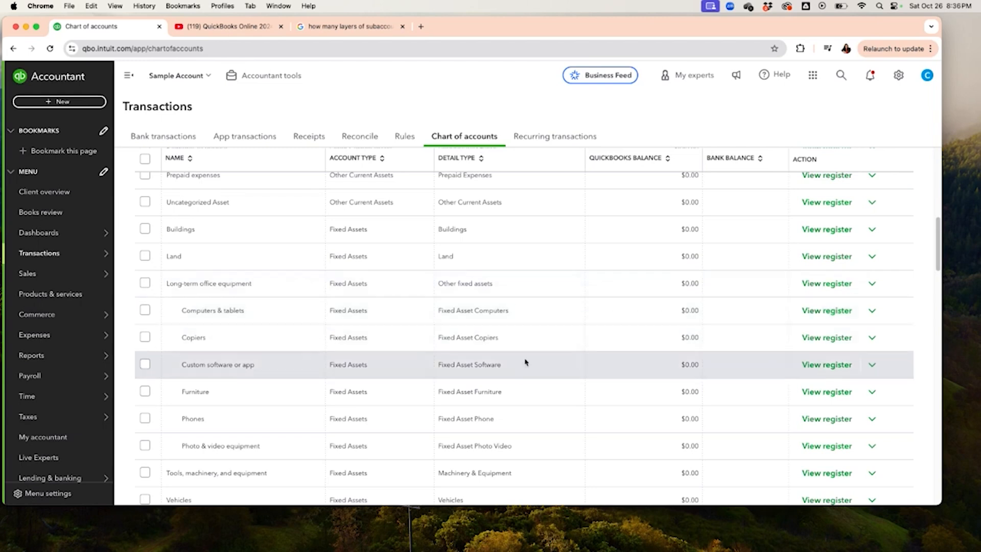
Step: Examine the accounts payable, credit card, other current liability and long-term liability accounts, including the Client Trust subaccounts
scroll(526, 360, down, 3)
scroll(528, 361, down, 4)
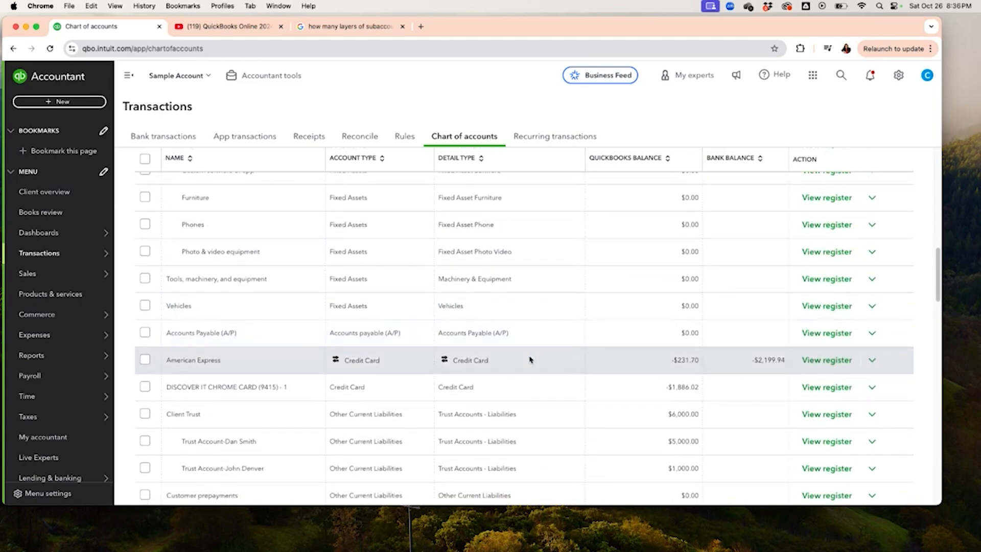
scroll(530, 360, down, 1)
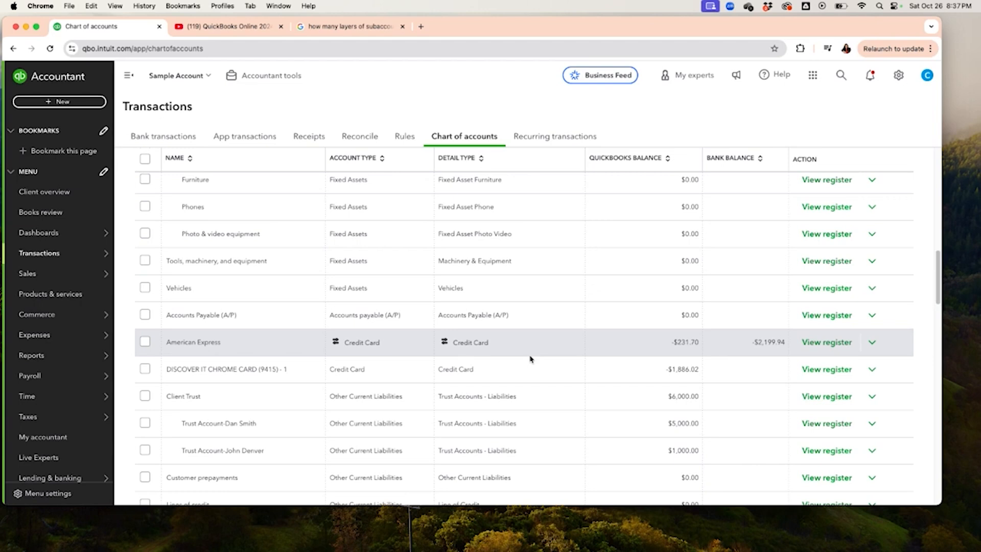
scroll(568, 399, down, 4)
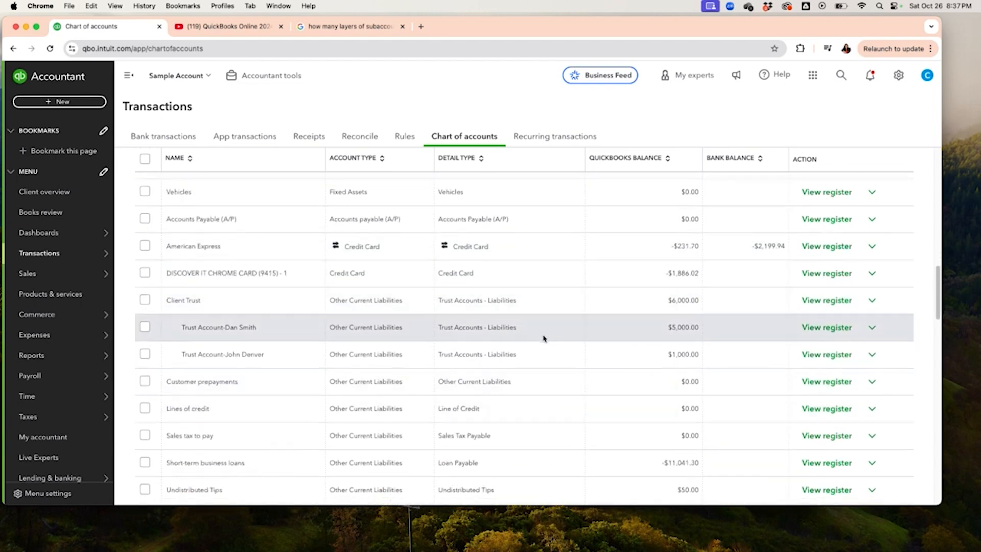
scroll(544, 339, down, 1)
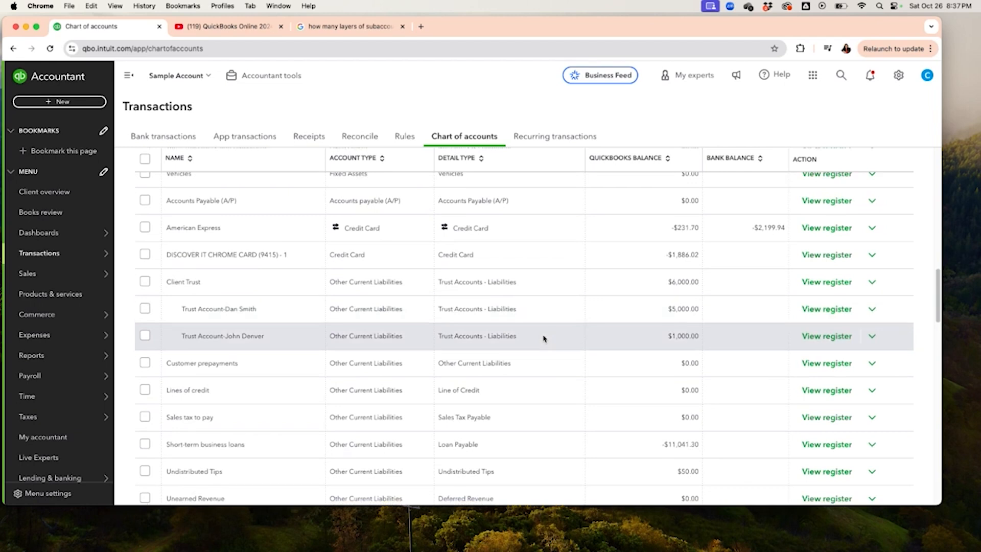
scroll(536, 399, down, 4)
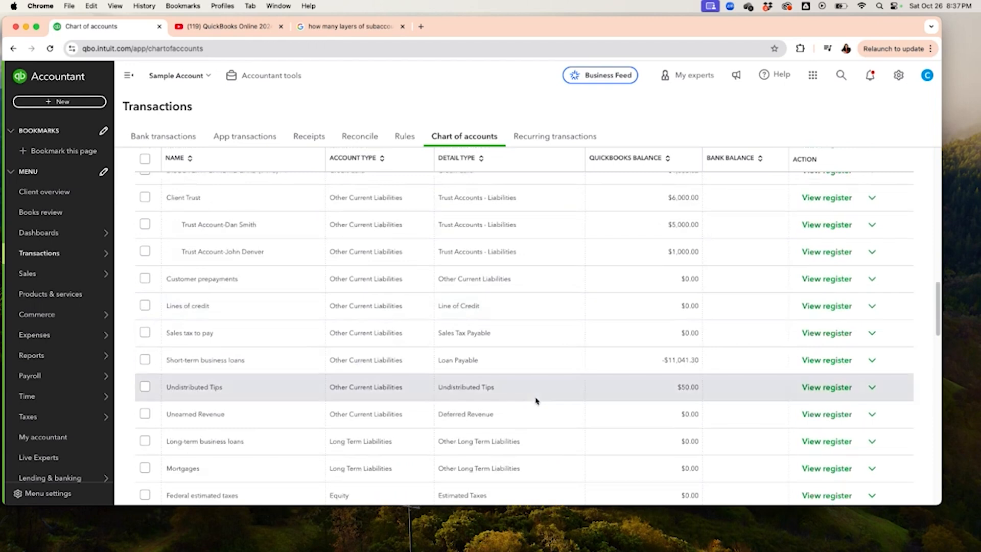
scroll(537, 400, up, 1)
scroll(536, 401, up, 1)
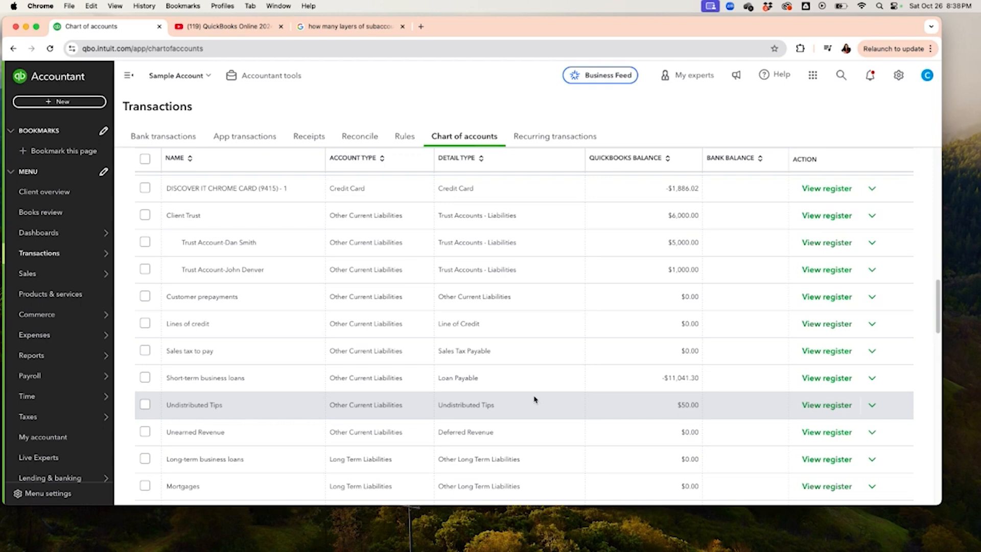
scroll(534, 401, down, 3)
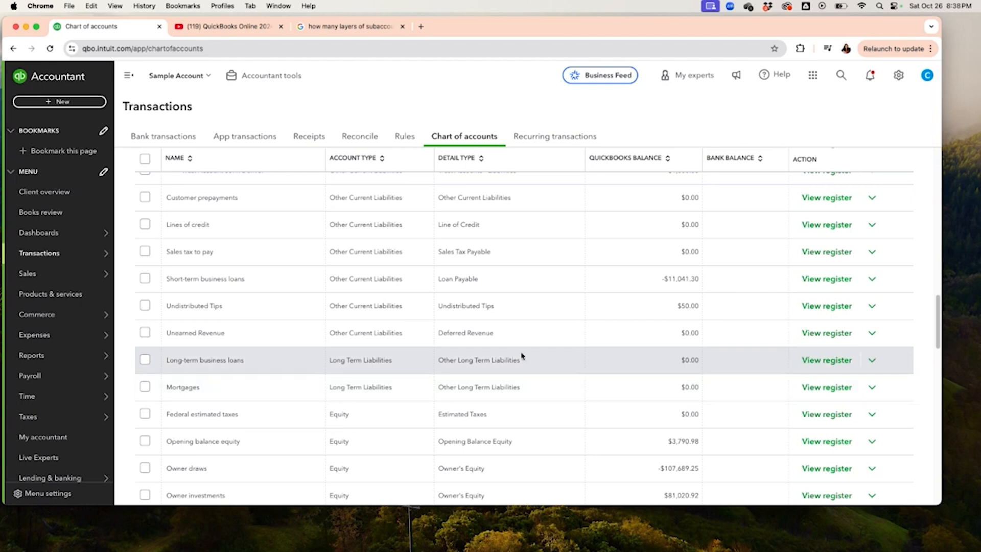
Step: Examine the equity accounts with their detail types, including the subaccounts under Personal expenses and Personal healthcare
scroll(522, 356, down, 1)
scroll(522, 356, down, 3)
scroll(522, 356, down, 8)
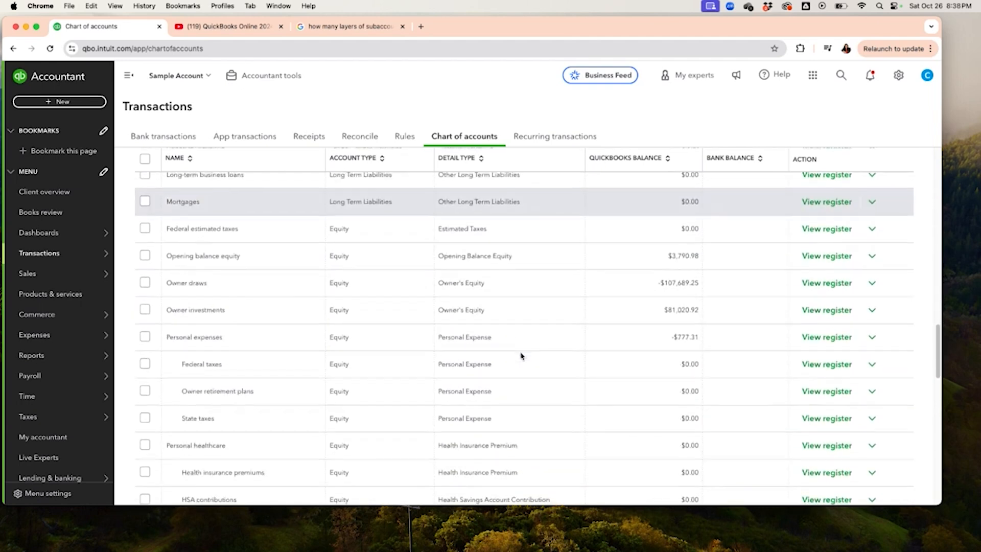
scroll(522, 356, down, 2)
scroll(522, 357, up, 1)
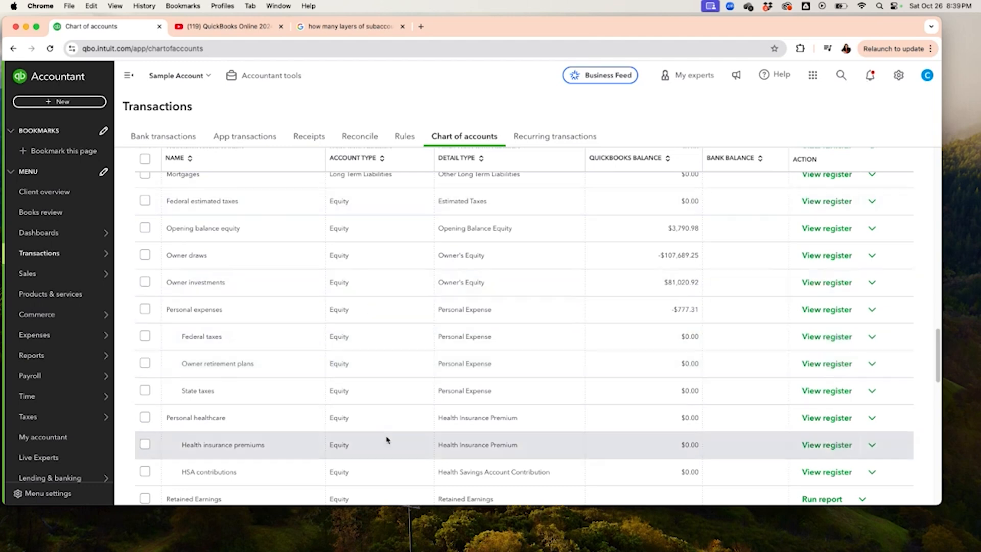
scroll(418, 430, down, 2)
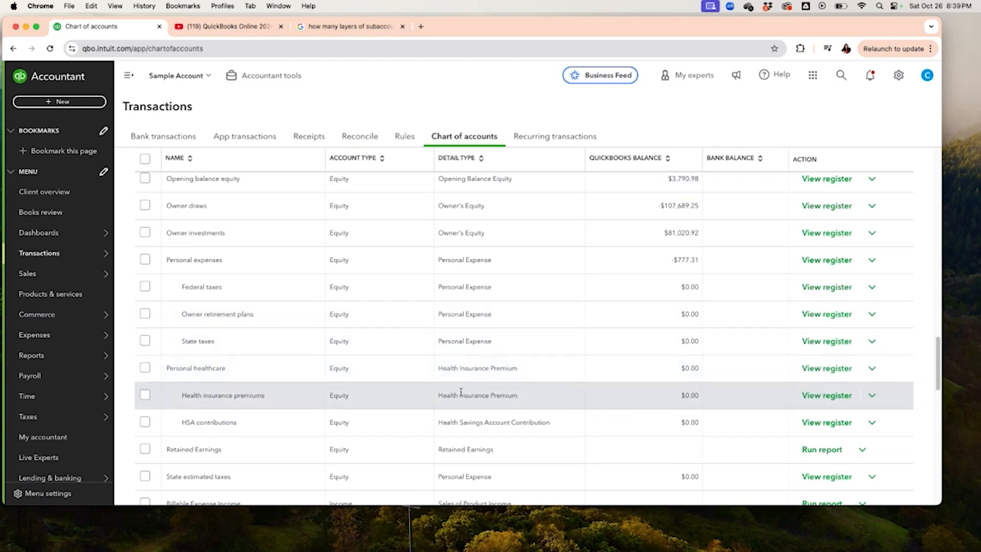
scroll(461, 392, down, 2)
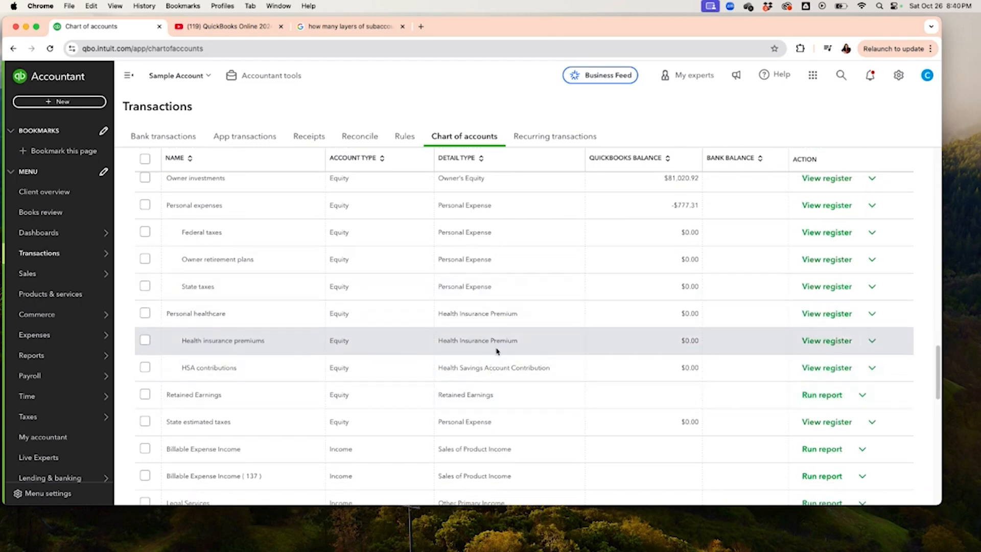
scroll(496, 352, up, 1)
scroll(497, 352, up, 2)
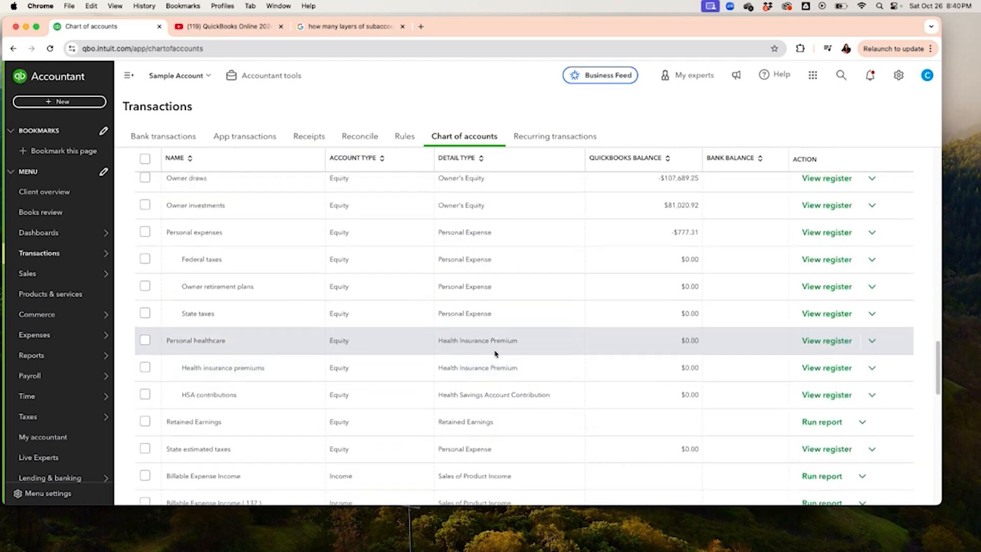
Step: Go back over the equity, long-term and other current liability accounts and return to the start of the list
scroll(495, 354, up, 2)
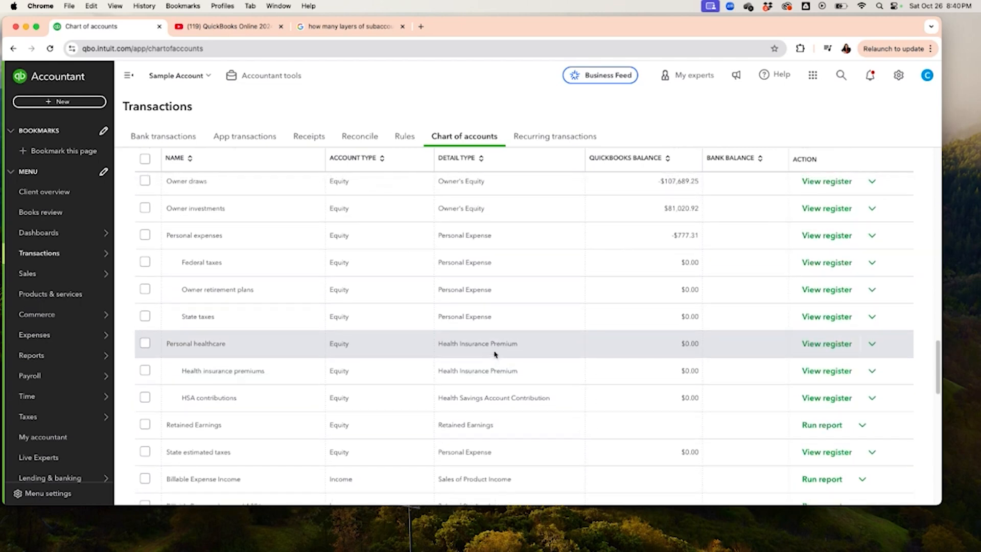
scroll(494, 354, up, 5)
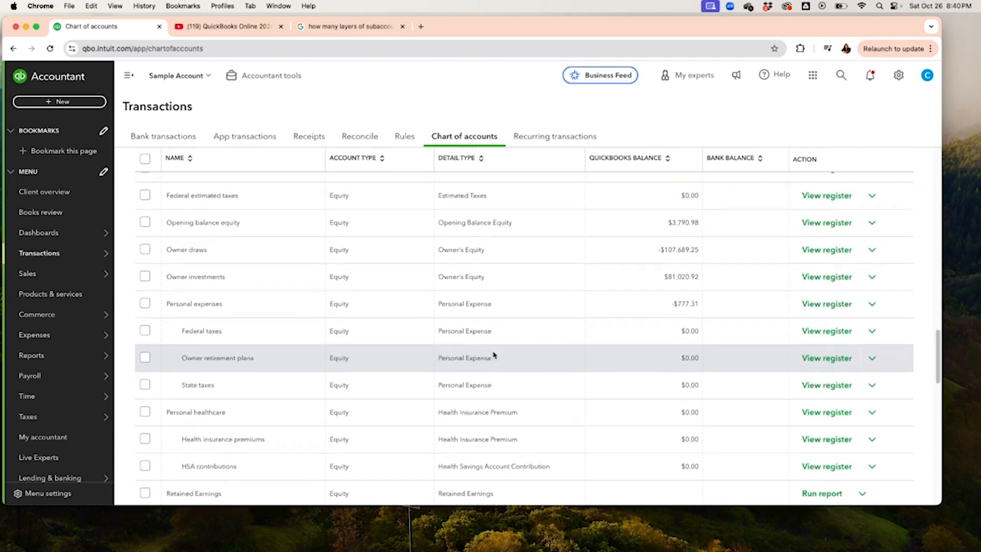
scroll(493, 354, up, 3)
scroll(494, 354, up, 4)
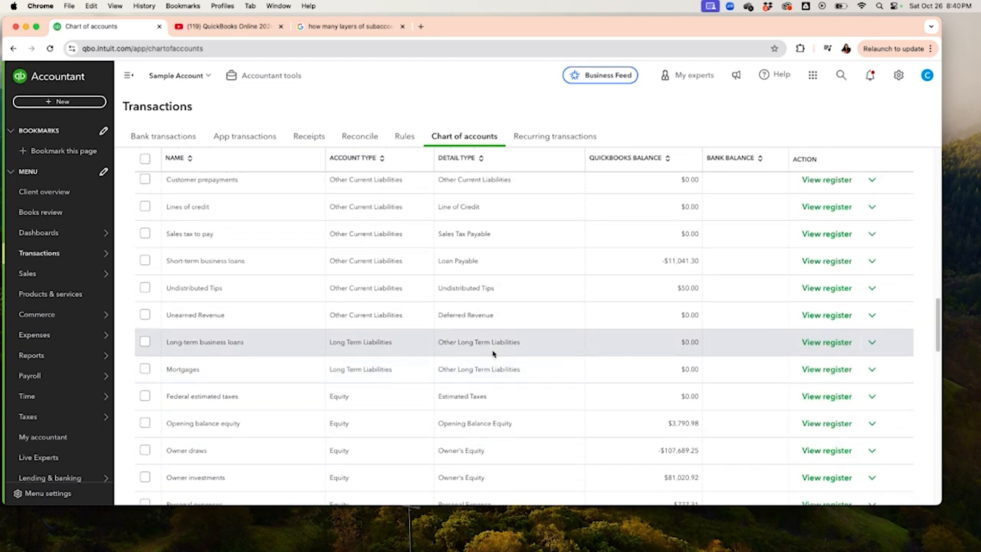
scroll(493, 354, down, 1)
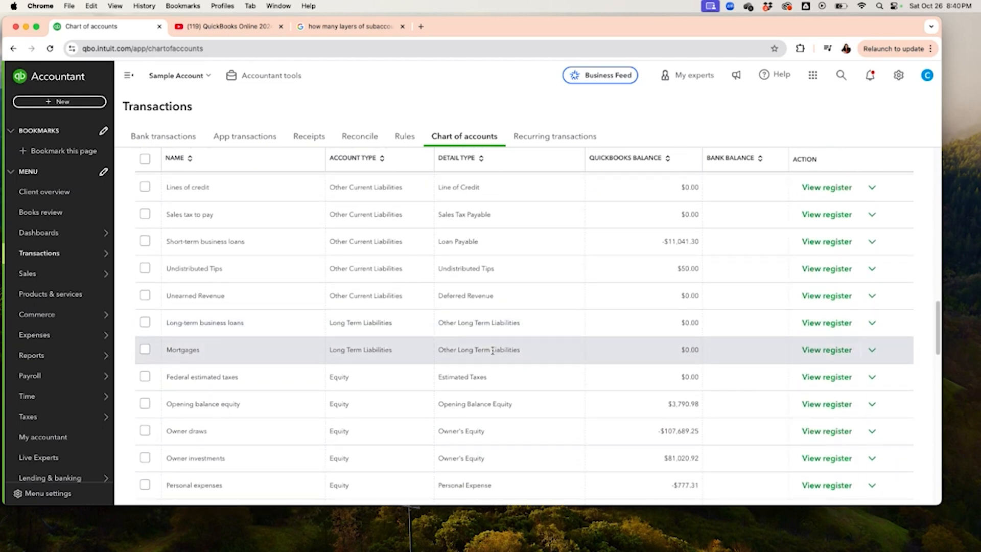
scroll(490, 353, down, 2)
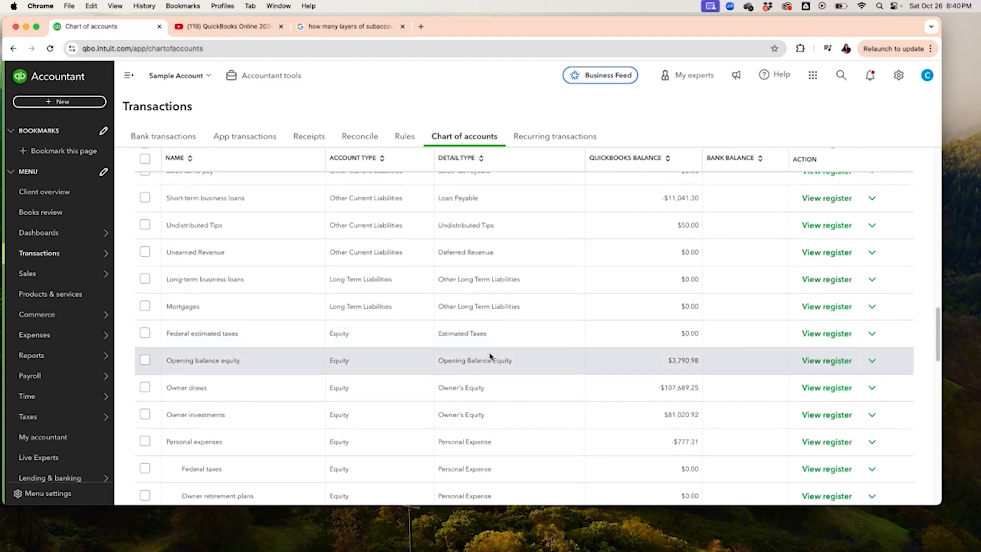
scroll(490, 355, up, 2)
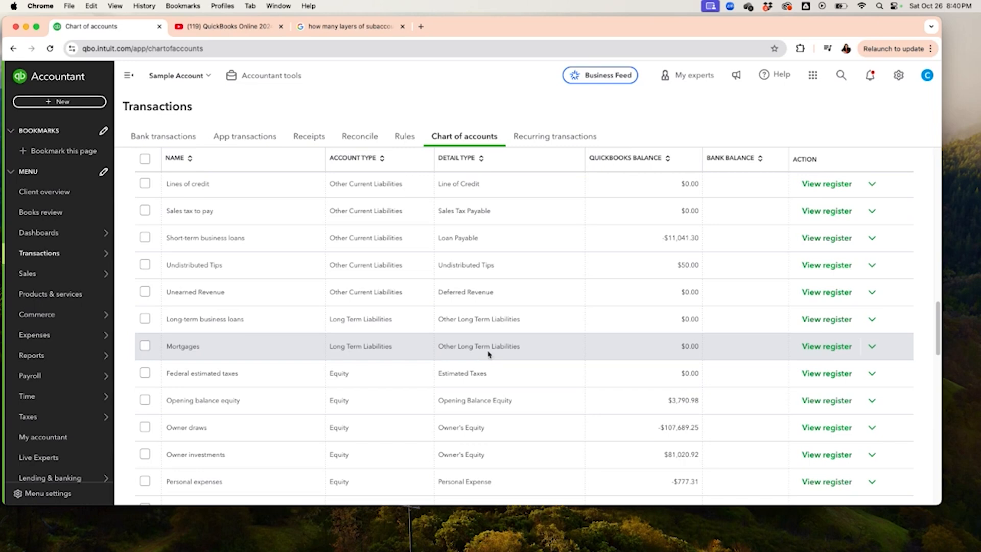
scroll(489, 353, up, 8)
scroll(488, 352, down, 9)
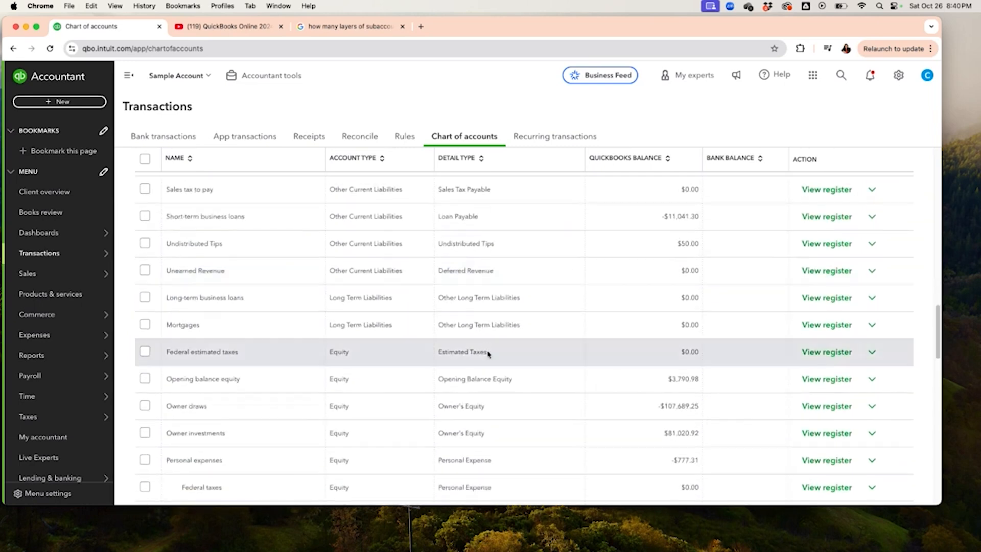
scroll(488, 354, down, 2)
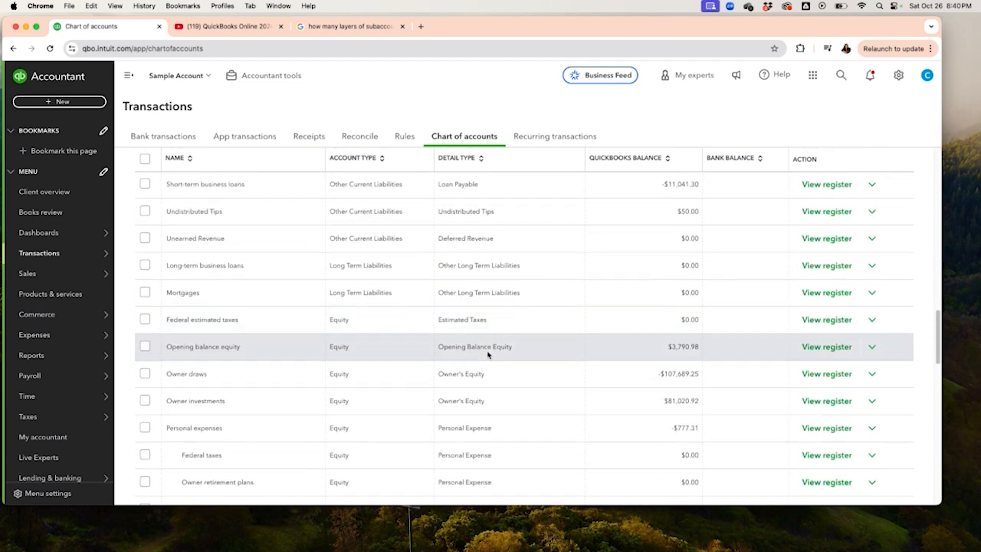
scroll(488, 354, up, 15)
scroll(488, 354, up, 10)
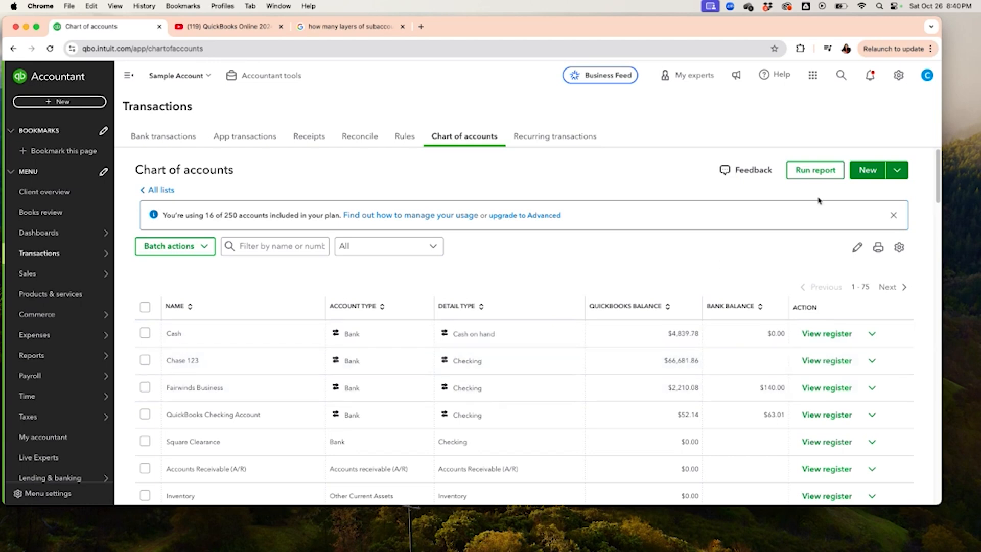
Step: Start a new account and look through the available account types, from Accounts receivable to Expenses
click(868, 171)
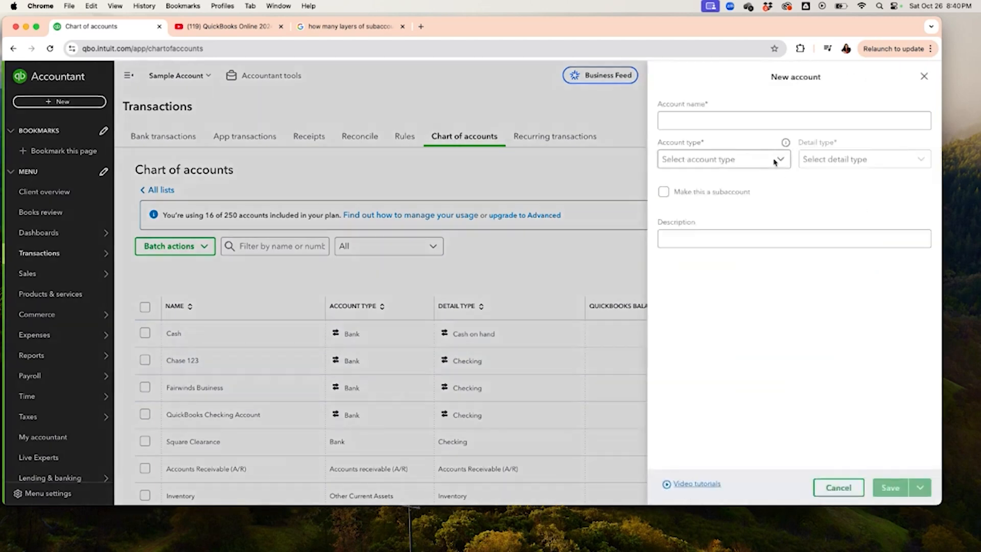
click(777, 127)
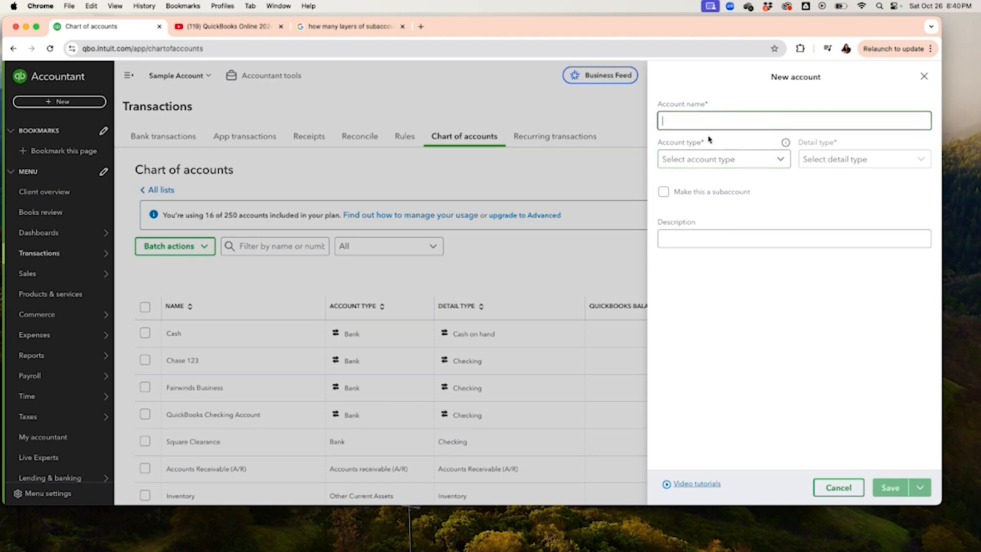
click(714, 162)
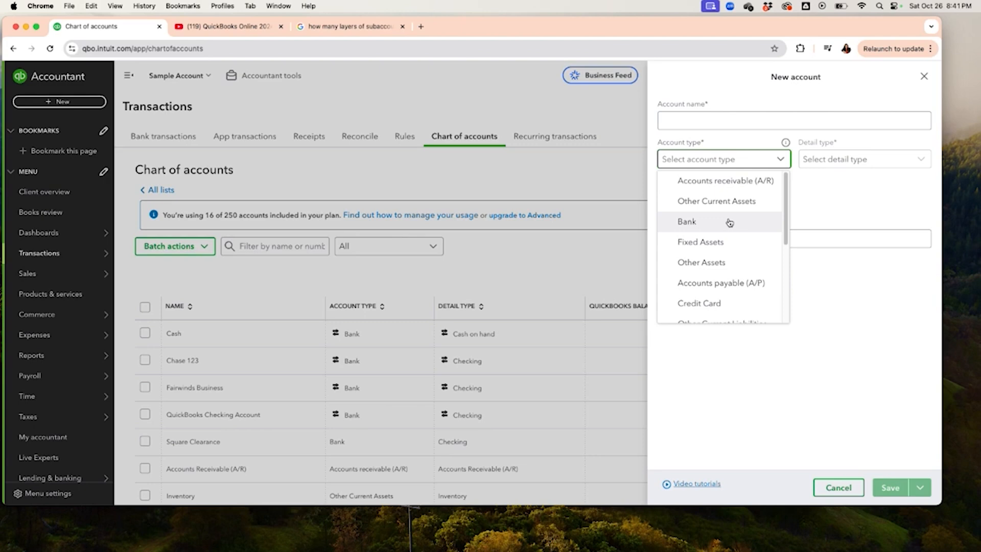
scroll(720, 286, down, 2)
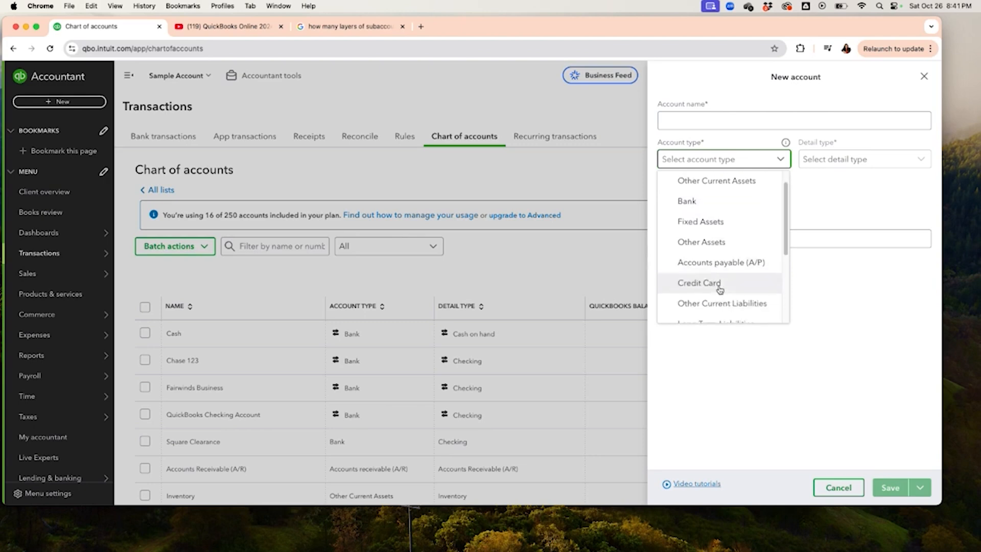
scroll(721, 289, down, 5)
scroll(720, 286, up, 1)
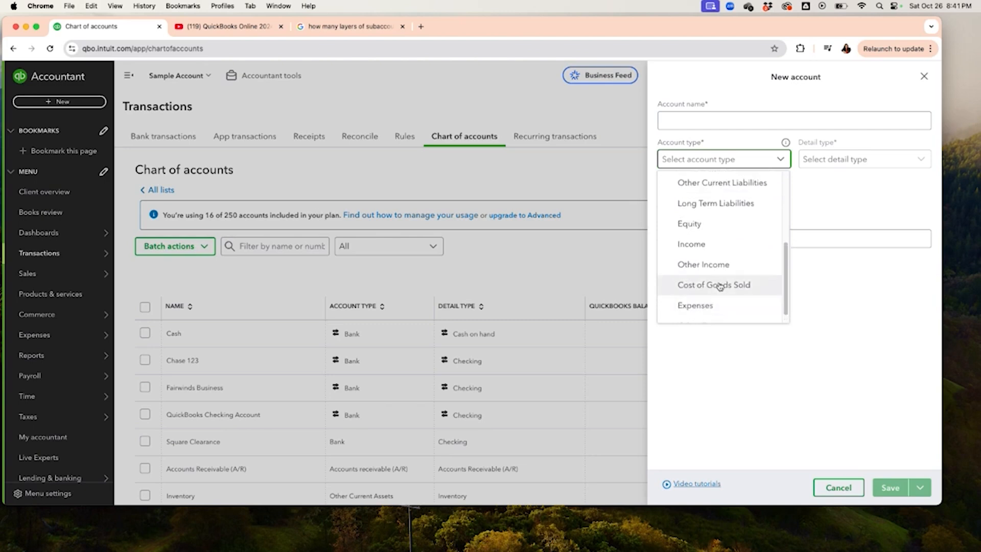
Step: Choose Fixed Assets as the new account's type, look through its detail types, and close the form without saving
click(857, 163)
click(730, 161)
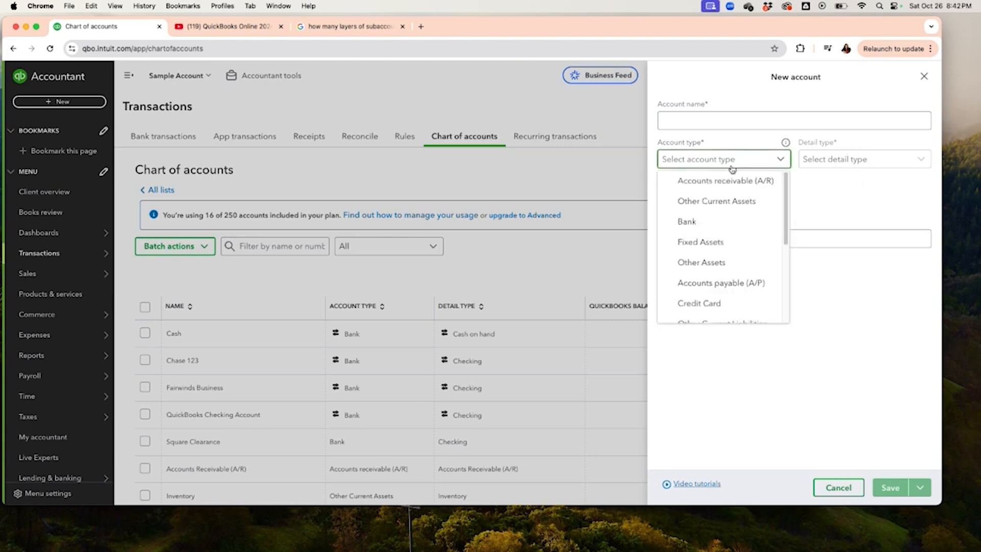
click(707, 243)
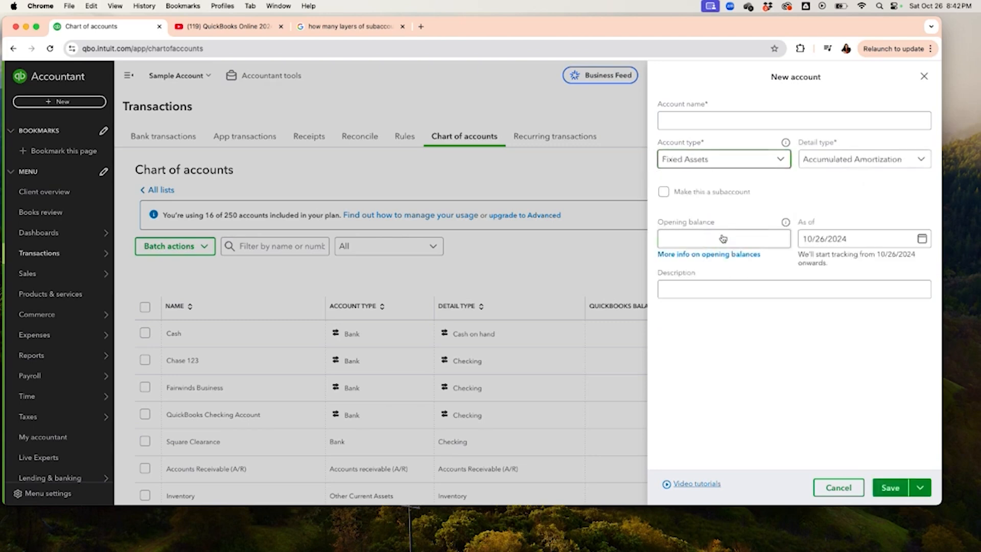
click(915, 160)
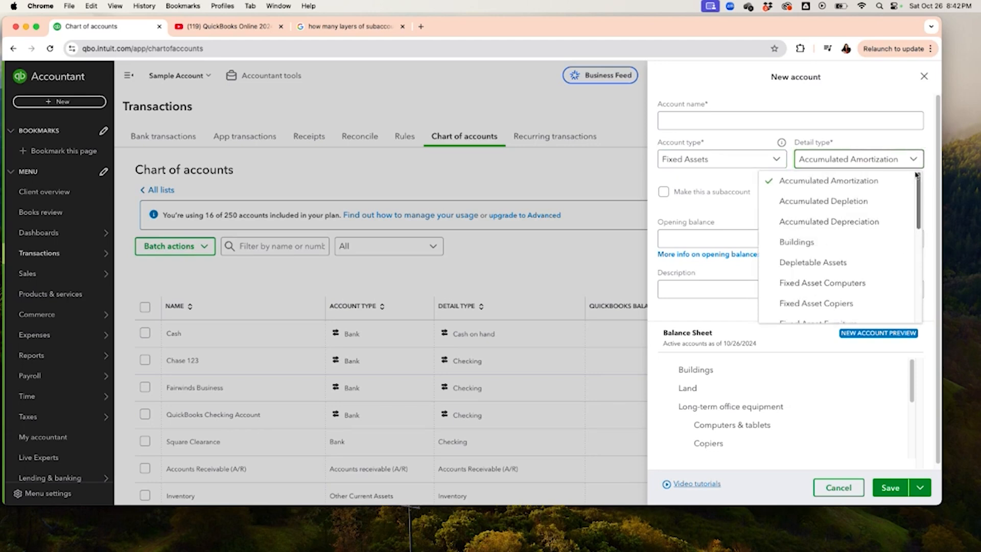
drag(916, 186, 915, 202)
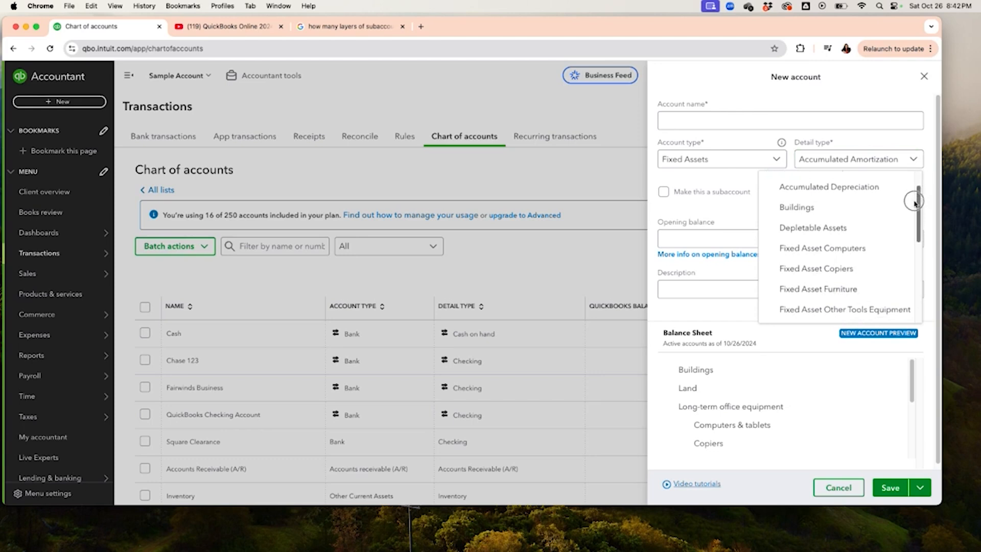
drag(915, 203, 910, 230)
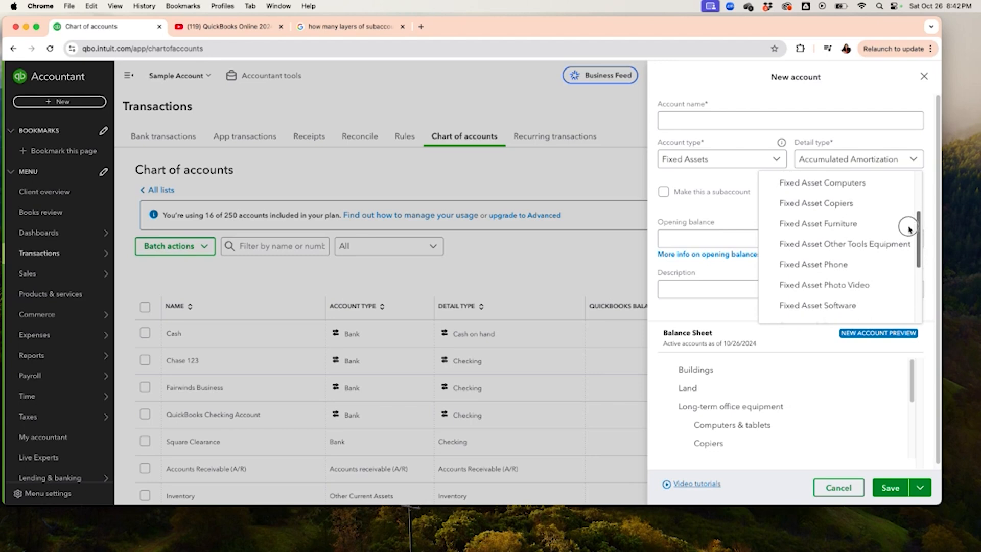
drag(910, 229, 913, 205)
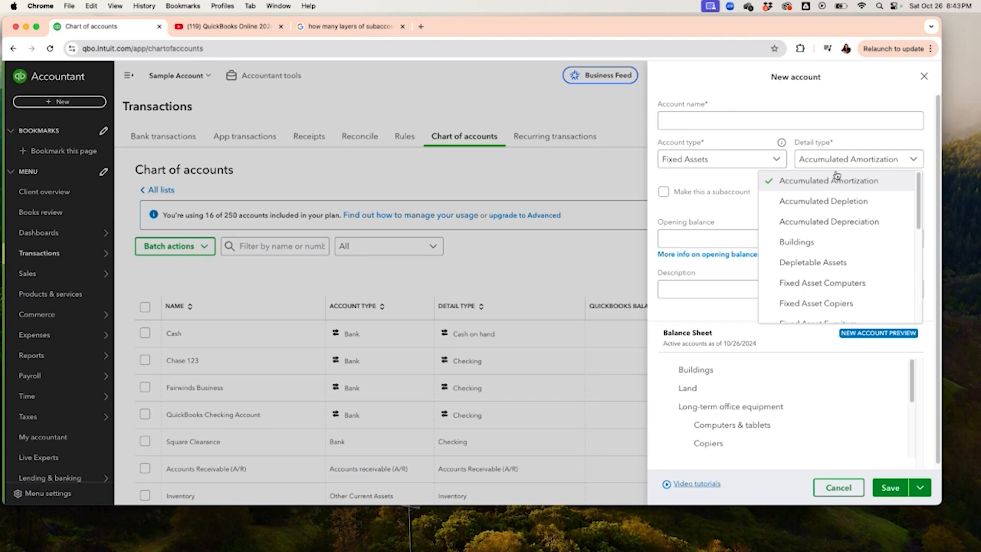
click(925, 77)
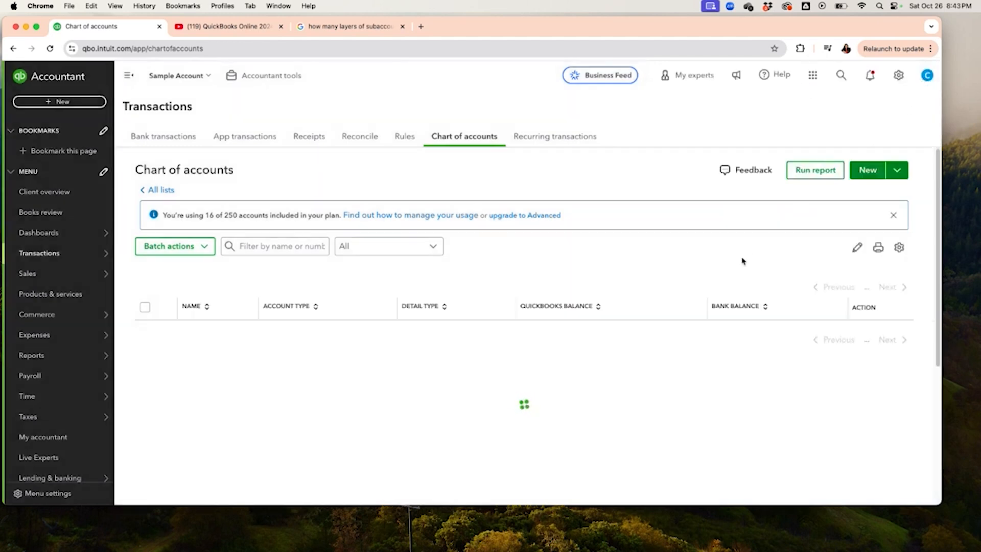
Step: Show the additional actions available for the Cash account
scroll(744, 260, down, 1)
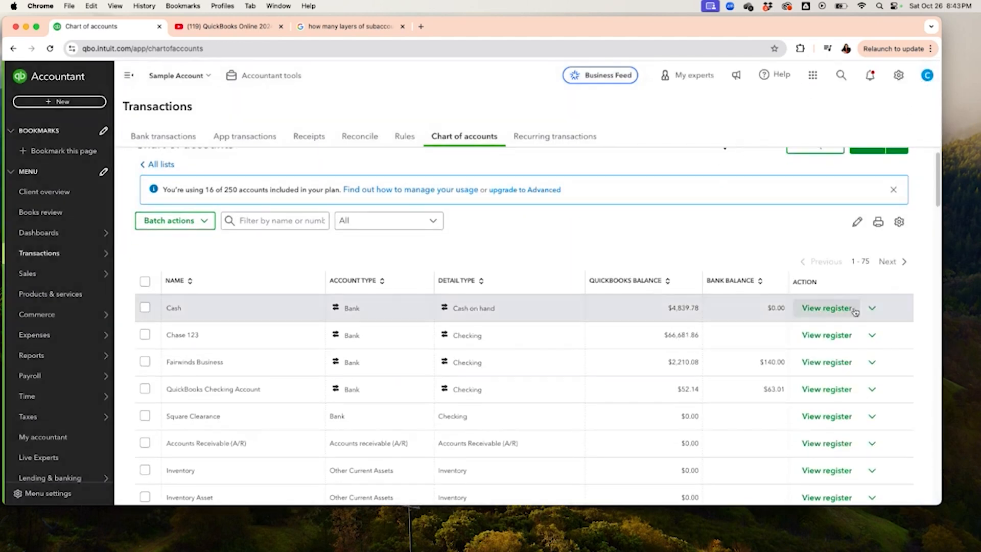
click(872, 310)
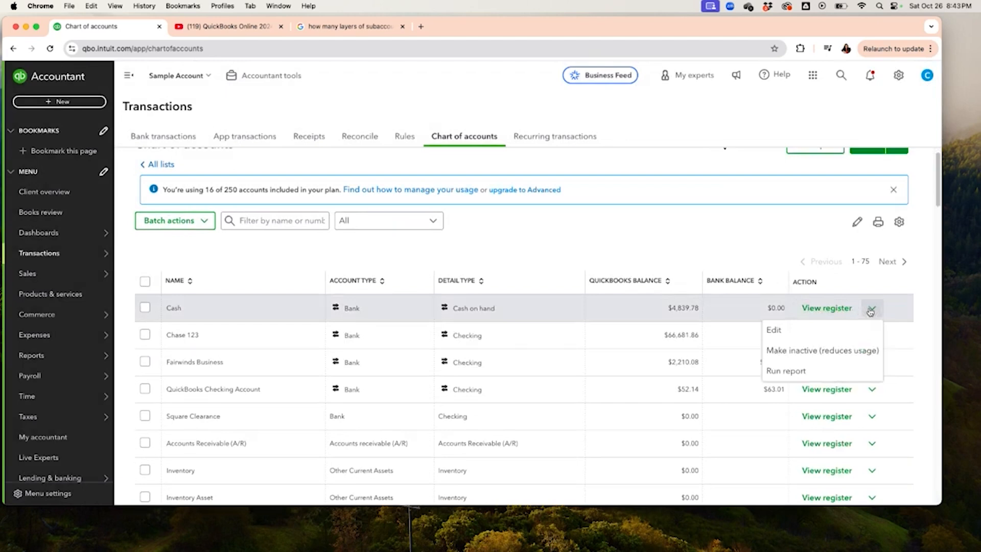
scroll(871, 307, up, 2)
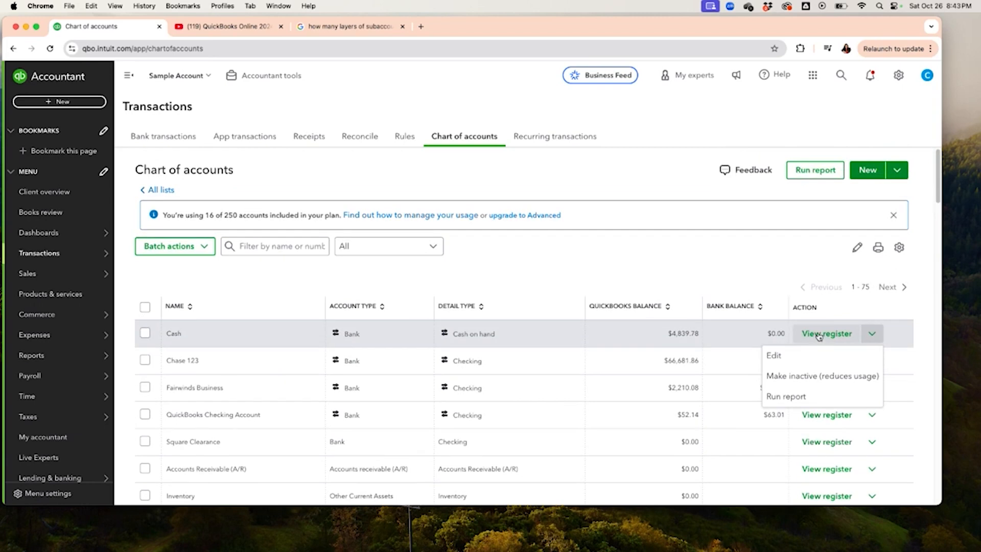
Step: Open the Square Clearance account for editing to view its settings, and close it without saving
scroll(817, 337, down, 3)
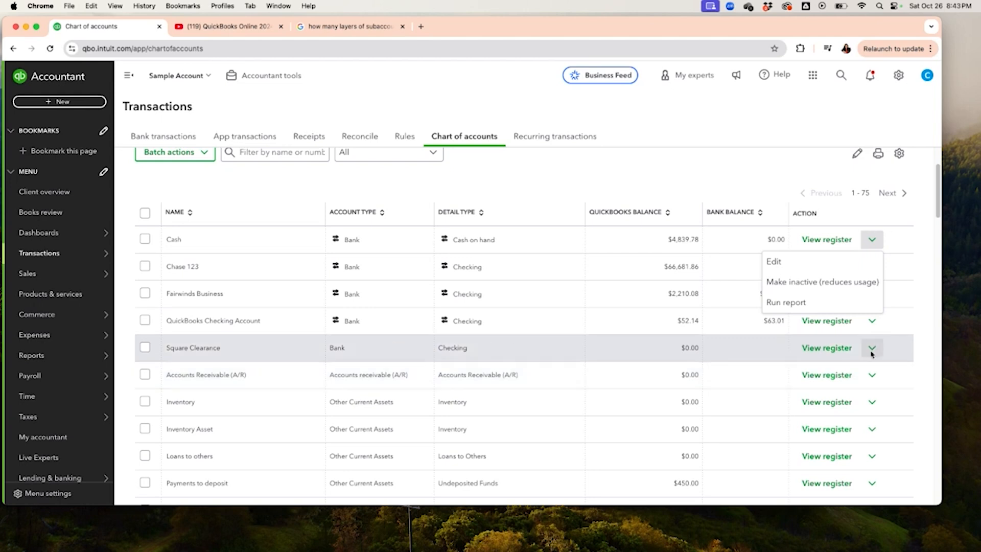
click(872, 347)
click(780, 391)
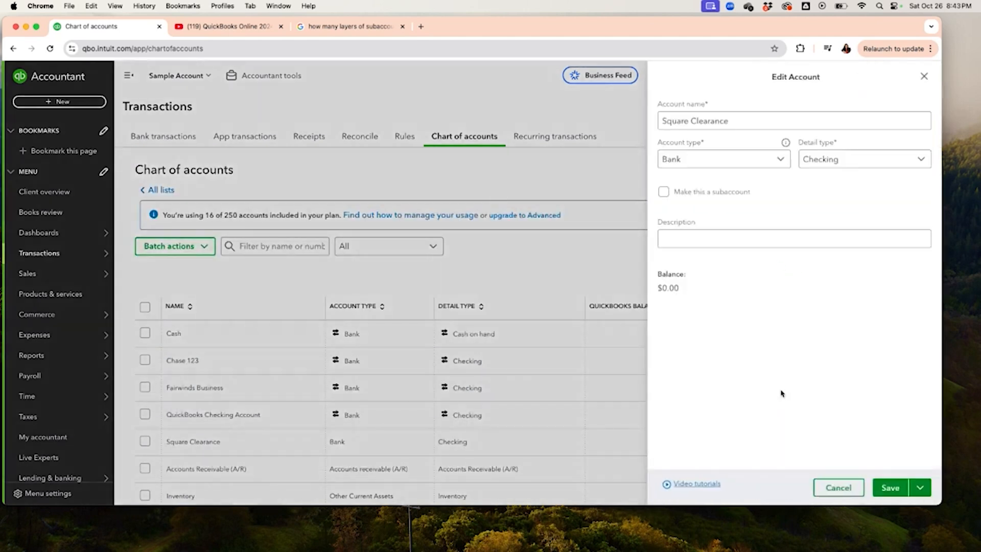
click(924, 76)
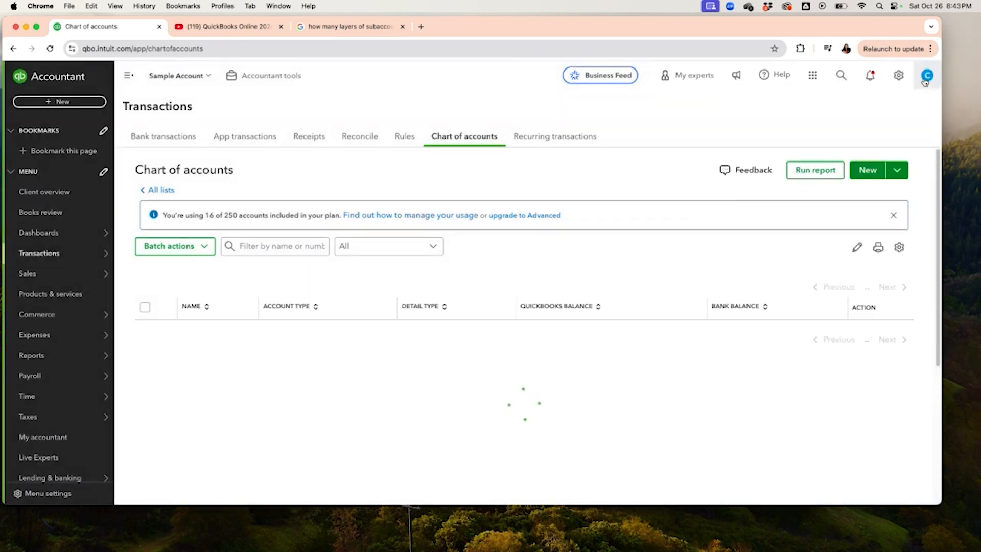
Step: Look through the other current asset and fixed asset accounts down to the credit card accounts
scroll(795, 217, down, 2)
scroll(788, 351, down, 3)
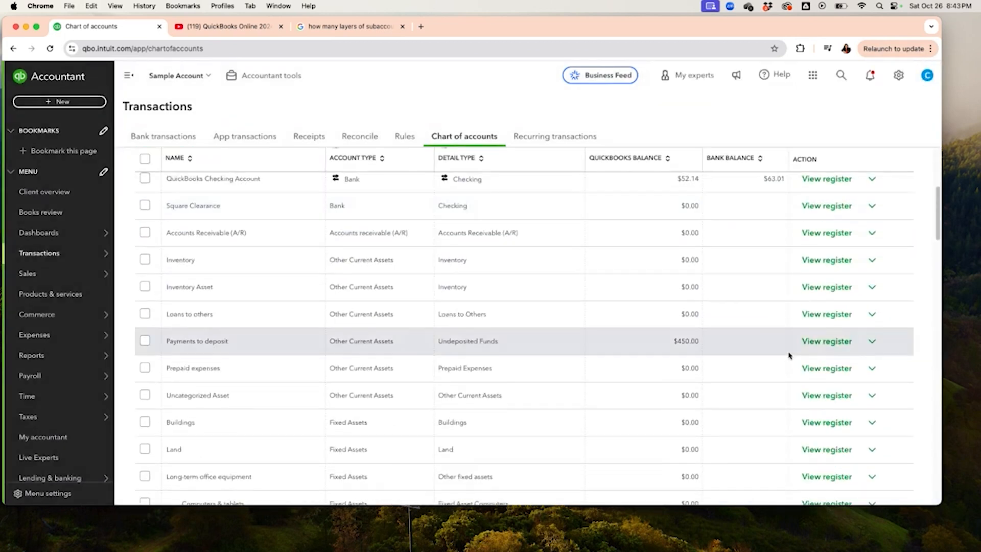
scroll(789, 354, down, 5)
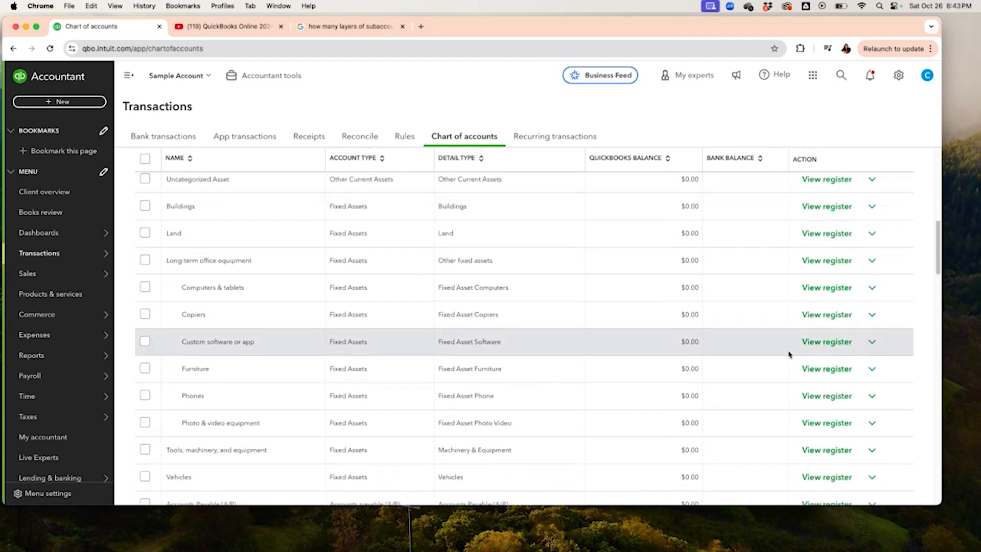
scroll(790, 353, down, 2)
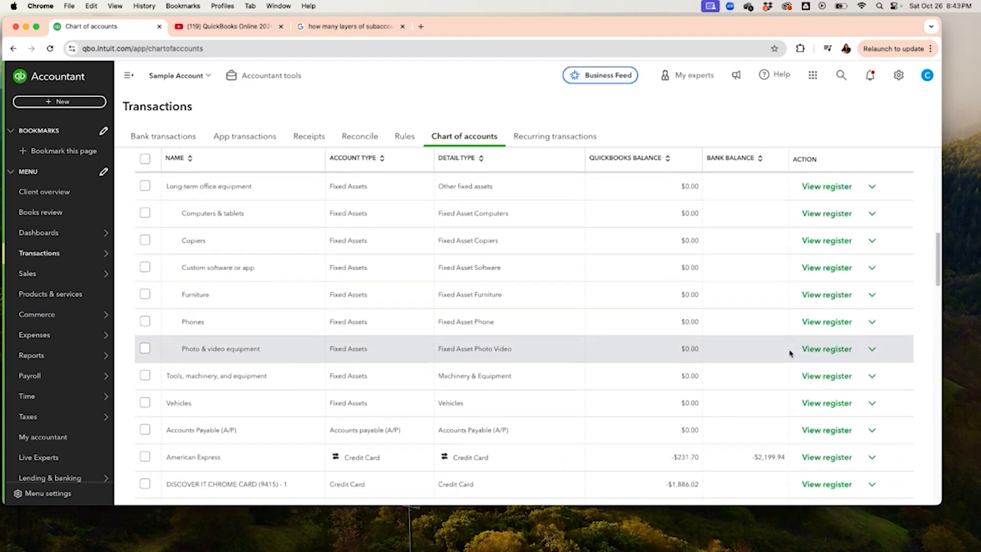
Step: Create a Fixed Assets account named Furniture 1 with the detail type Furniture & Fixtures, and save it
scroll(790, 354, up, 2)
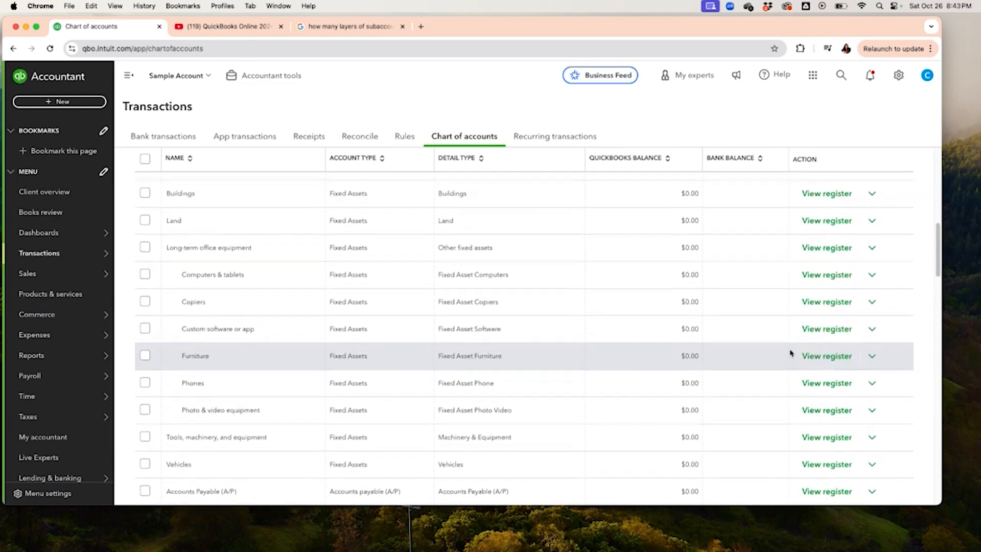
scroll(791, 354, up, 12)
scroll(806, 346, down, 10)
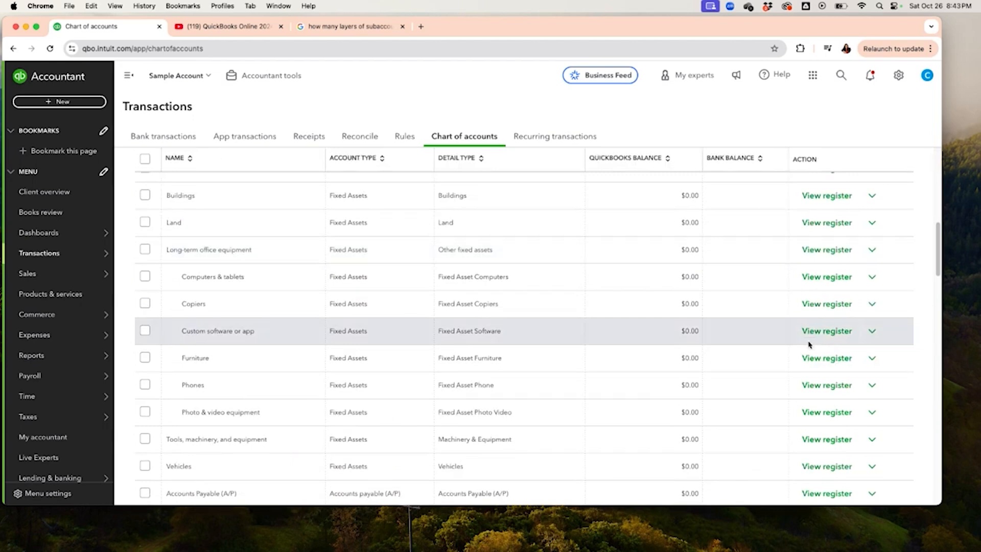
scroll(809, 345, up, 10)
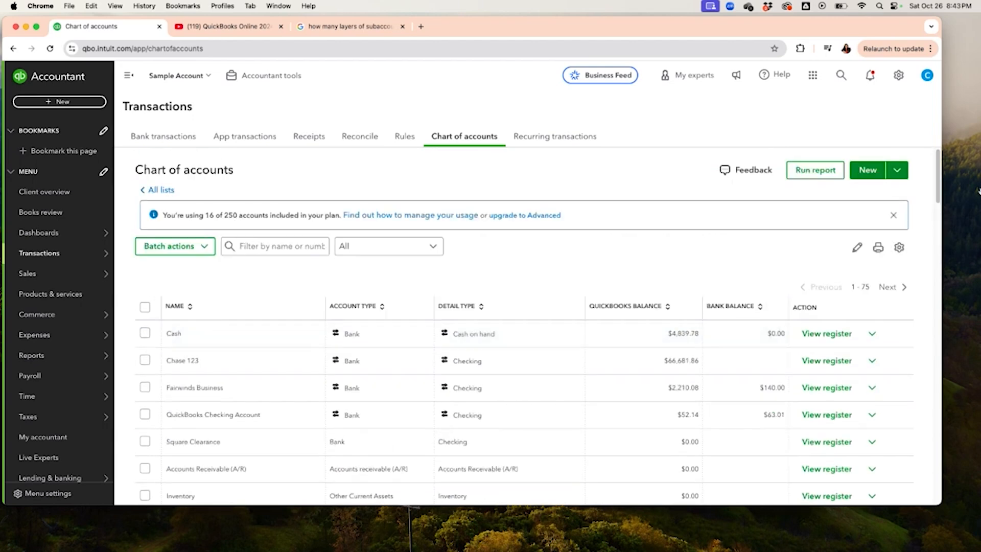
click(876, 173)
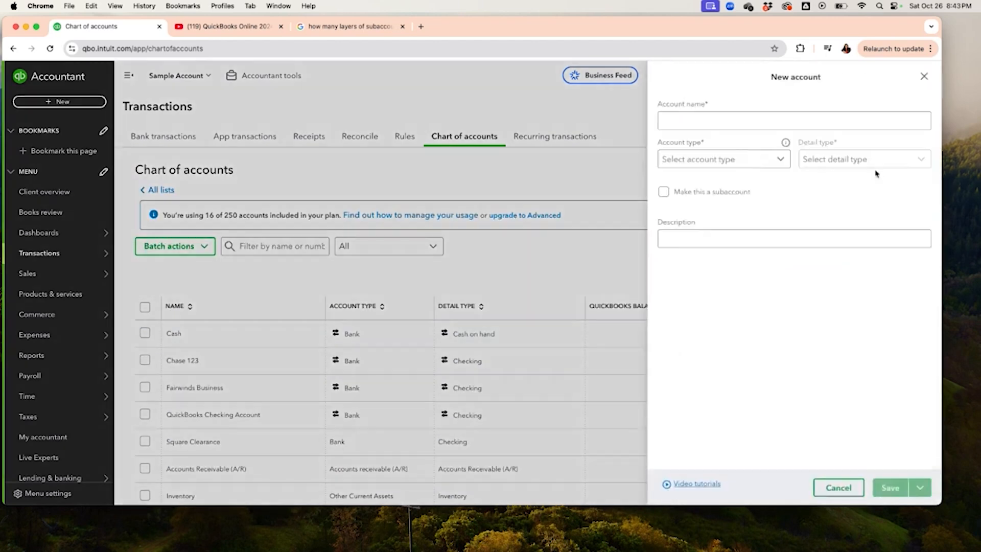
click(778, 159)
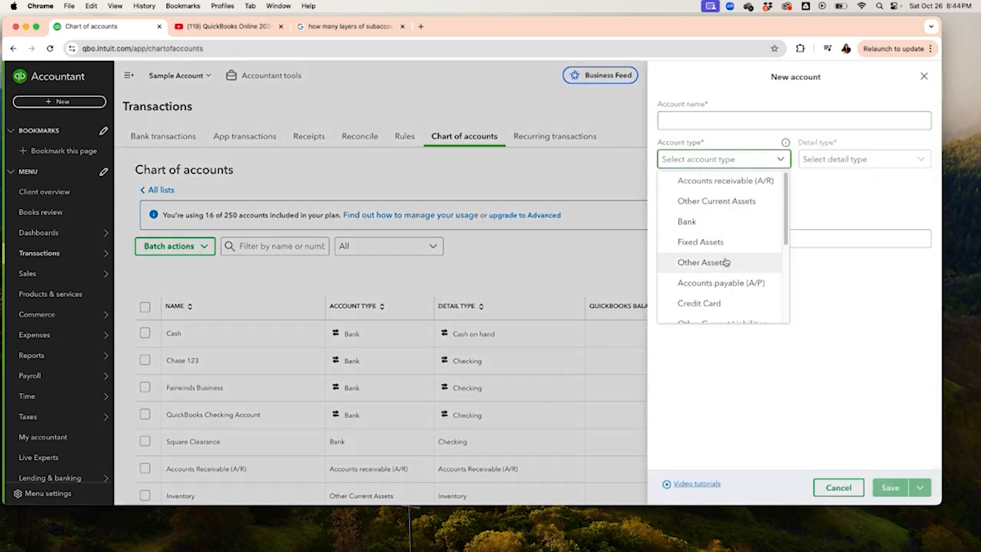
click(701, 242)
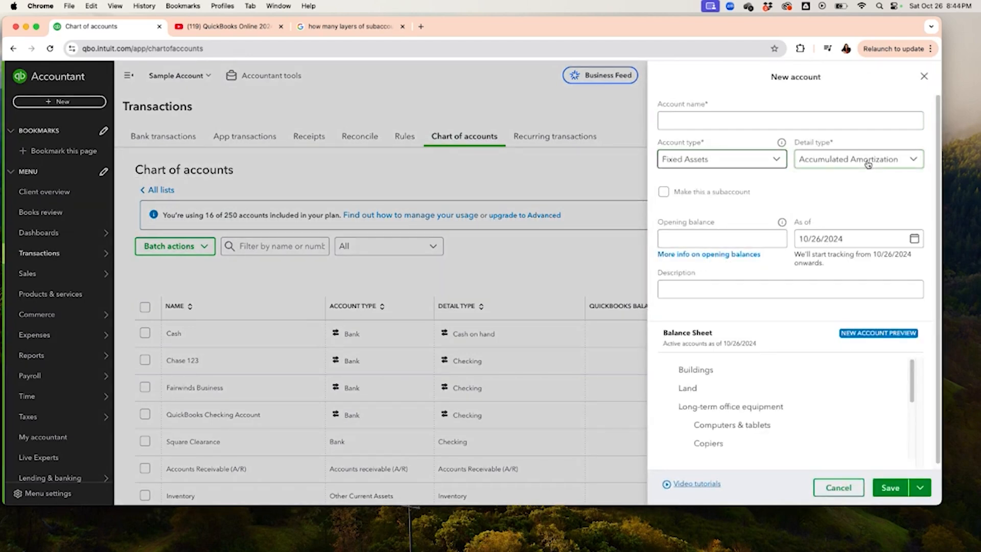
click(868, 164)
scroll(842, 267, down, 4)
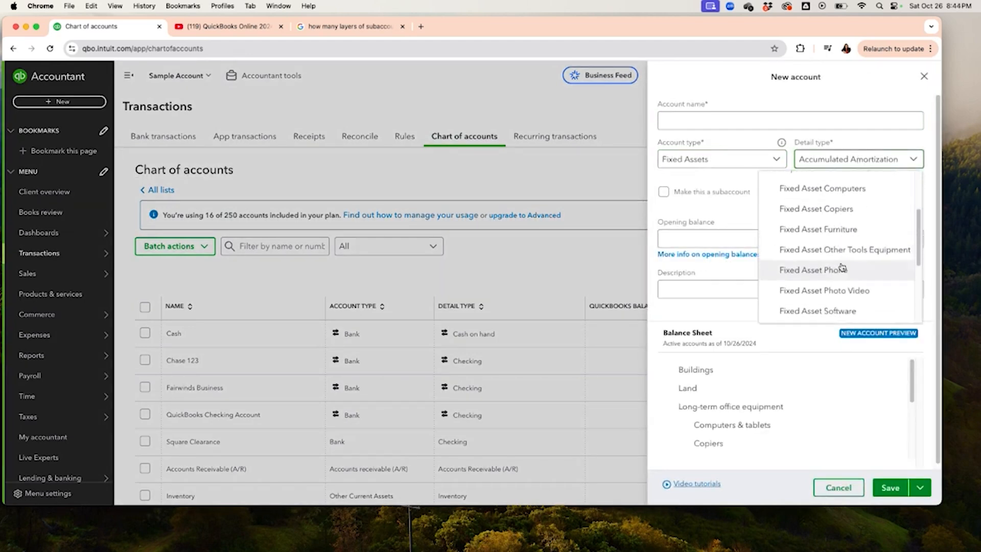
scroll(842, 268, down, 5)
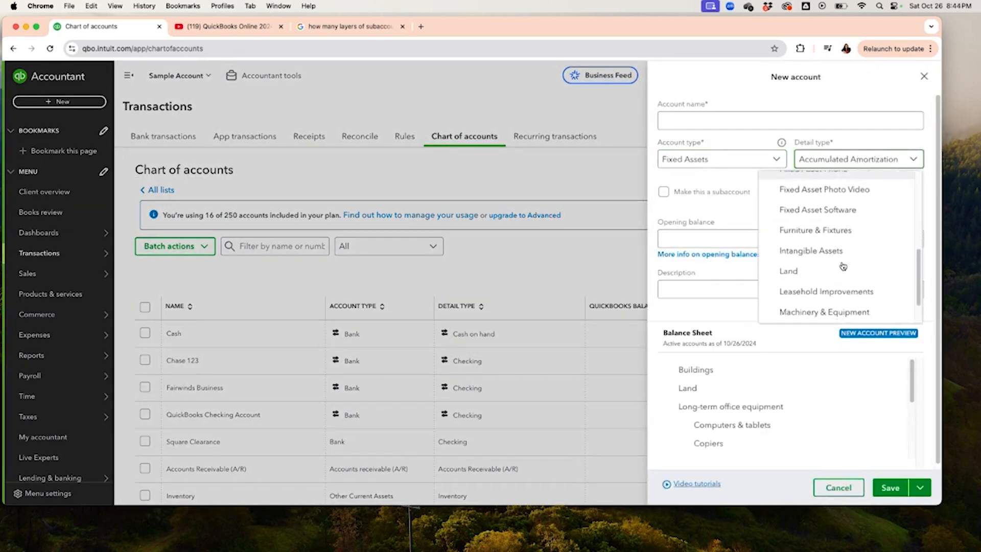
click(841, 231)
click(742, 122)
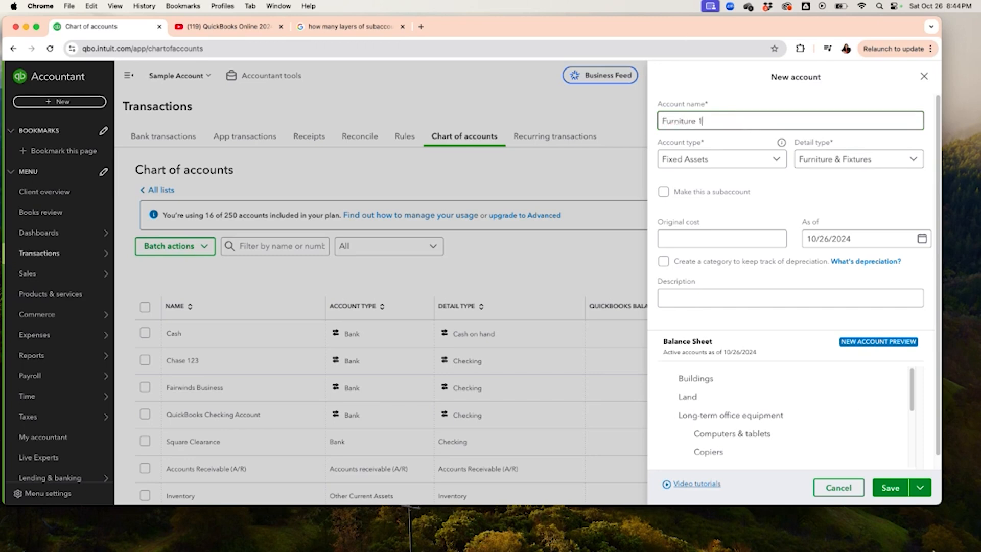
click(893, 487)
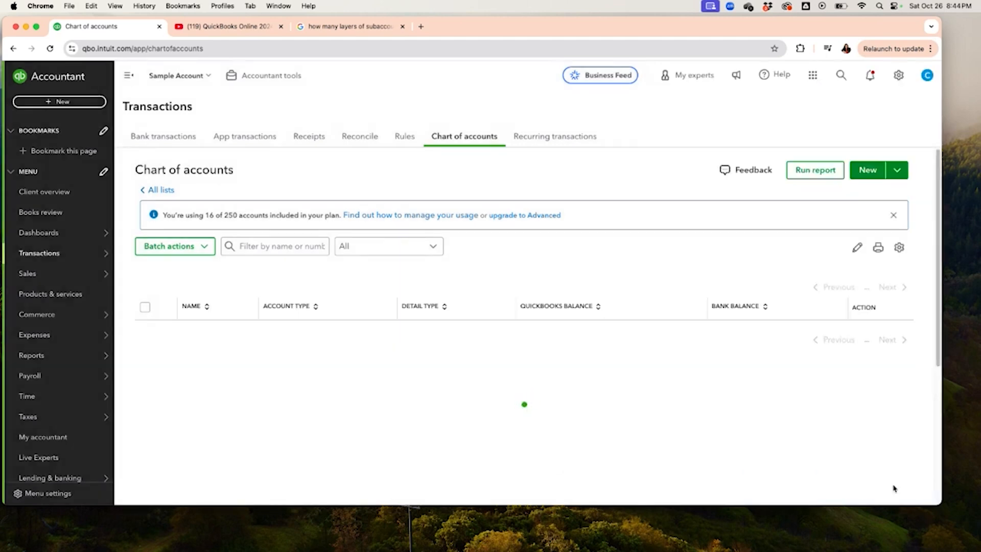
Step: Filter the chart of accounts by "furnit"
click(264, 242)
text(furtu)
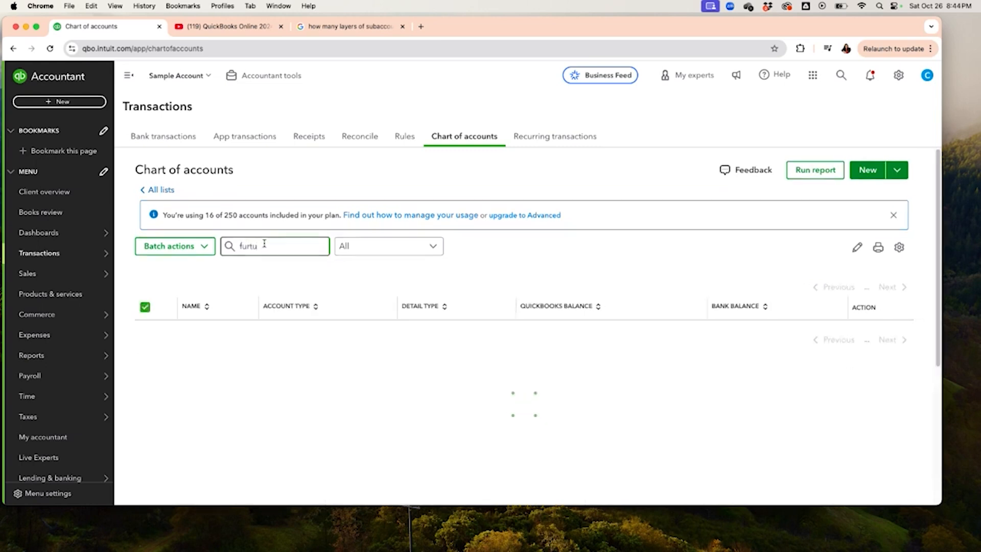
key(BackSpace)
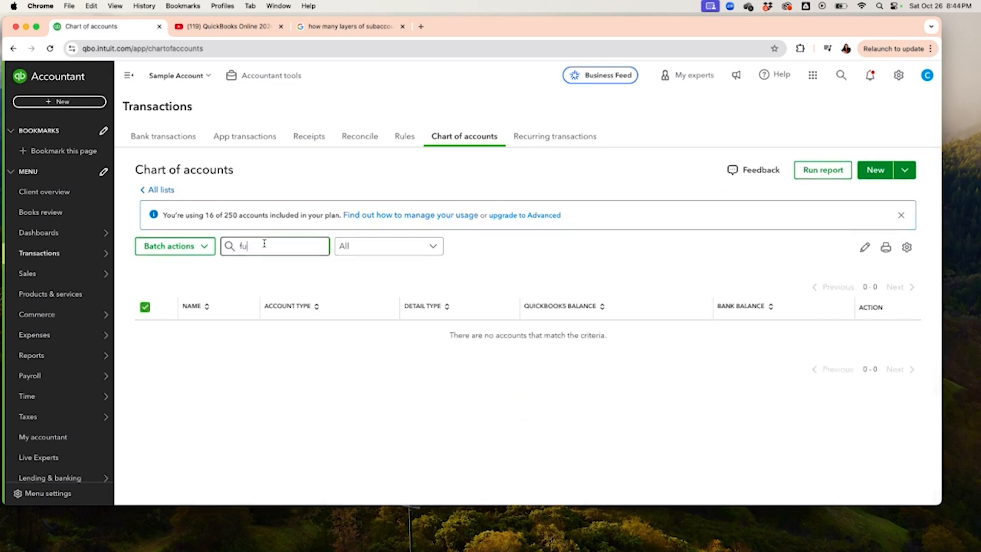
text(rnit)
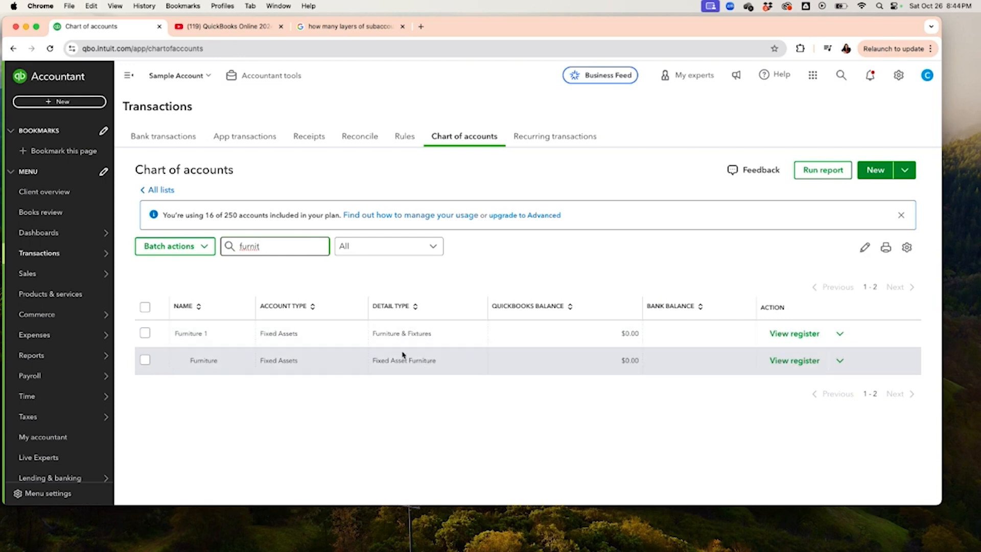
Step: Open the existing Furniture subaccount for editing to view its settings, and close it without saving
click(840, 361)
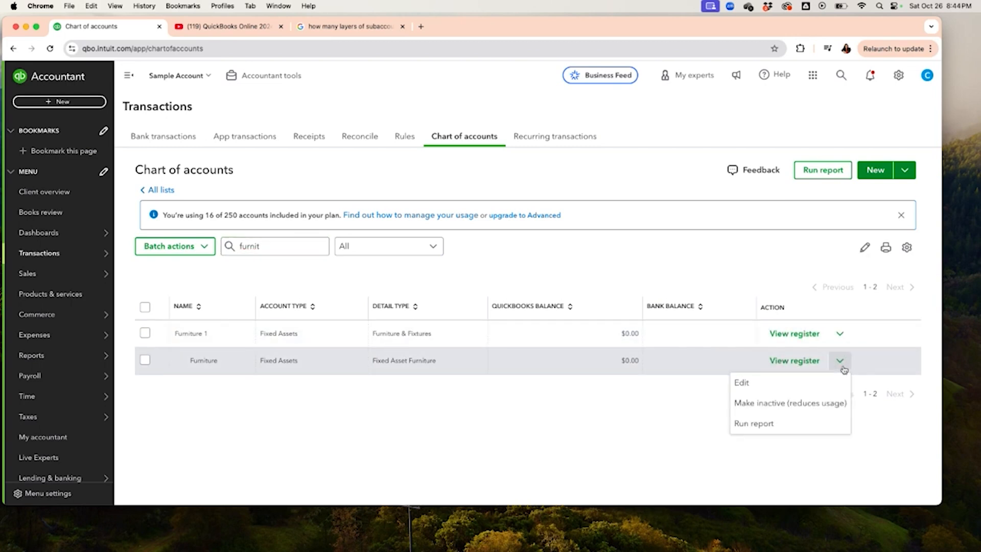
click(766, 384)
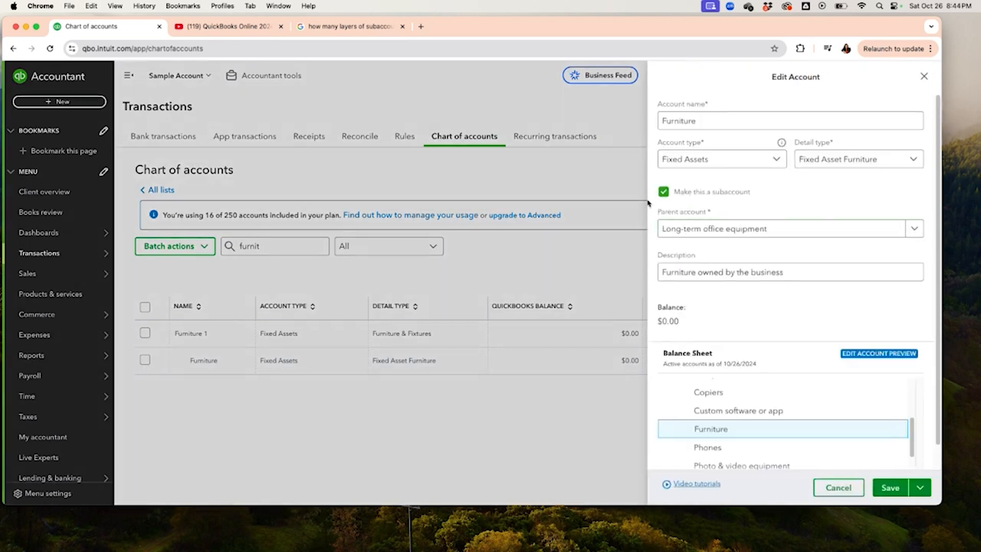
click(924, 76)
Step: Open the Furniture 1 account for editing and mark it as a subaccount
click(839, 333)
click(760, 360)
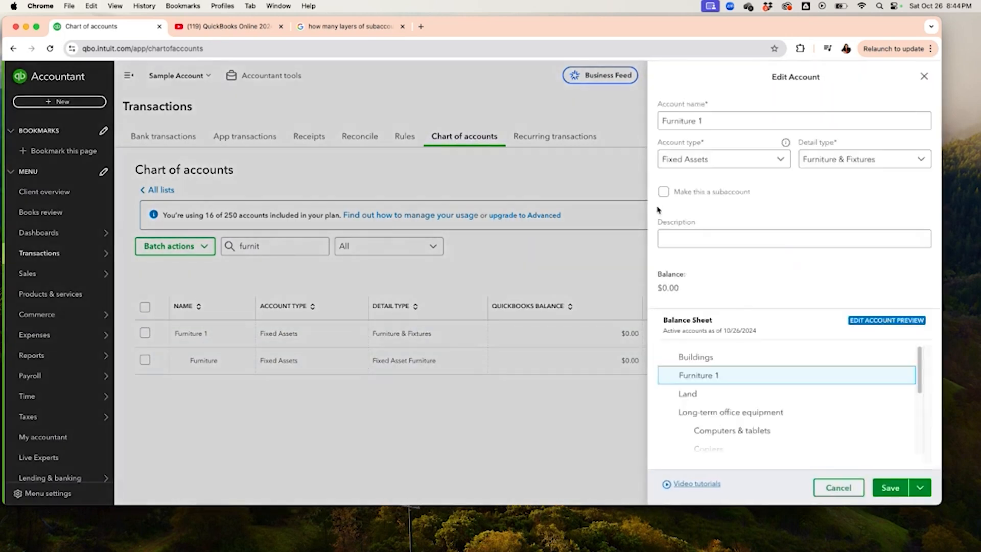
click(663, 194)
click(683, 230)
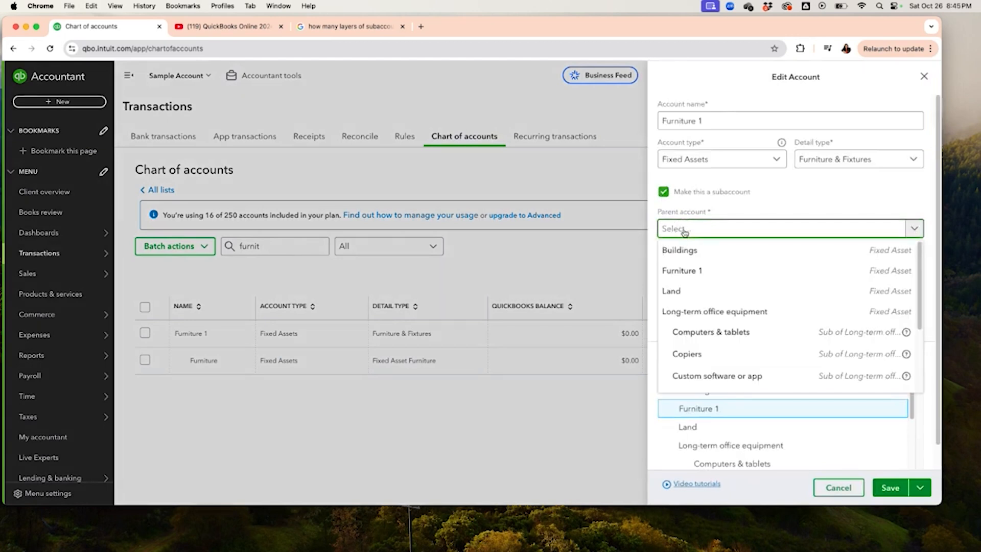
text(furniture)
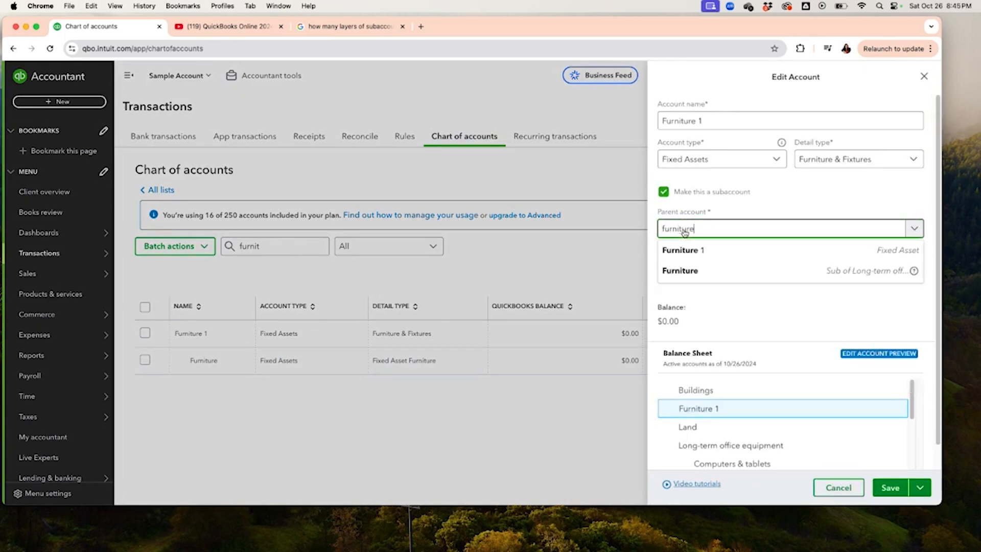
key(BackSpace)
key(BackSpace)
key(BackSpace)
key(BackSpace)
key(BackSpace)
key(BackSpace)
key(BackSpace)
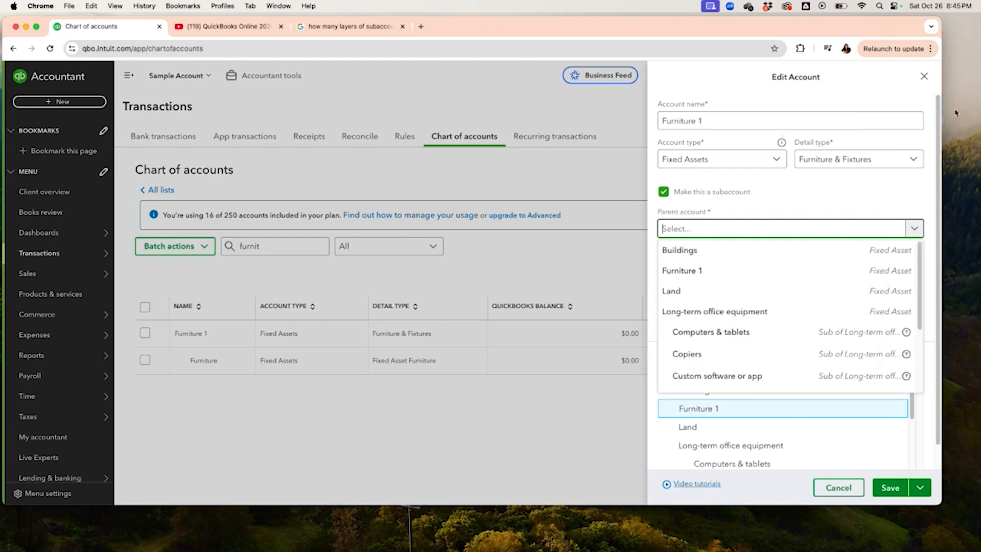
Step: Set Long-term office equipment as the parent account of Furniture 1 and save the account
text(long term)
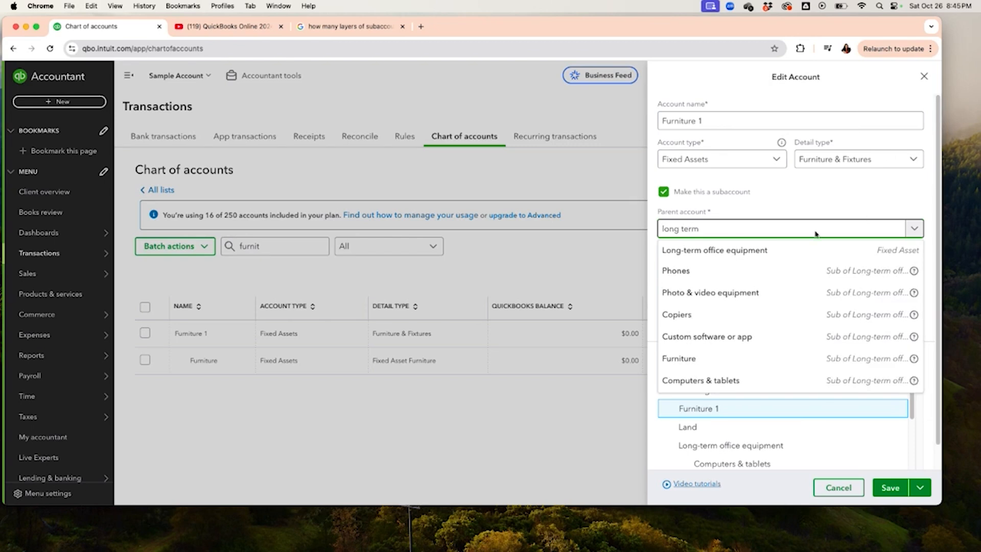
click(756, 253)
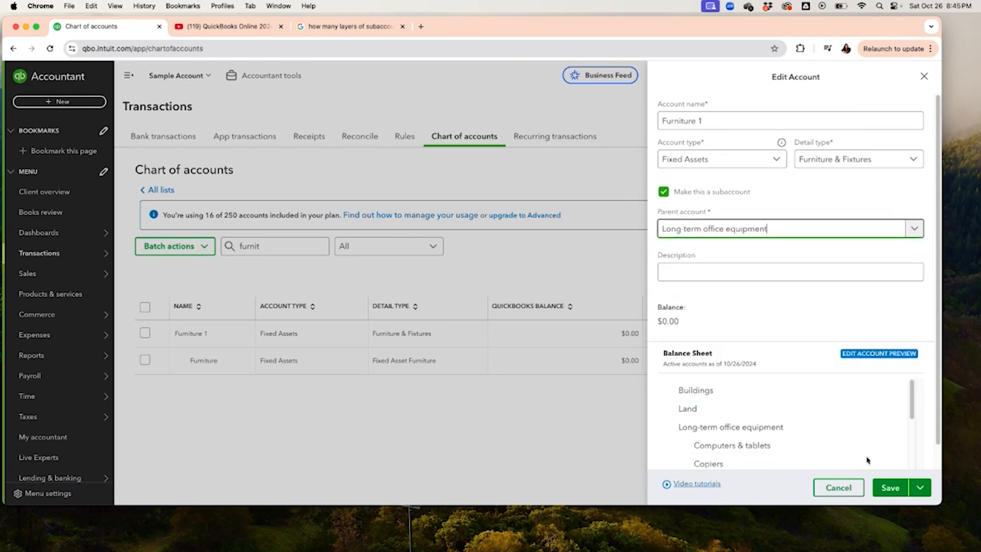
click(890, 487)
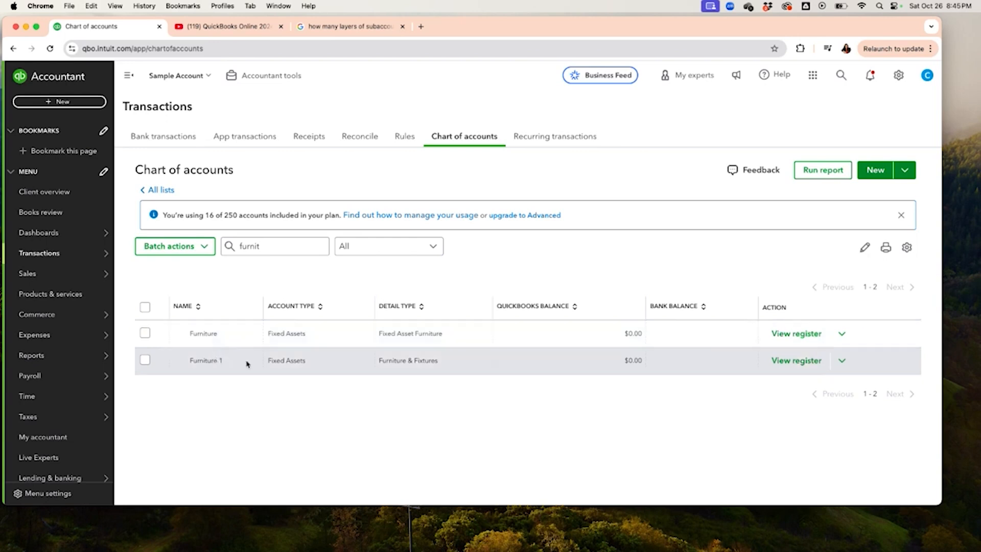
Step: Try to merge Furniture 1 into the existing Furniture subaccount by renaming it Furniture and saving
click(840, 364)
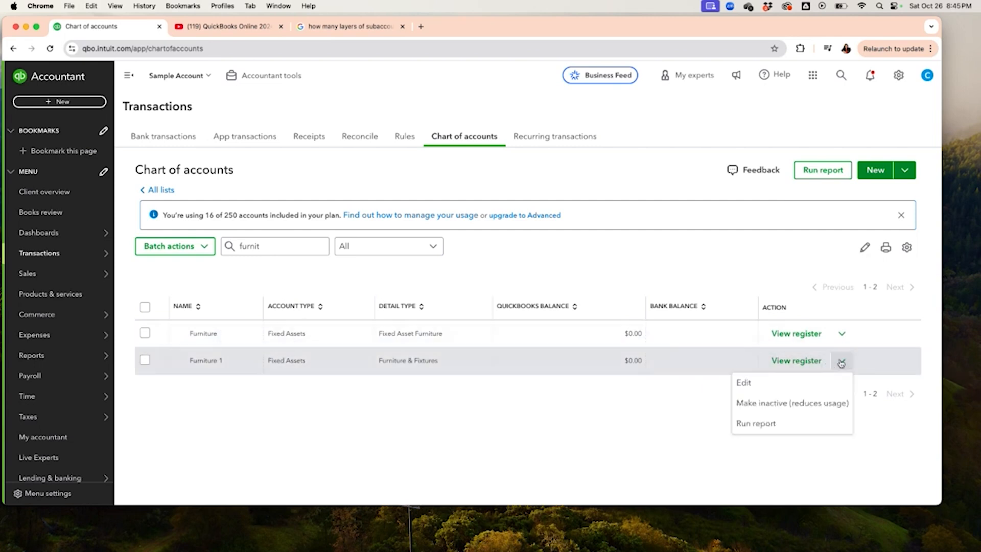
click(748, 383)
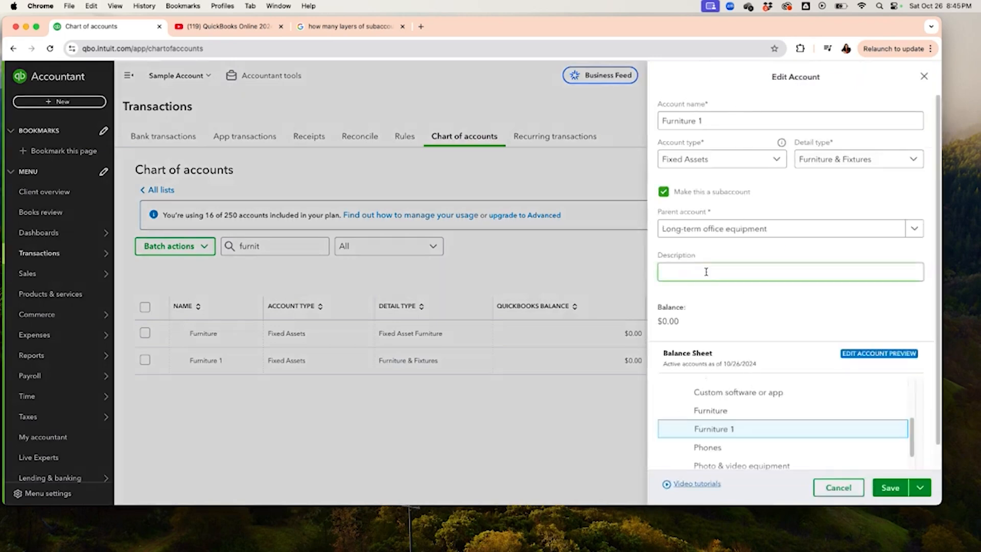
click(729, 116)
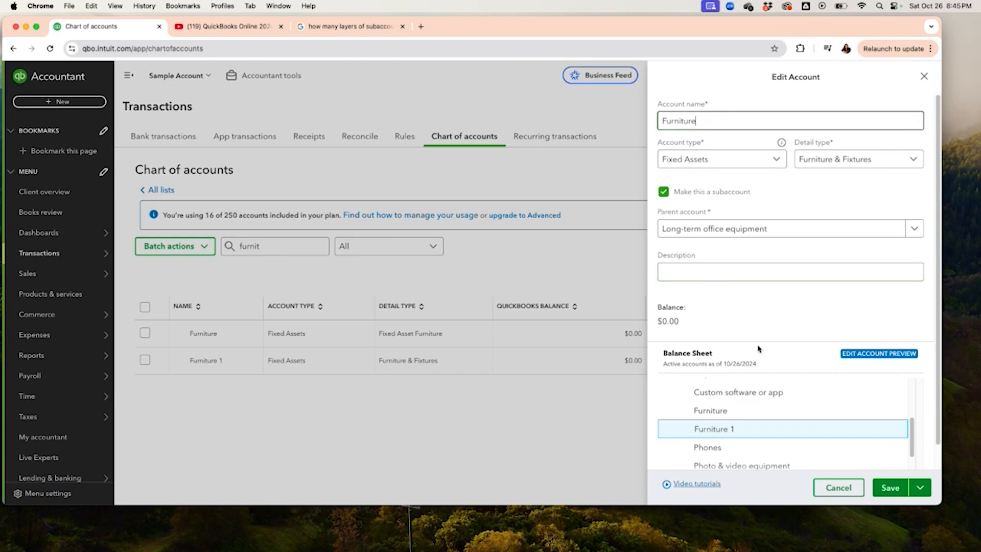
click(766, 324)
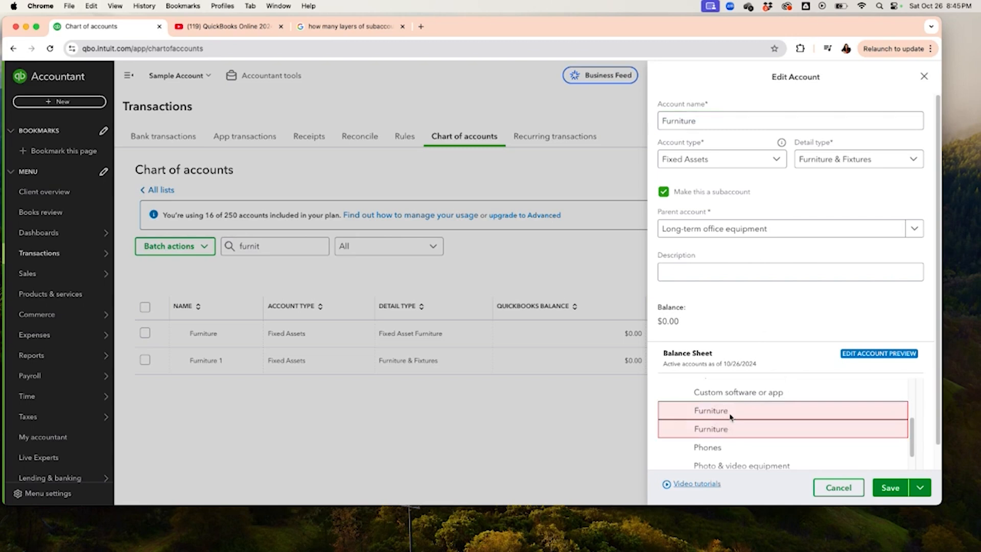
click(890, 492)
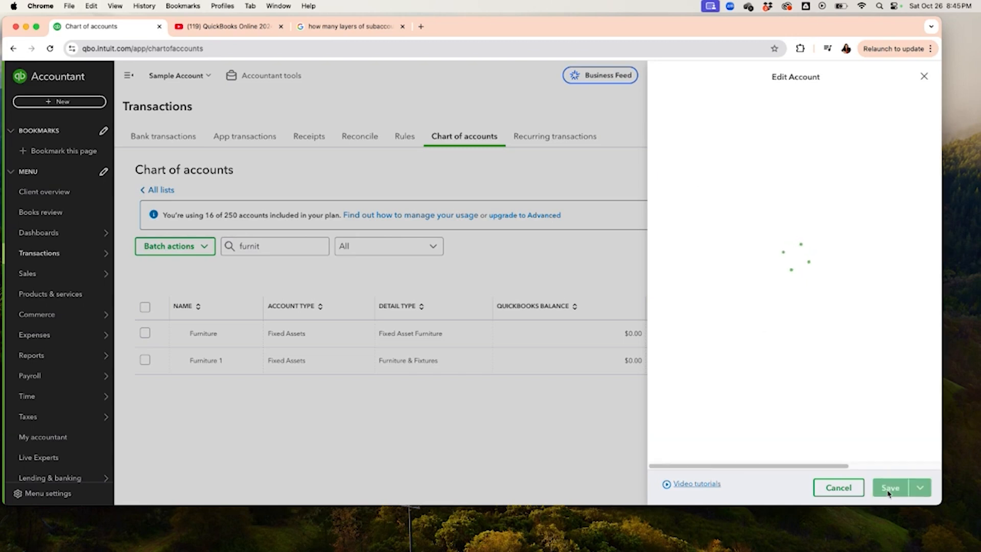
click(890, 492)
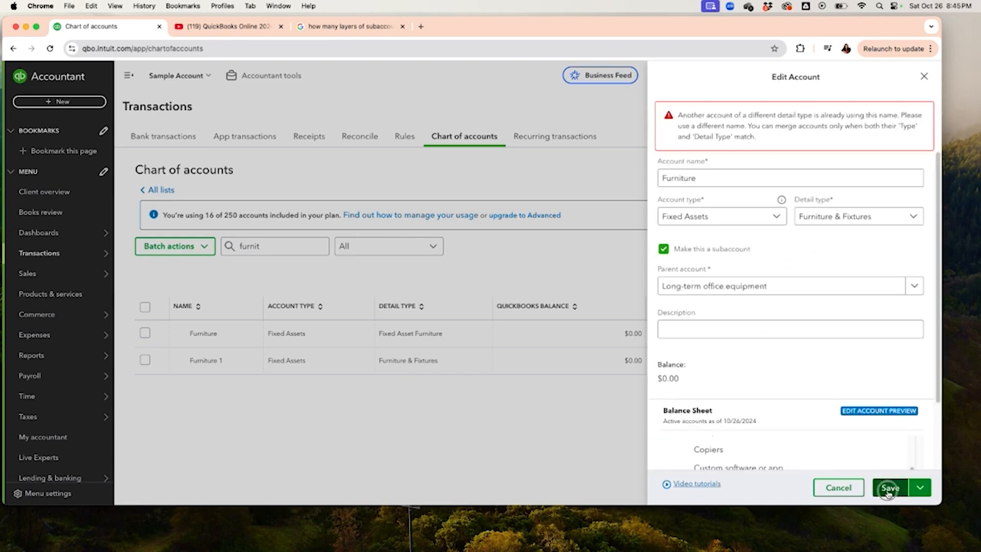
click(890, 490)
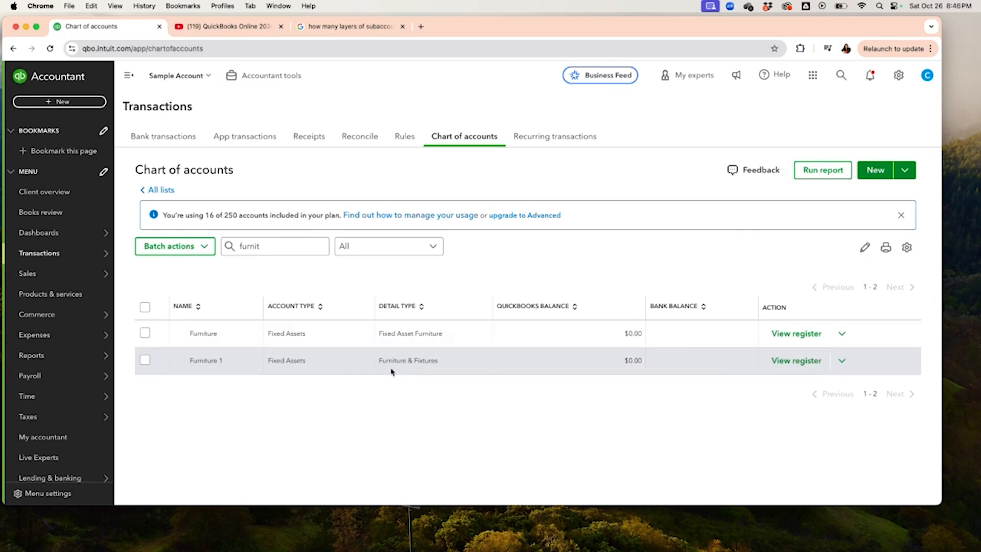
Step: Change the Furniture 1 subaccount's detail type to Fixed Asset Furniture and save it
click(842, 364)
click(760, 384)
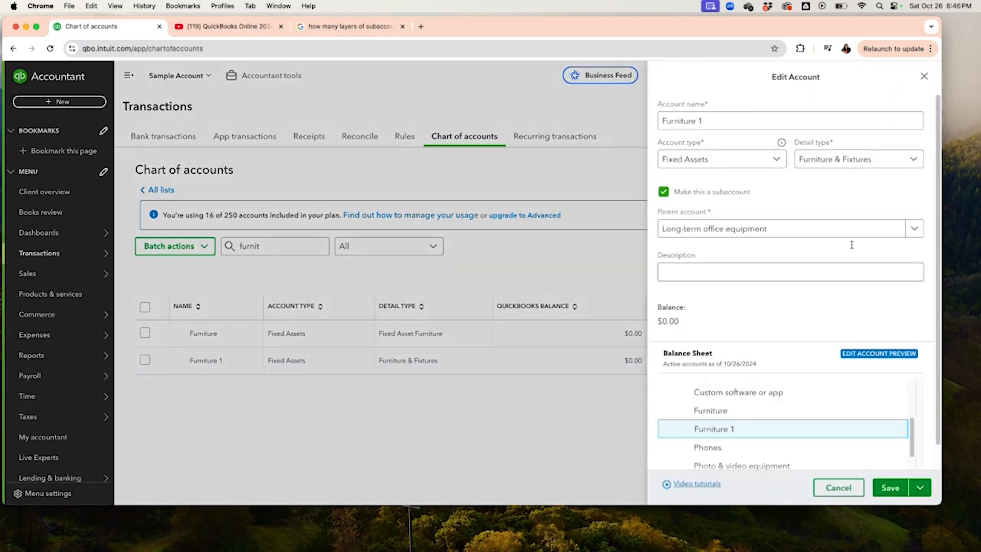
click(890, 163)
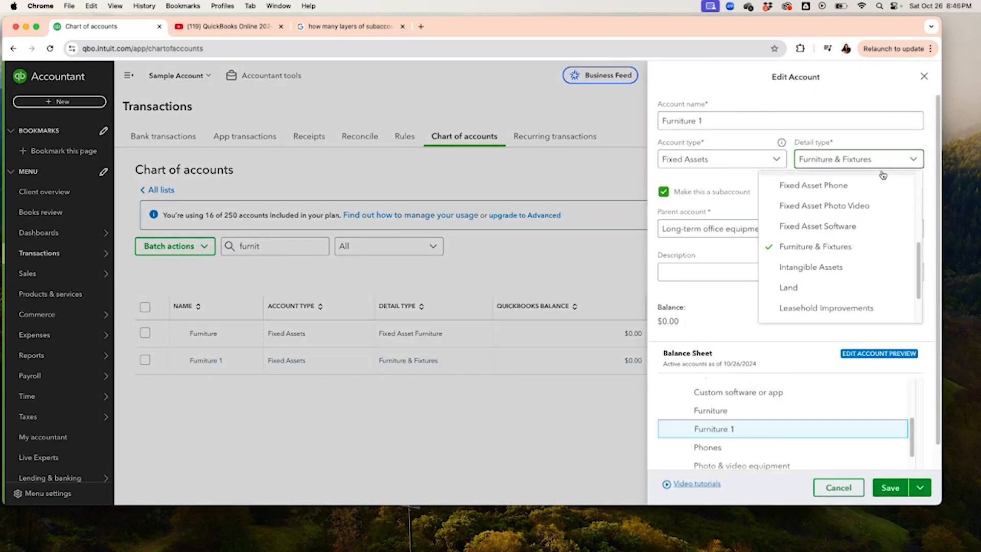
click(884, 160)
click(886, 162)
scroll(867, 221, up, 1)
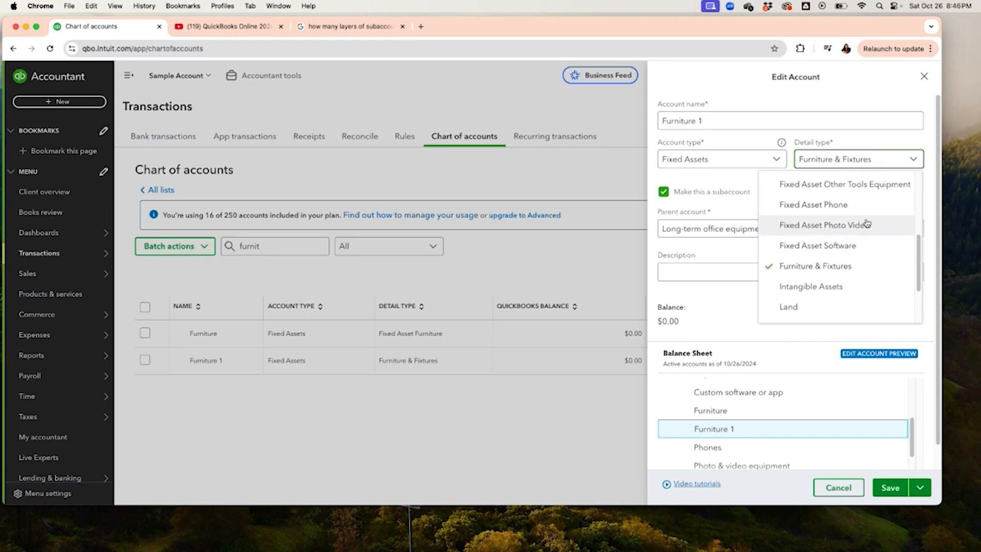
scroll(868, 224, up, 1)
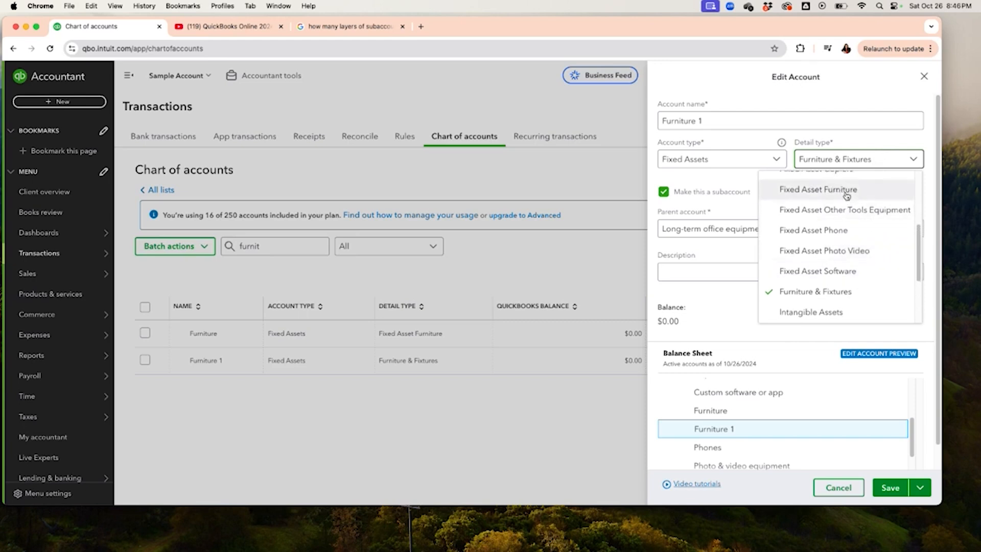
click(845, 190)
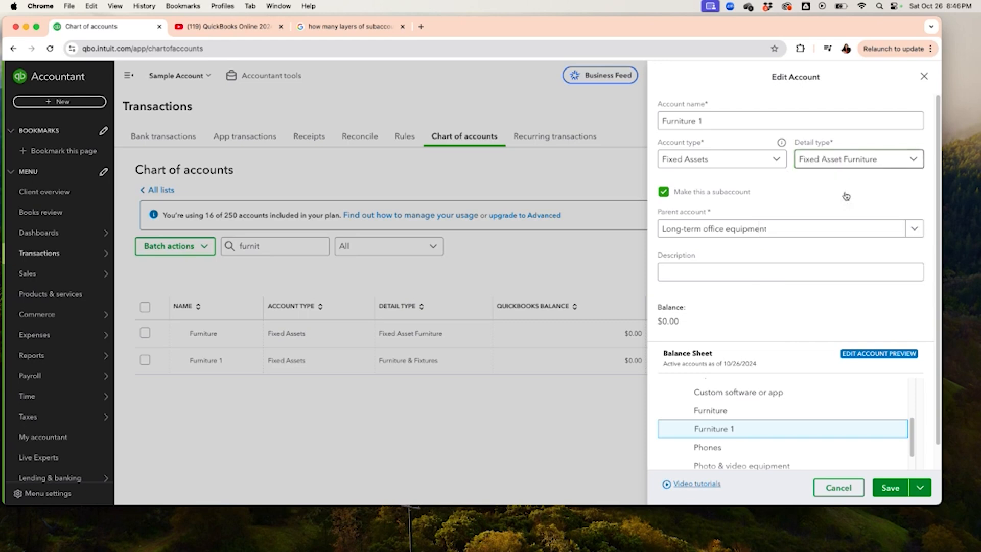
click(890, 491)
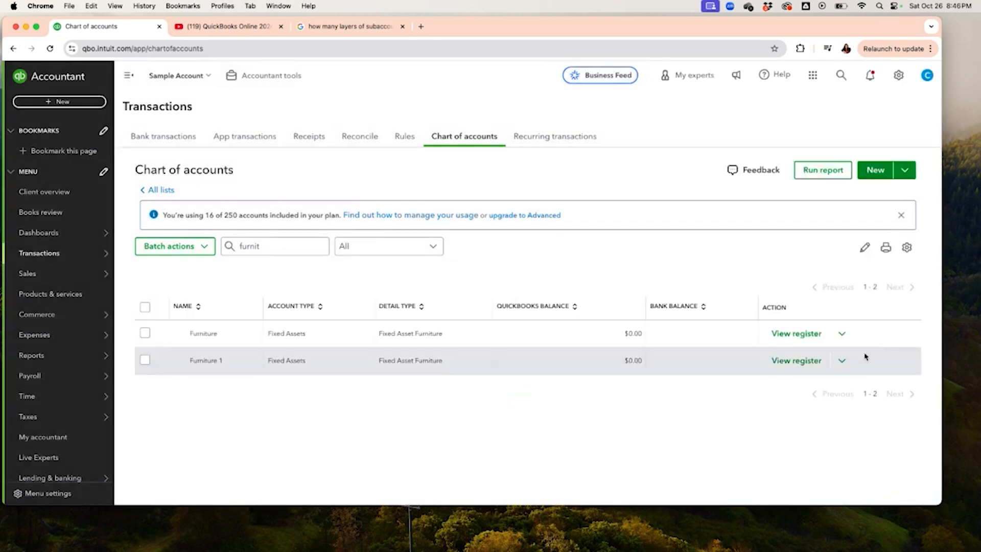
Step: Rename the Furniture 1 subaccount to Furniture, accept merging it with the existing Furniture account, and save
click(842, 361)
click(747, 384)
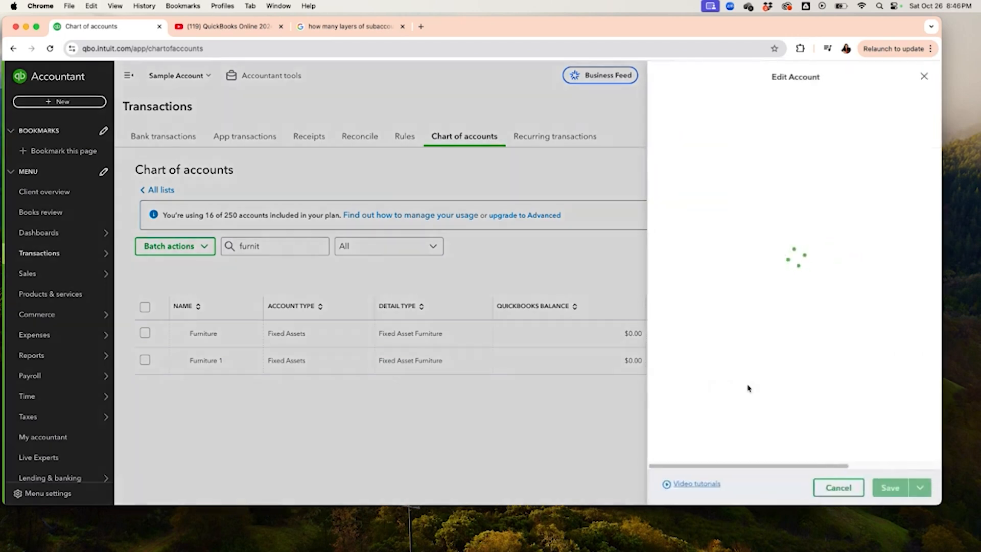
click(725, 126)
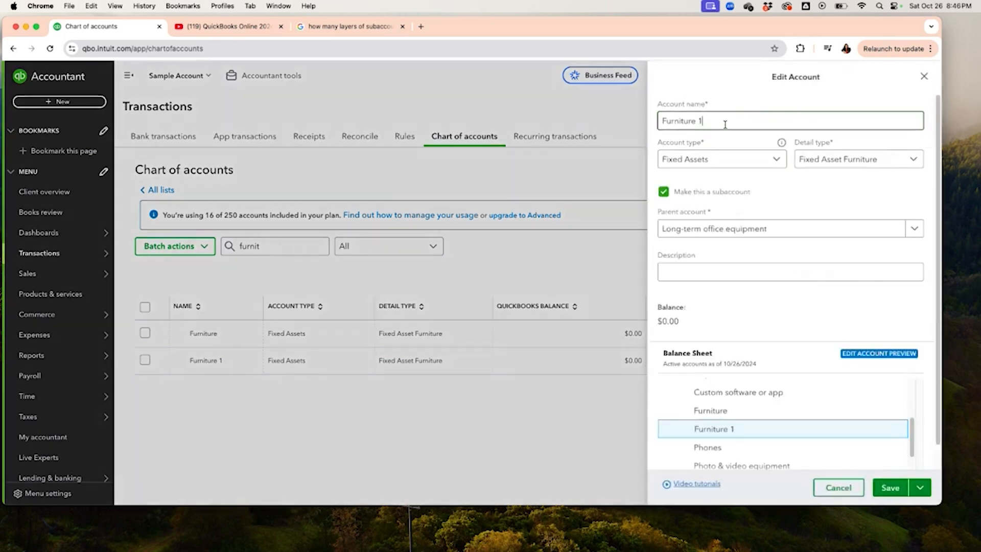
key(BackSpace)
click(786, 304)
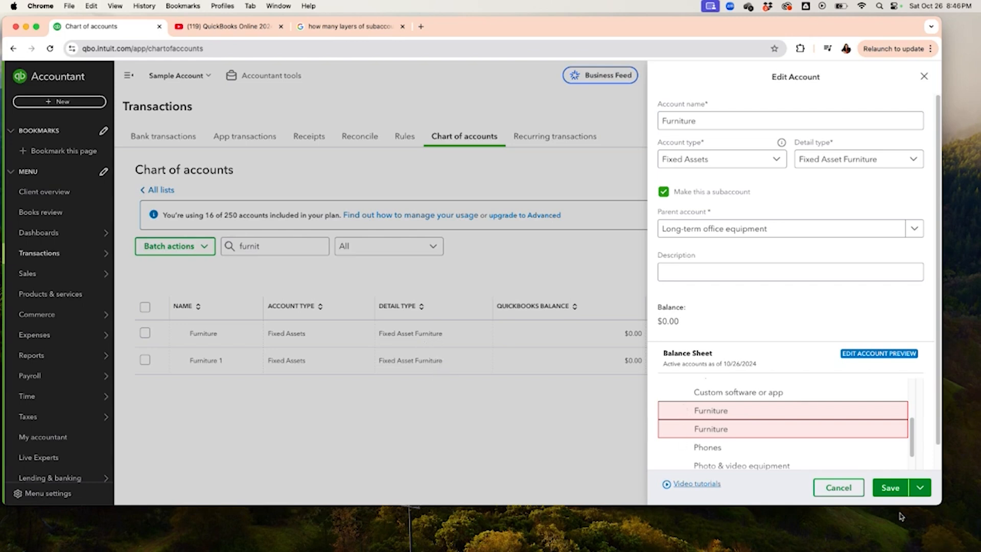
click(886, 487)
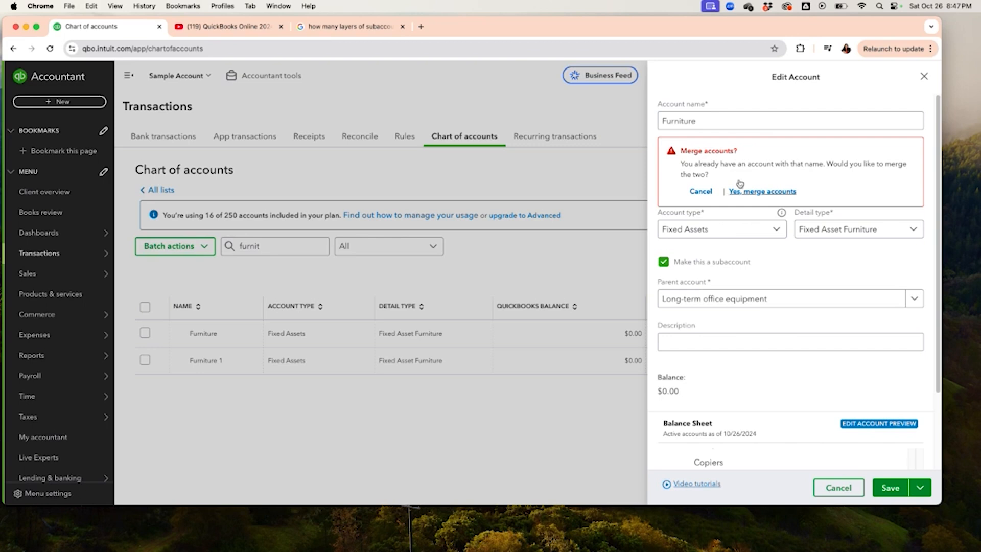
click(743, 193)
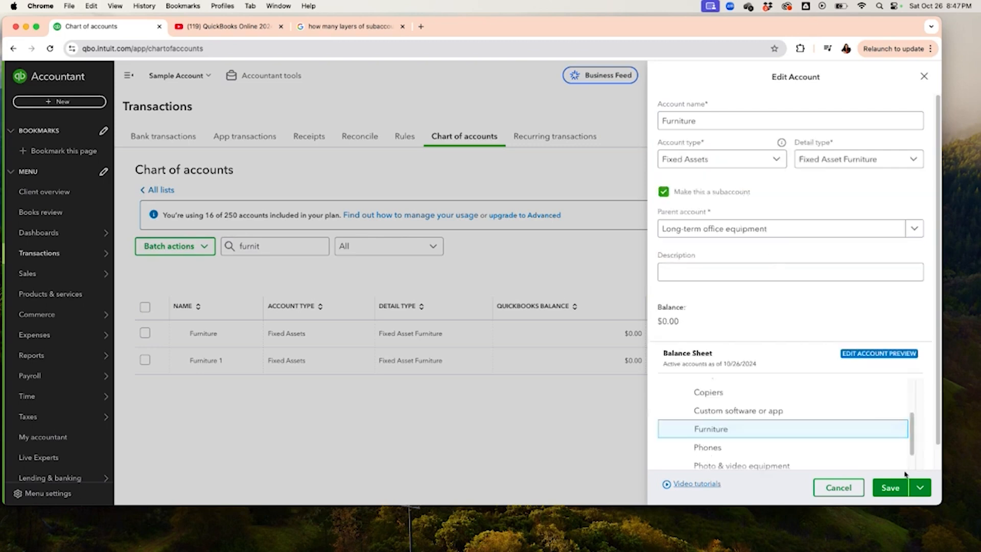
click(891, 493)
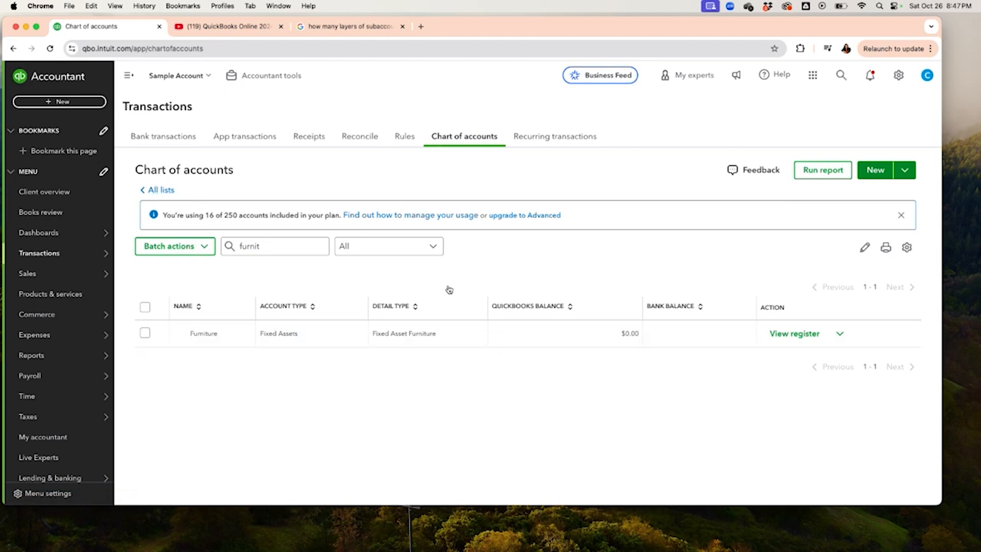
Step: Reload the chart of accounts from the all-lists page and clear the "furnit" name filter
click(142, 192)
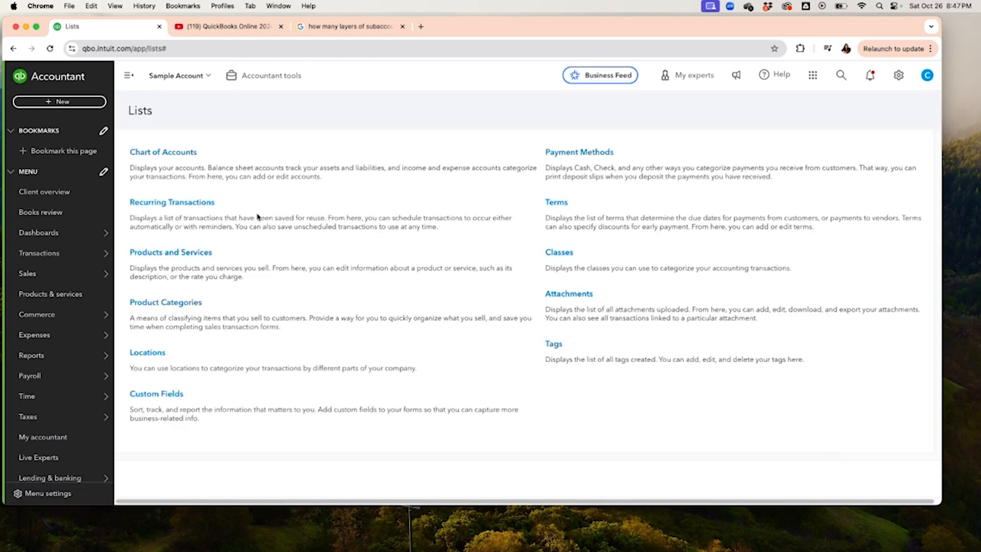
click(139, 156)
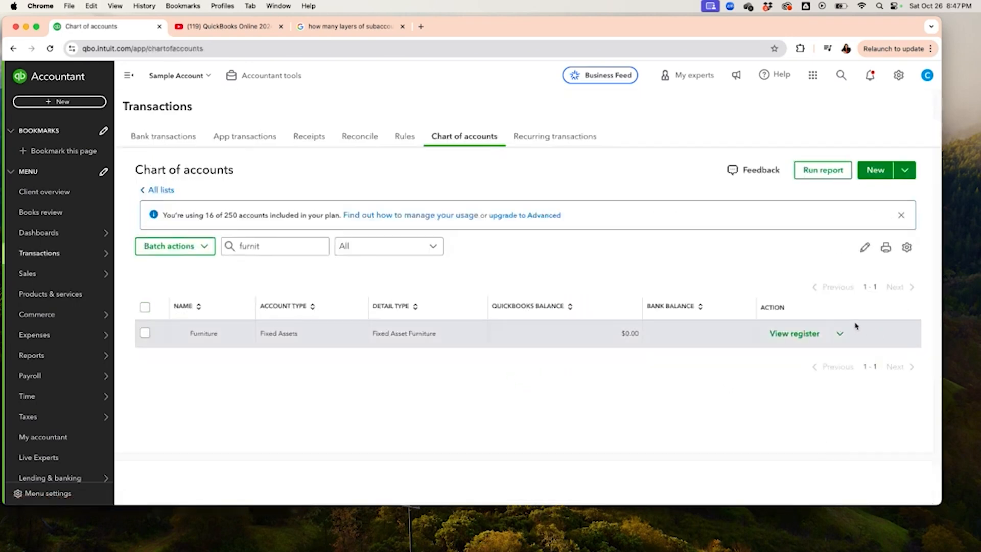
click(841, 335)
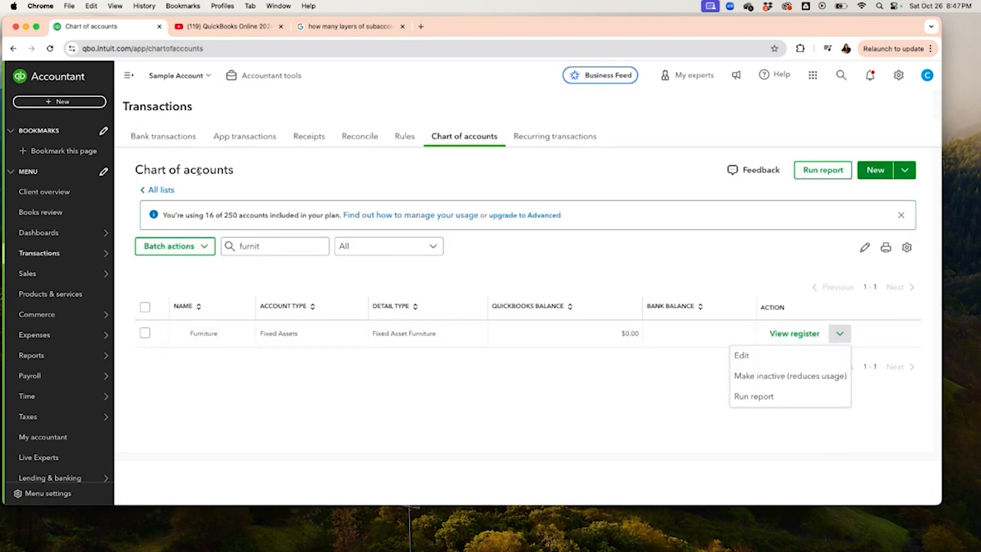
click(167, 191)
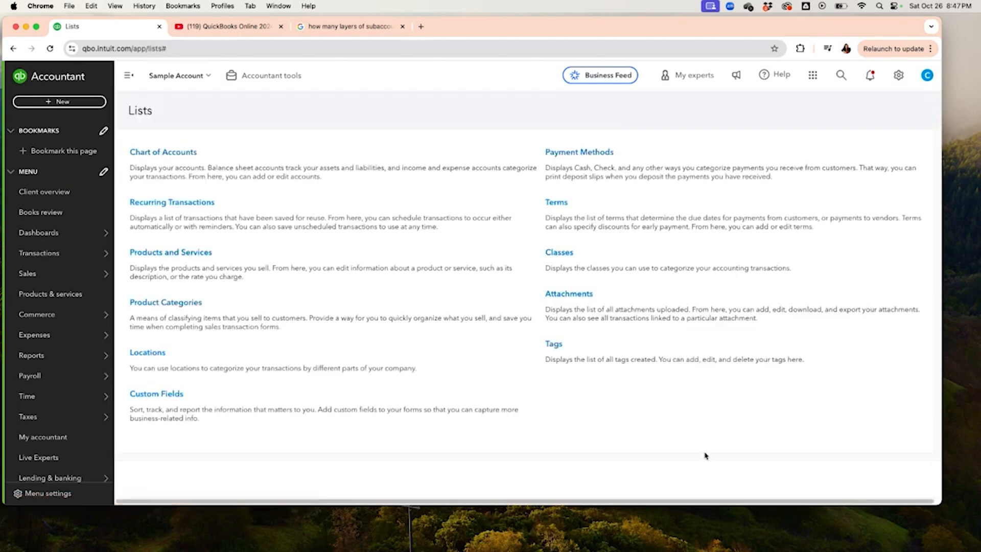
click(164, 153)
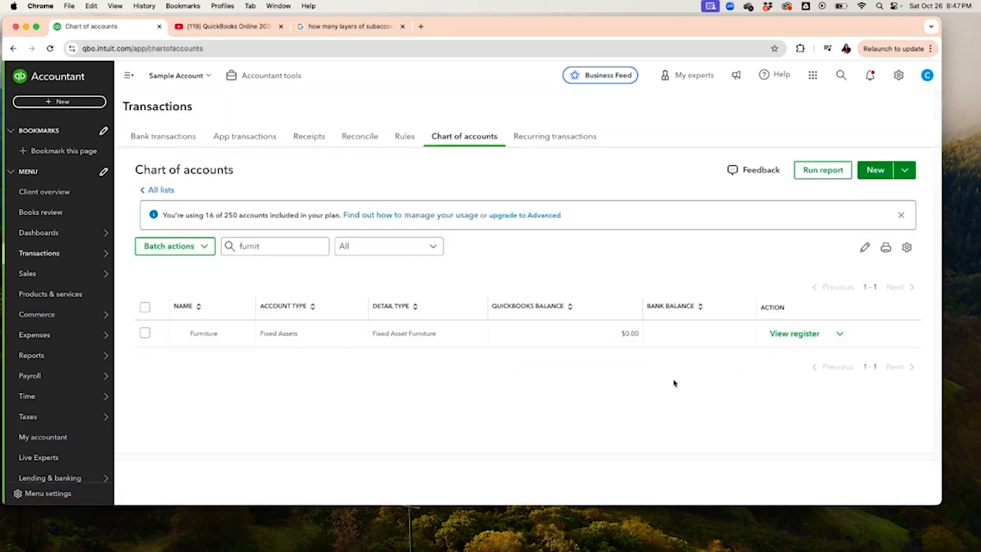
click(275, 246)
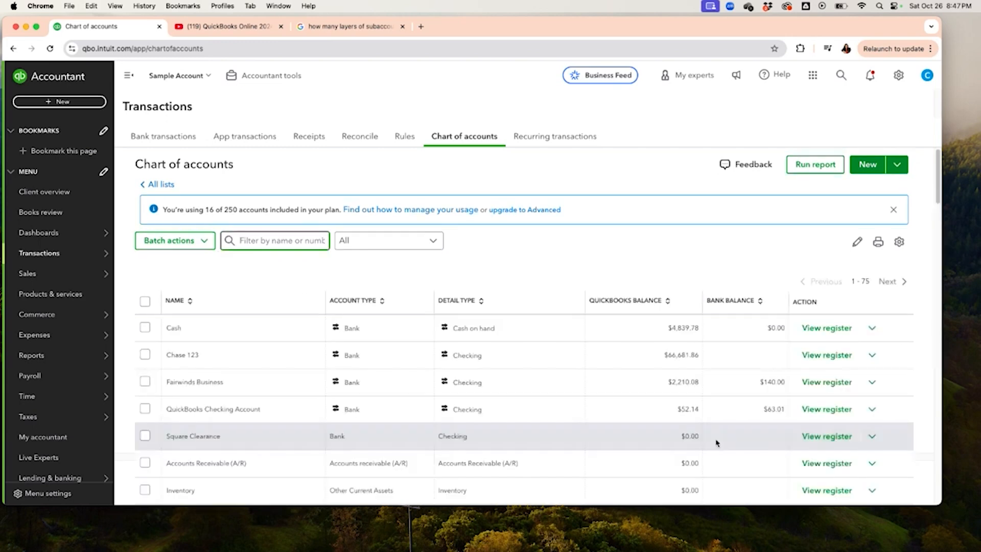
Step: Examine the account types and detail types of the bank, receivable, current asset and fixed asset accounts
scroll(720, 441, down, 2)
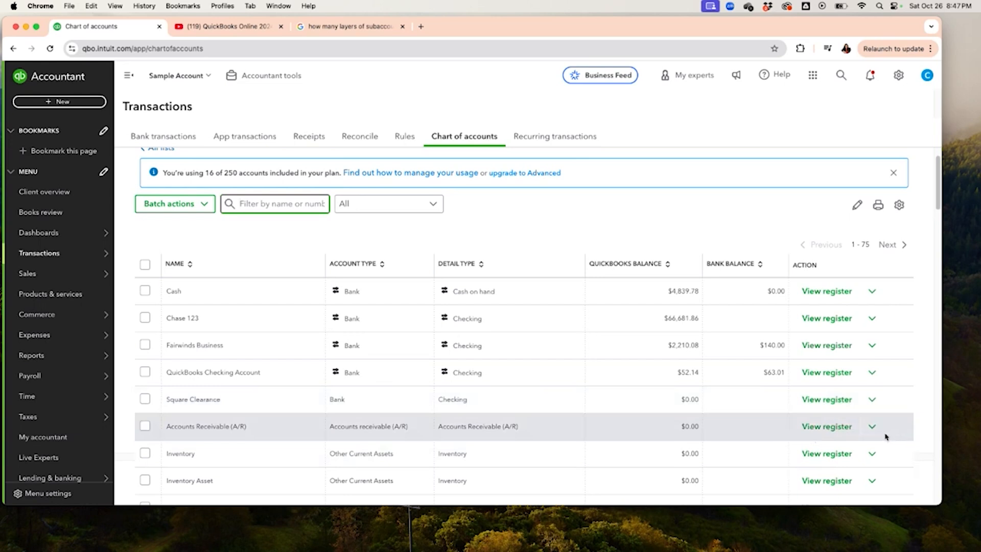
scroll(890, 434, down, 2)
scroll(884, 433, up, 1)
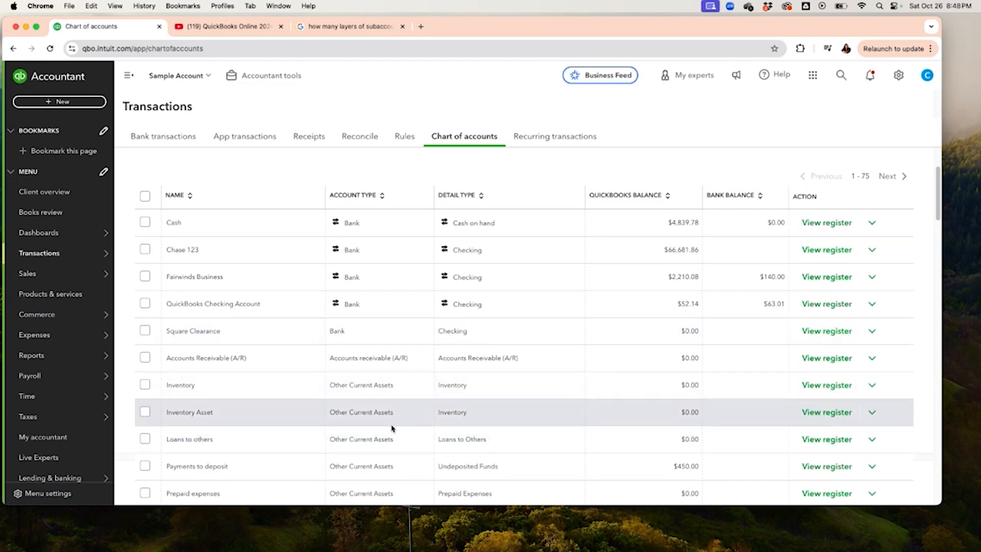
scroll(392, 429, down, 3)
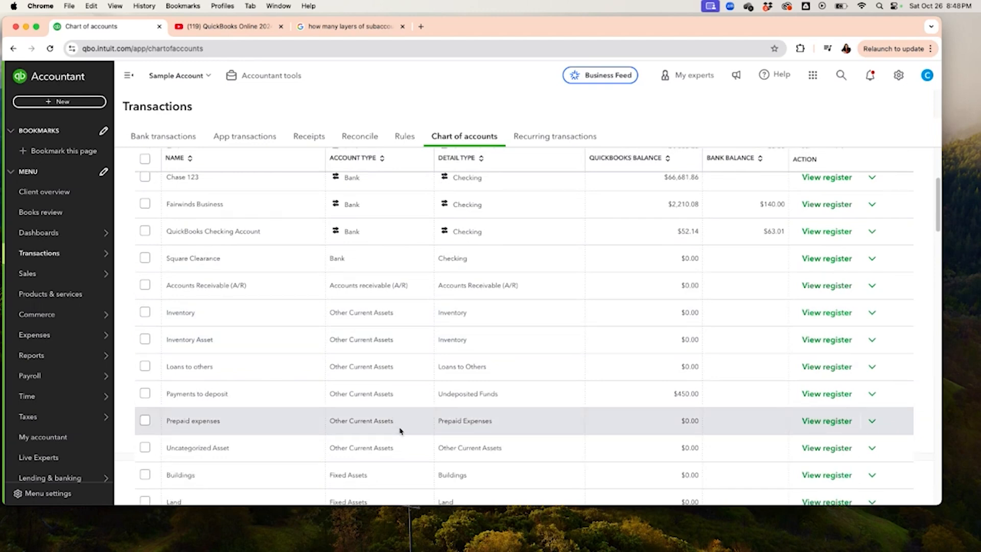
scroll(400, 431, down, 1)
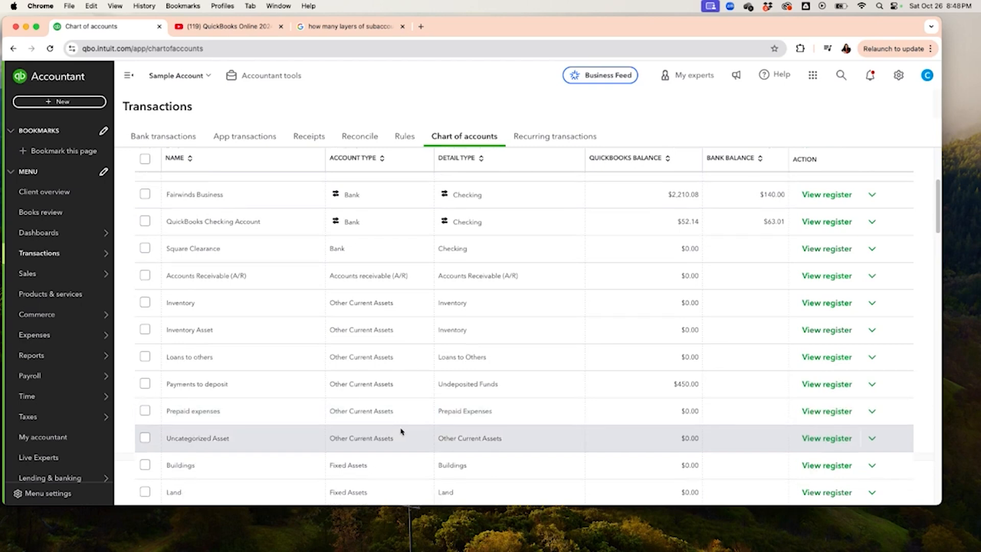
scroll(401, 432, down, 3)
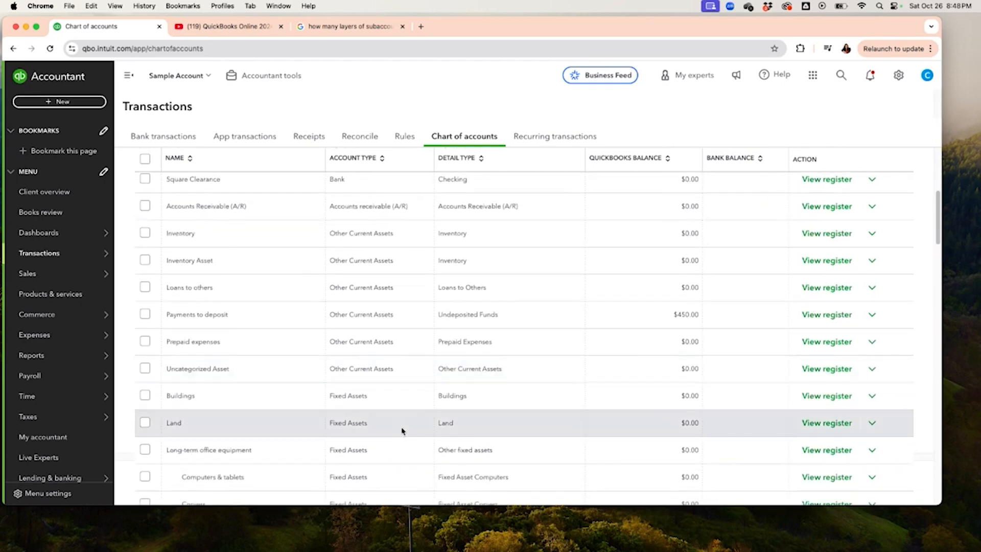
scroll(402, 431, up, 2)
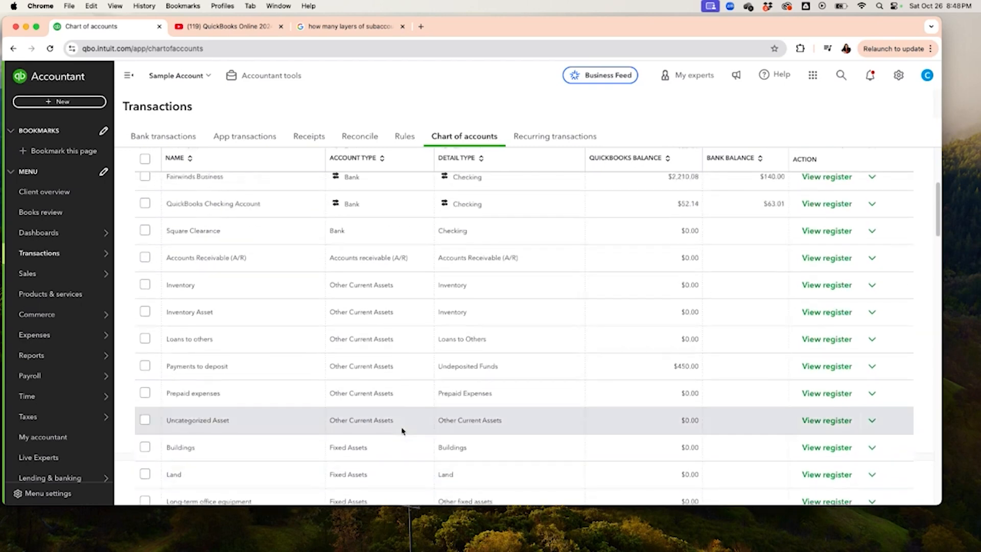
scroll(402, 431, down, 2)
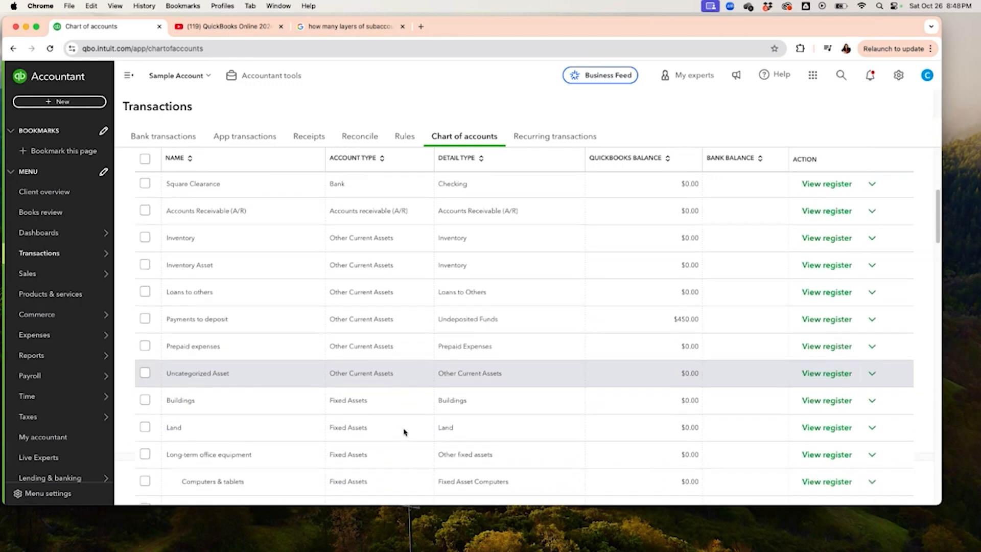
scroll(404, 432, up, 10)
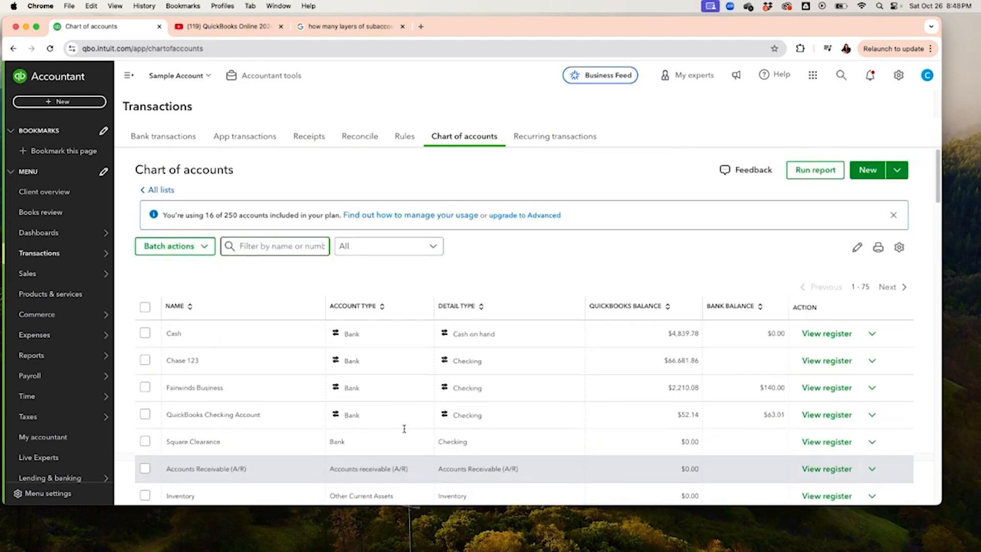
Step: Check which actions are available for the Cash account without applying any of them
click(875, 334)
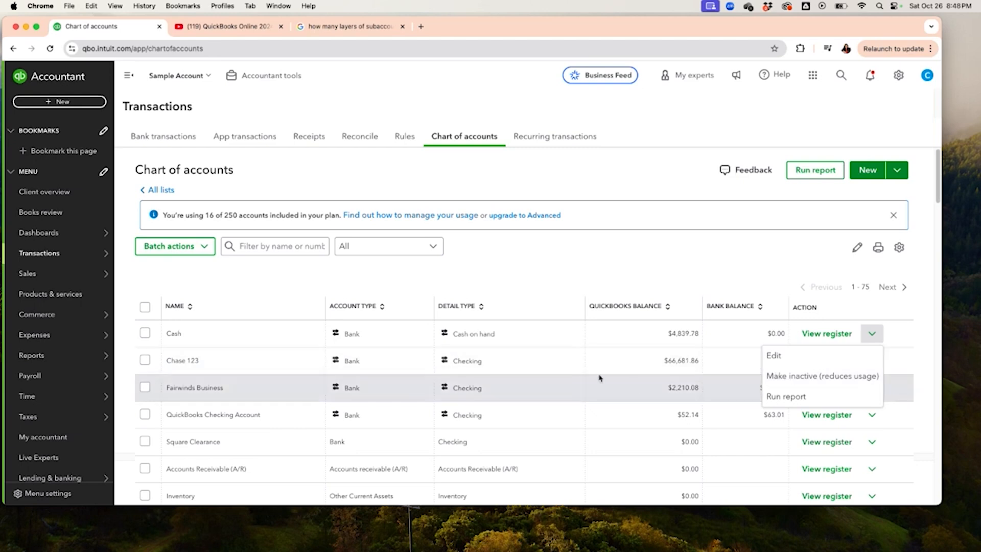
click(624, 261)
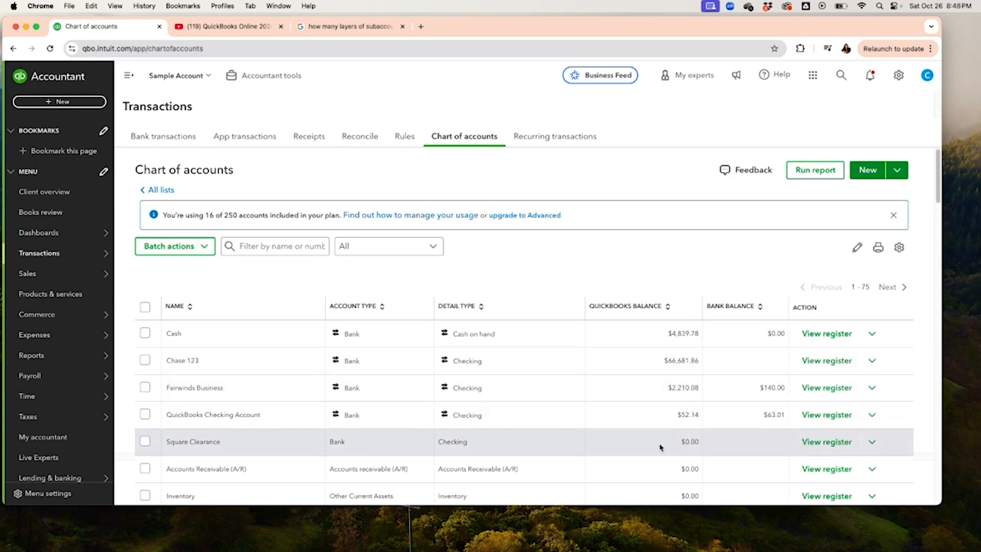
scroll(662, 447, down, 3)
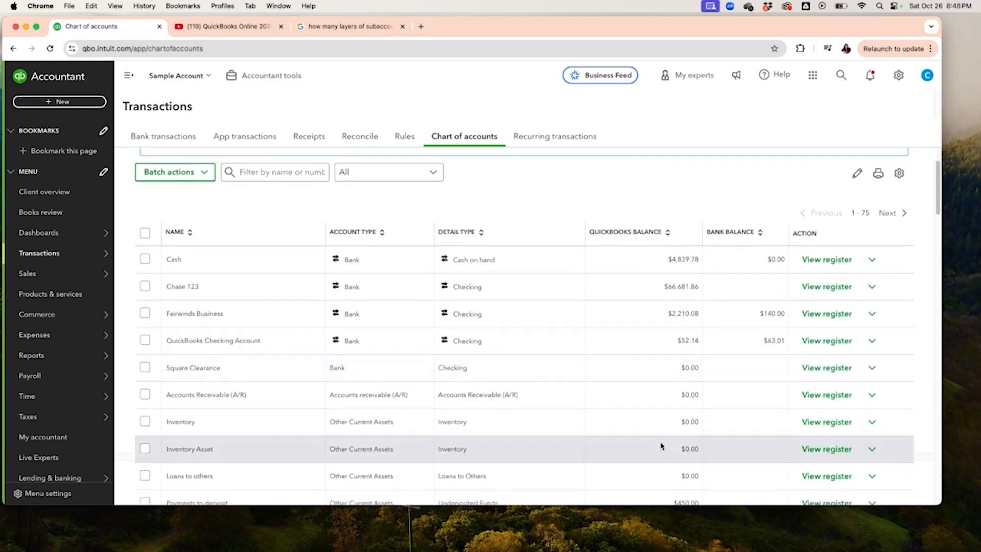
scroll(662, 446, up, 3)
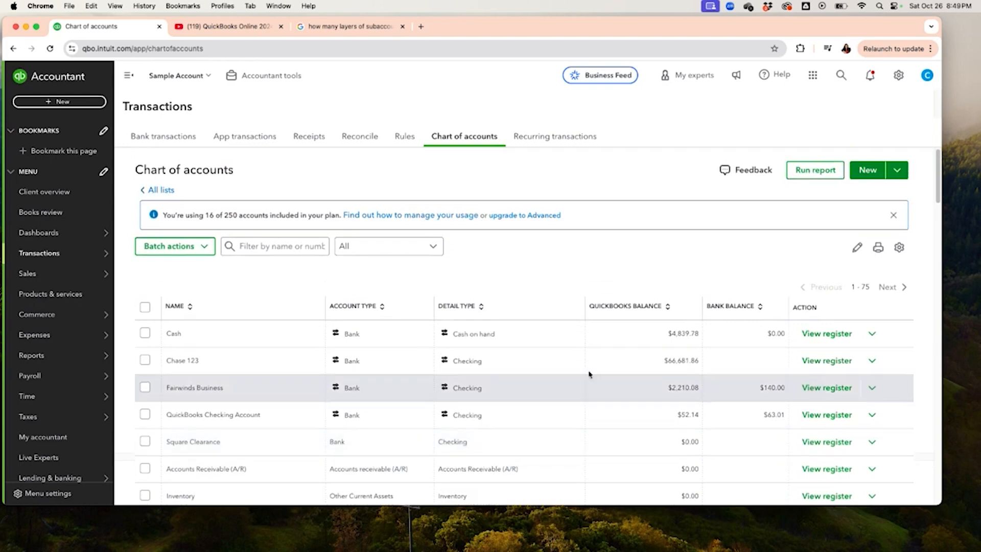
Step: Open the Evaluation Meeting service in Products & services, review its income account and purchasing options, and close it without saving
mouse_move(51, 330)
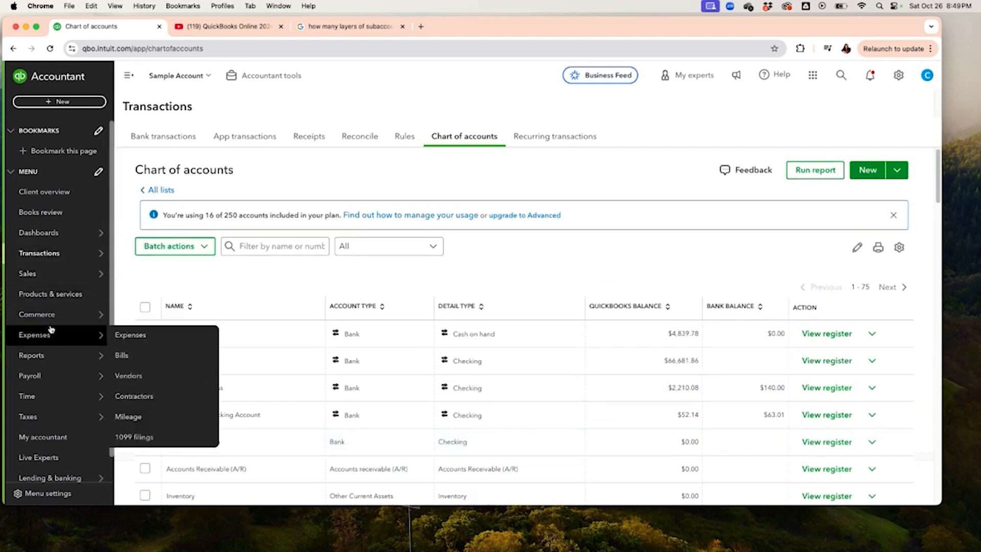
click(75, 298)
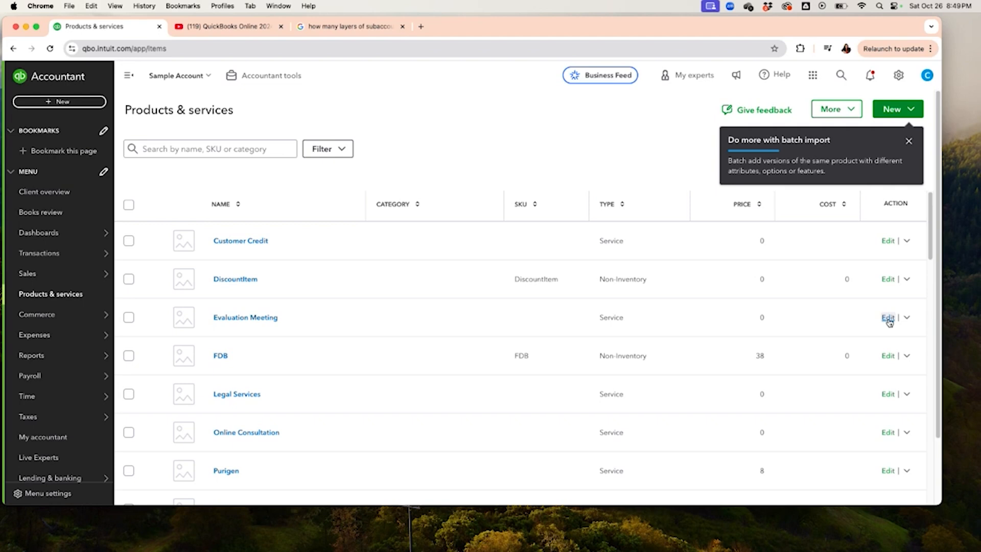
click(889, 320)
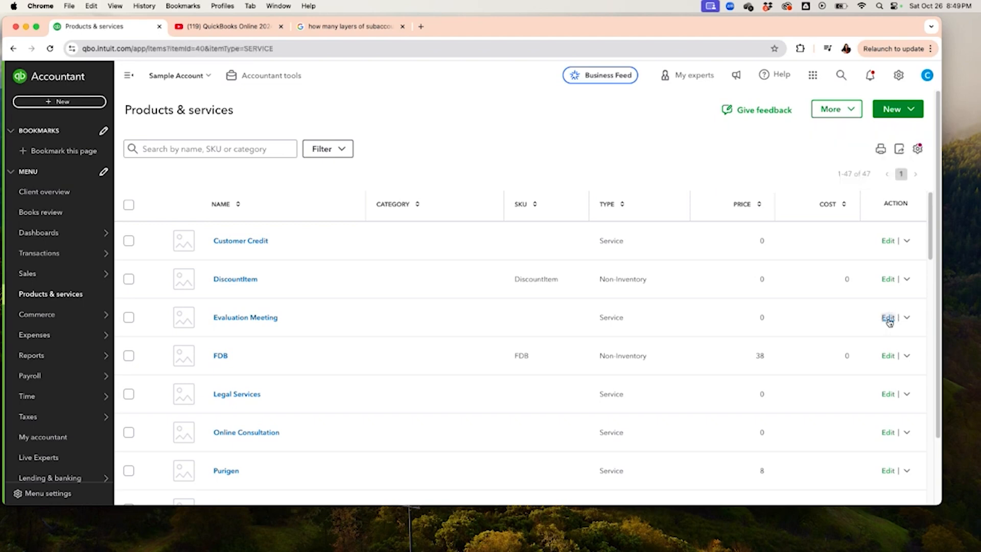
text(Sales)
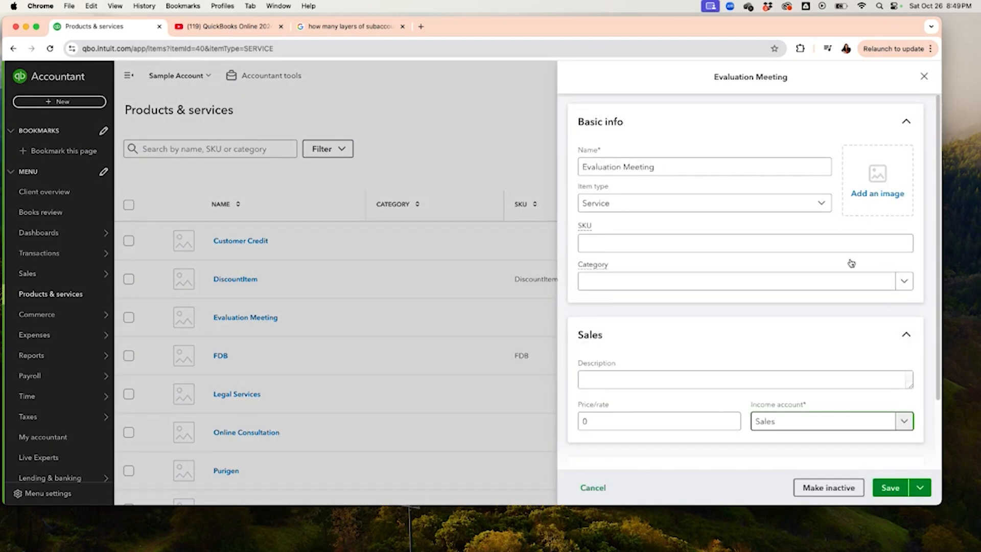
scroll(812, 427, down, 1)
scroll(812, 427, down, 1)
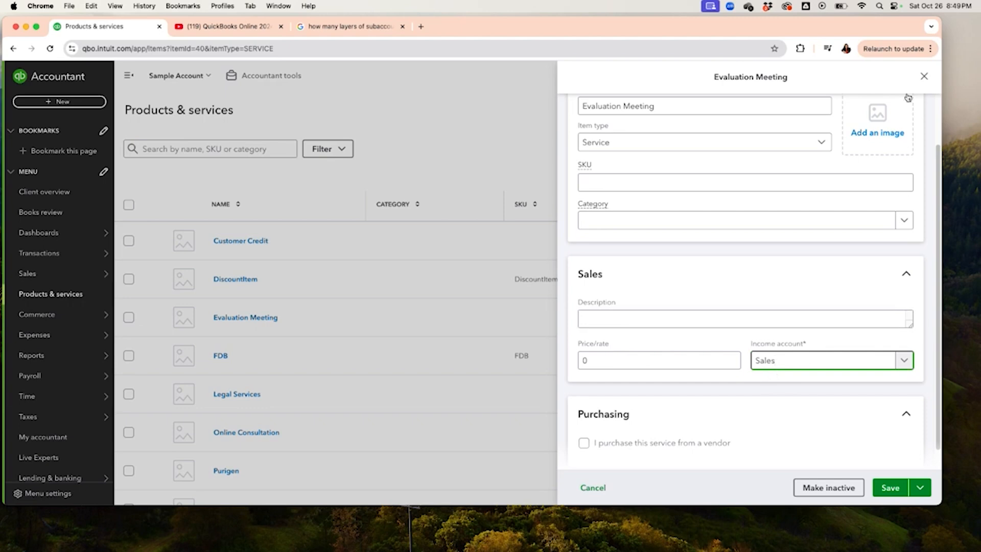
click(924, 77)
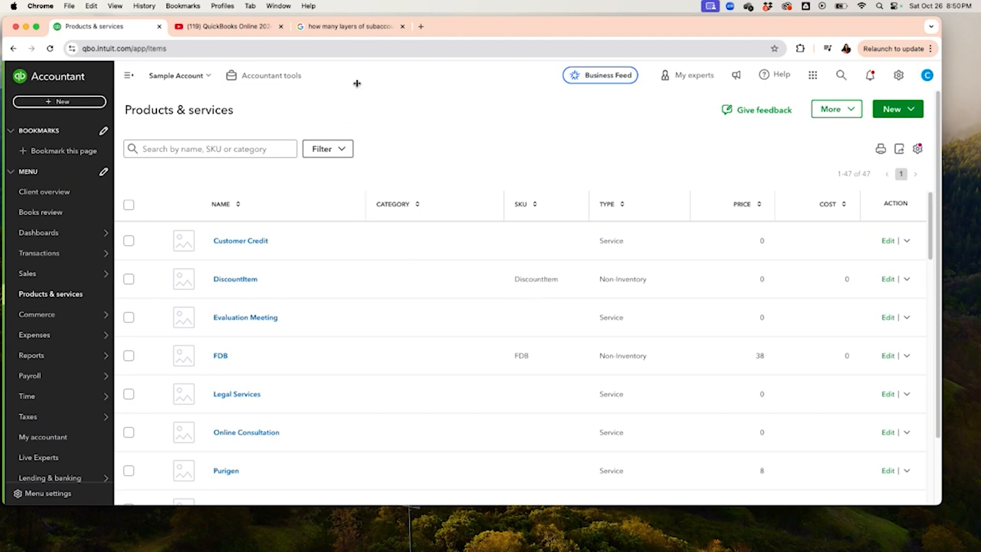
Step: Go back from Products & services to the chart of accounts
mouse_move(54, 420)
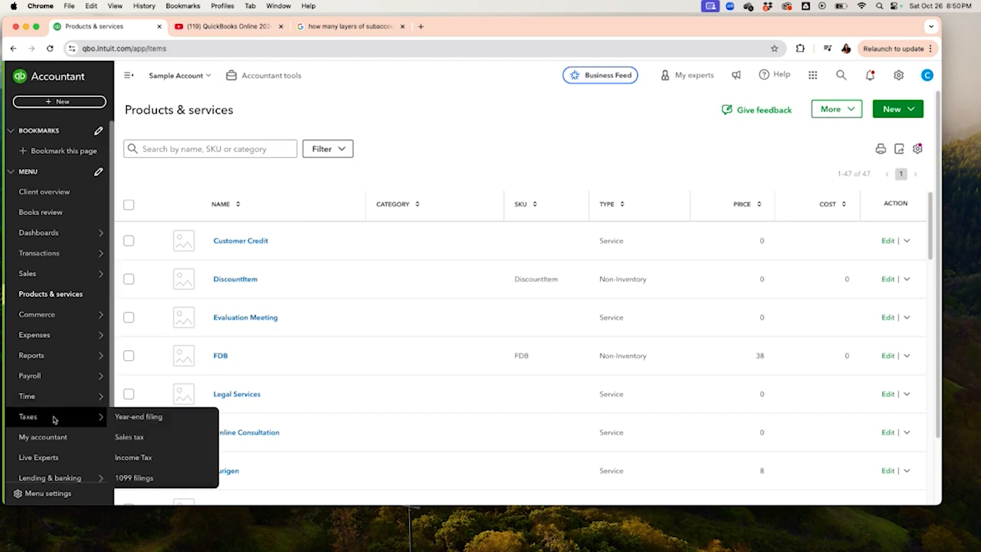
mouse_move(77, 253)
click(139, 356)
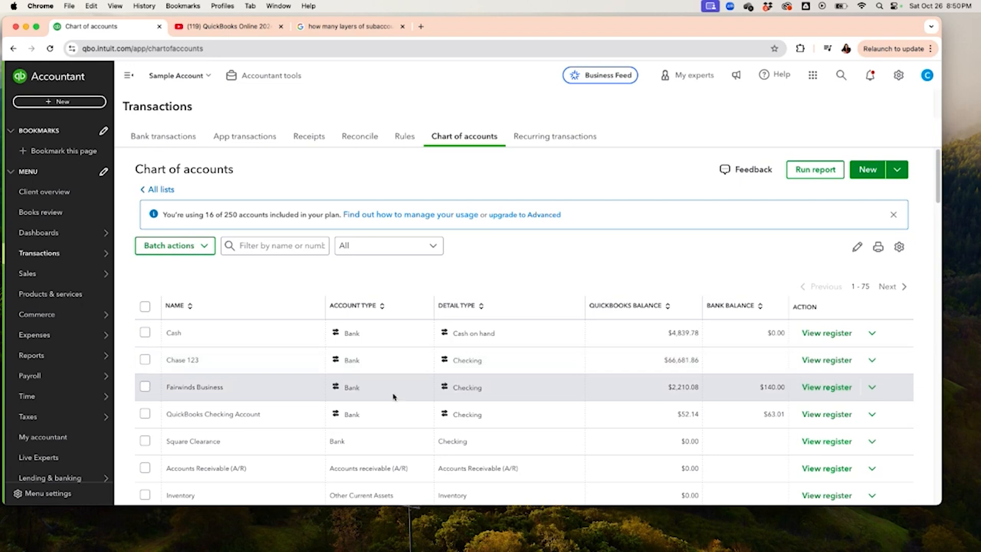
Step: Examine the account types and detail types of the fixed asset, credit card, liability, equity and income accounts
scroll(393, 397, down, 10)
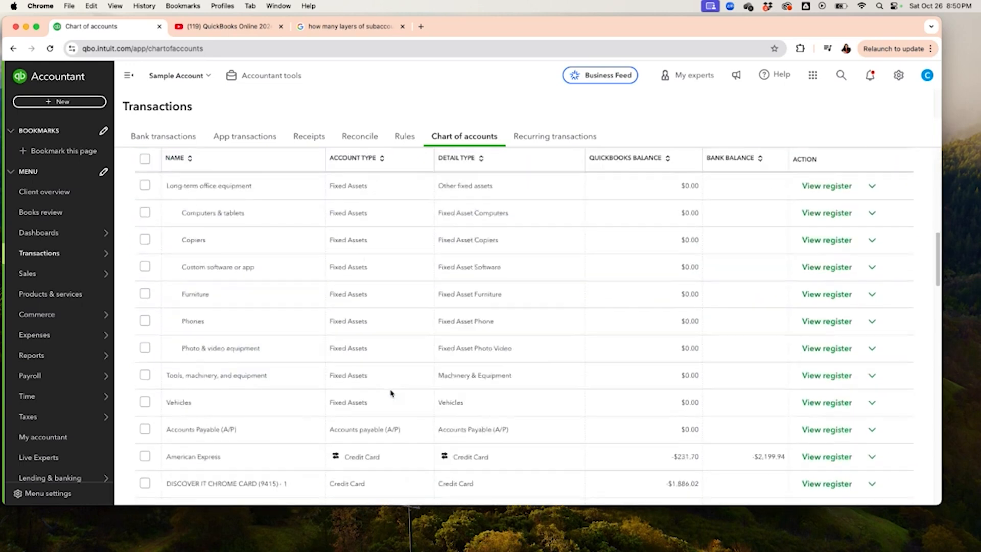
scroll(392, 392, down, 5)
scroll(392, 391, down, 6)
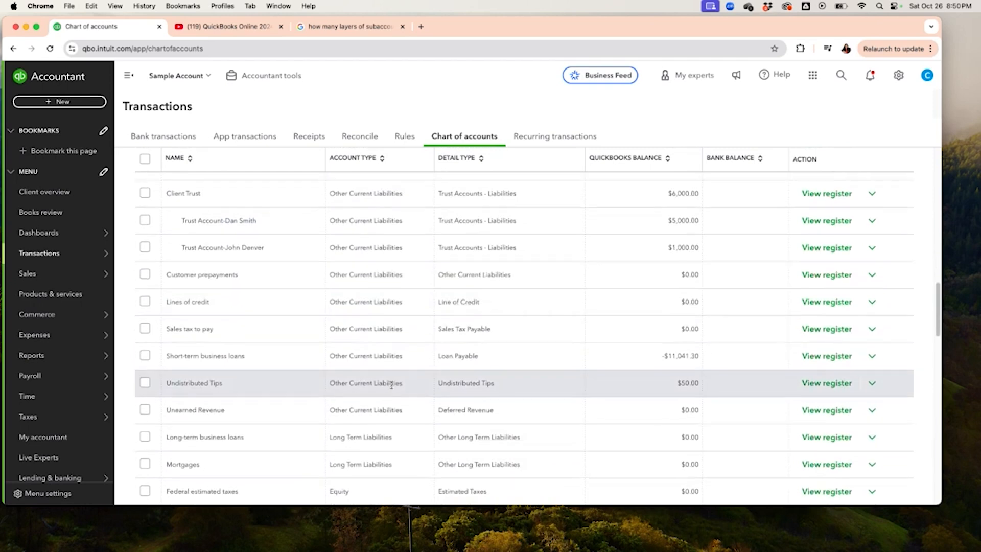
scroll(393, 387, down, 6)
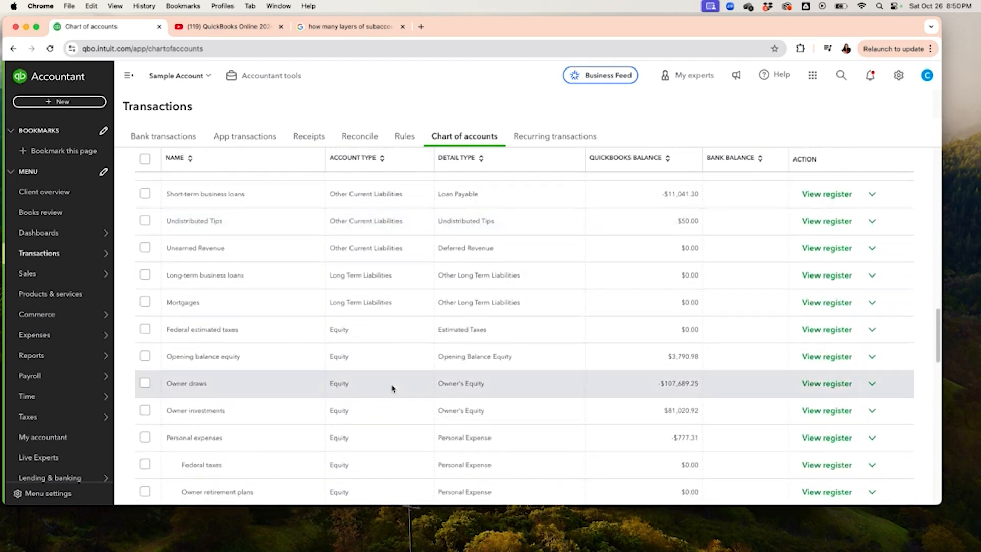
scroll(392, 389, up, 2)
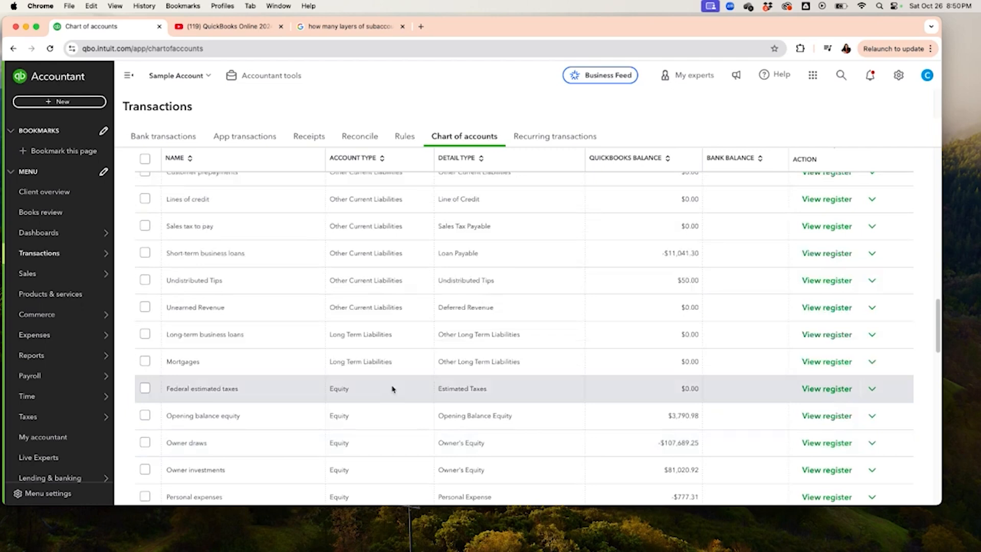
scroll(392, 390, up, 7)
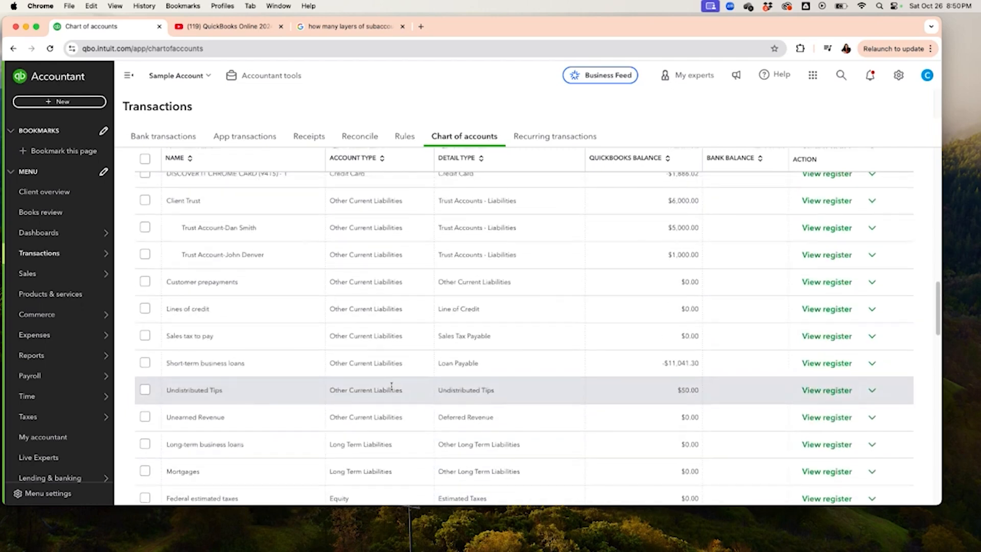
scroll(392, 390, up, 5)
scroll(392, 390, up, 2)
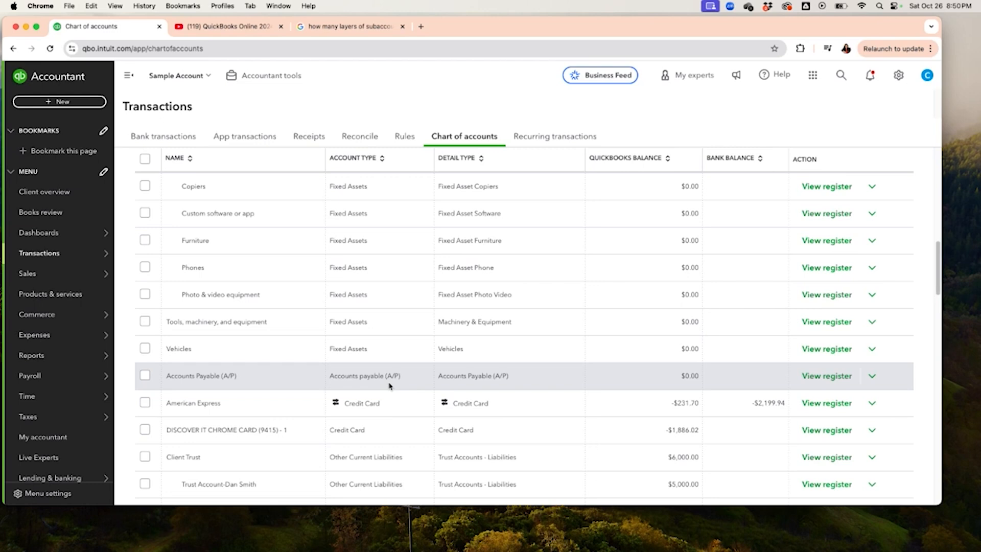
scroll(389, 386, down, 4)
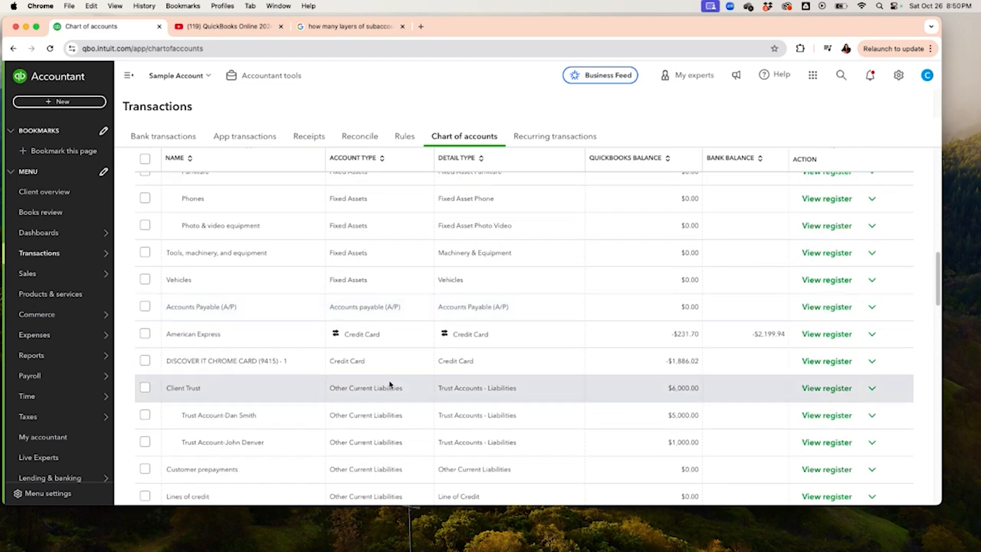
scroll(389, 385, down, 6)
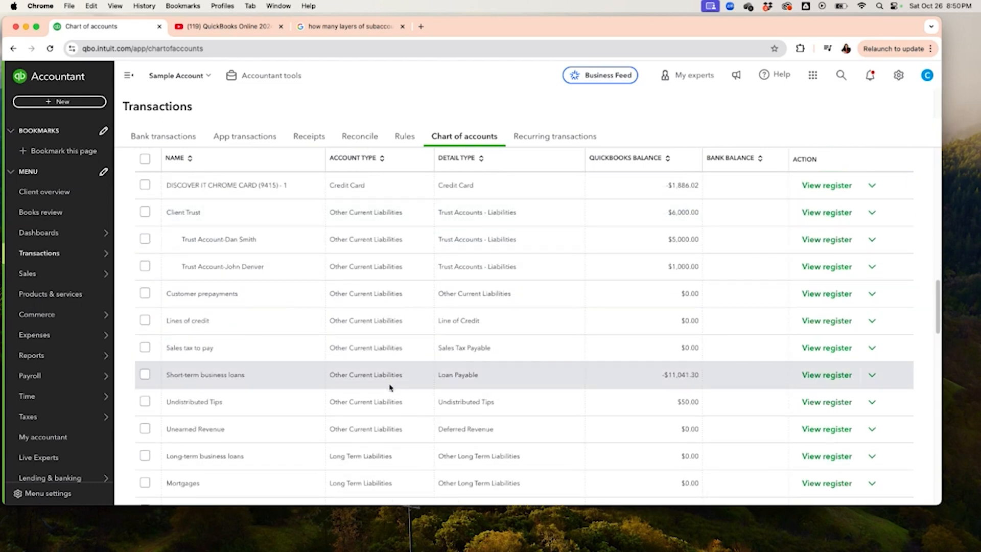
scroll(390, 387, down, 7)
scroll(390, 387, down, 9)
scroll(390, 385, down, 3)
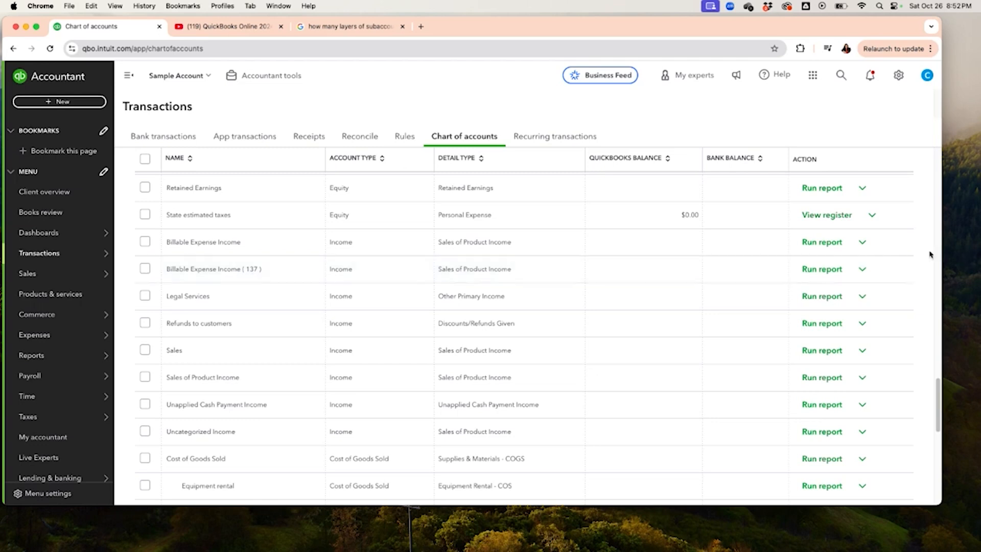
Step: Edit the Billable Expense Income ( 137 ) account and change its name to Billable Expense Income
click(862, 269)
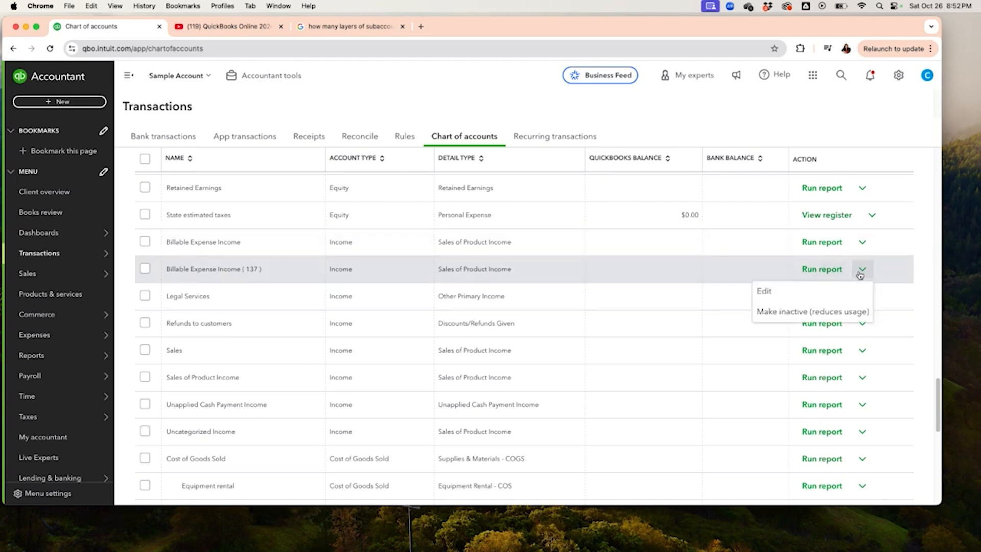
click(762, 293)
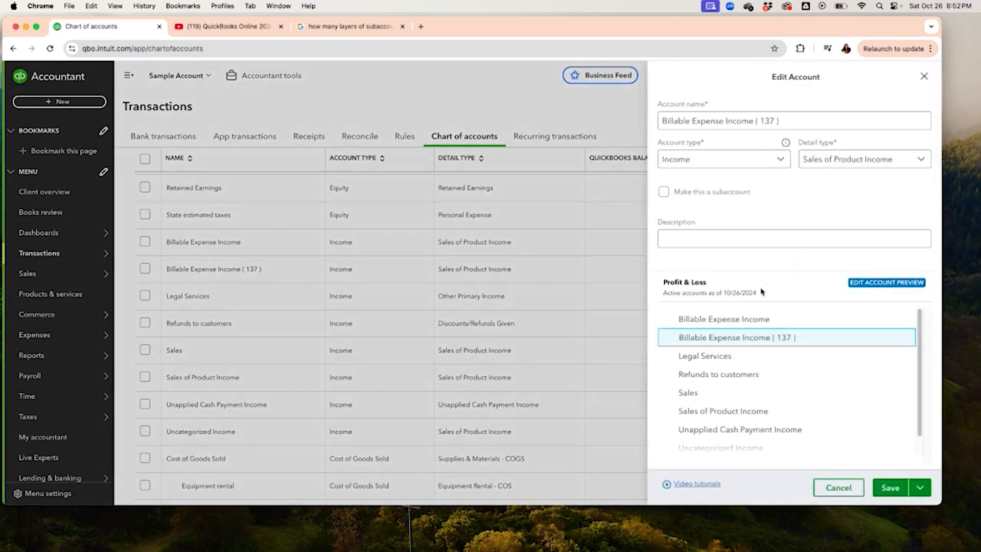
click(790, 120)
key(BackSpace)
key(BackSpace)
key(BackSpace)
key(BackSpace)
key(BackSpace)
key(BackSpace)
key(BackSpace)
key(BackSpace)
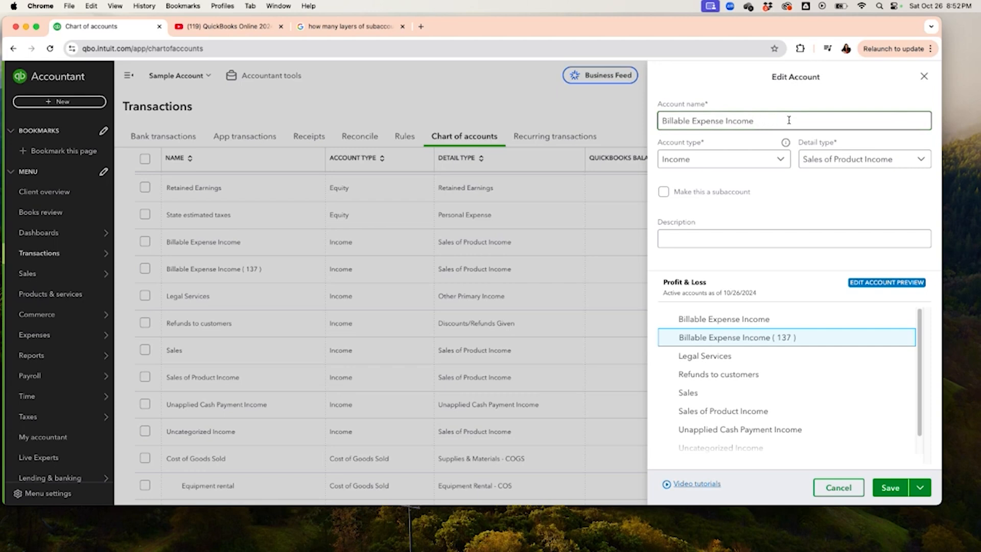
Step: Merge the renamed account into the existing Billable Expense Income account and save it
click(889, 491)
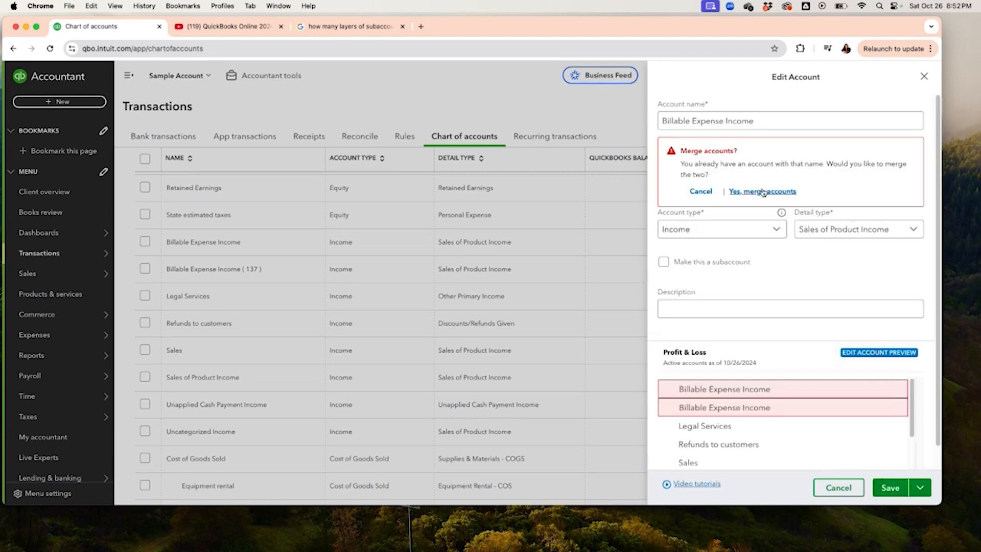
click(764, 191)
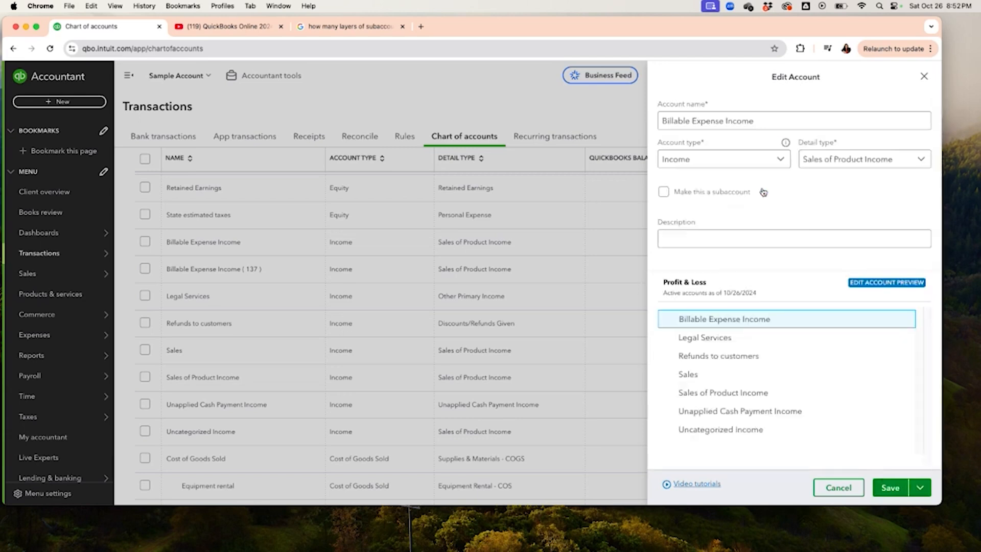
click(895, 493)
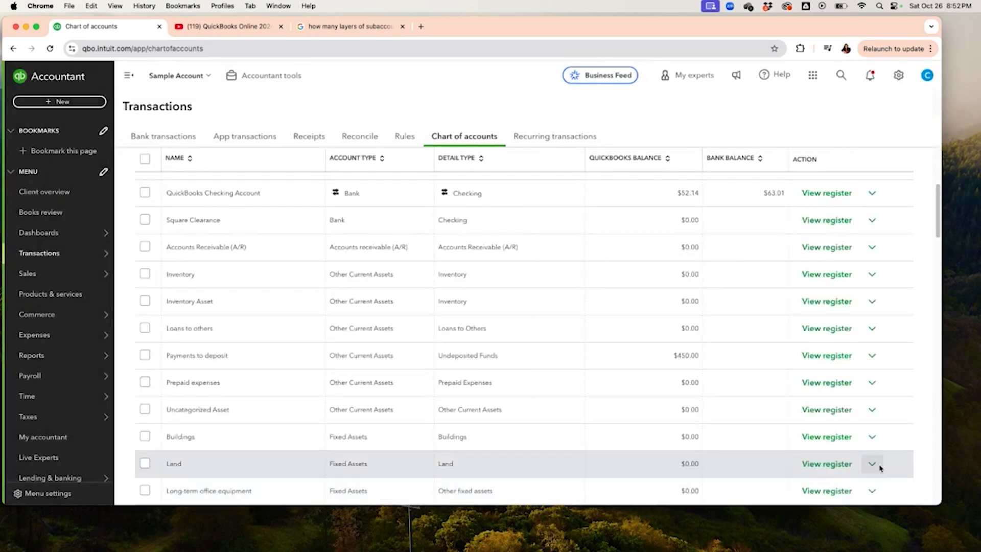
scroll(862, 373, up, 3)
scroll(862, 372, down, 8)
scroll(864, 373, up, 10)
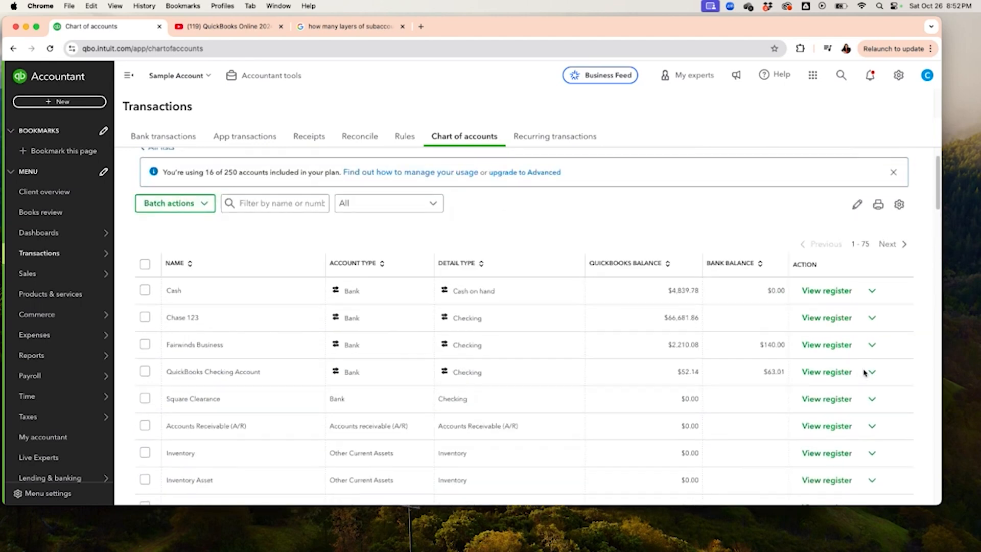
scroll(864, 373, down, 2)
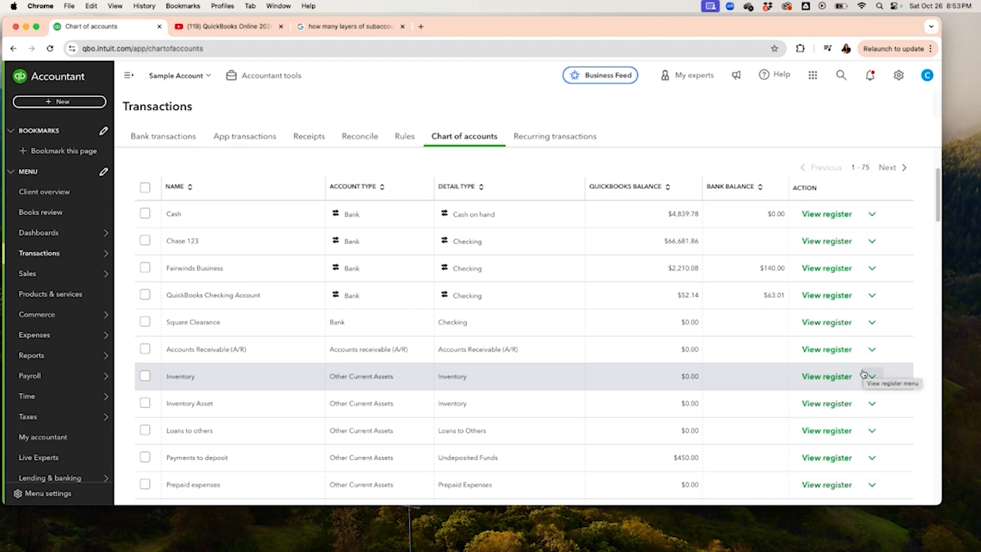
scroll(869, 370, up, 4)
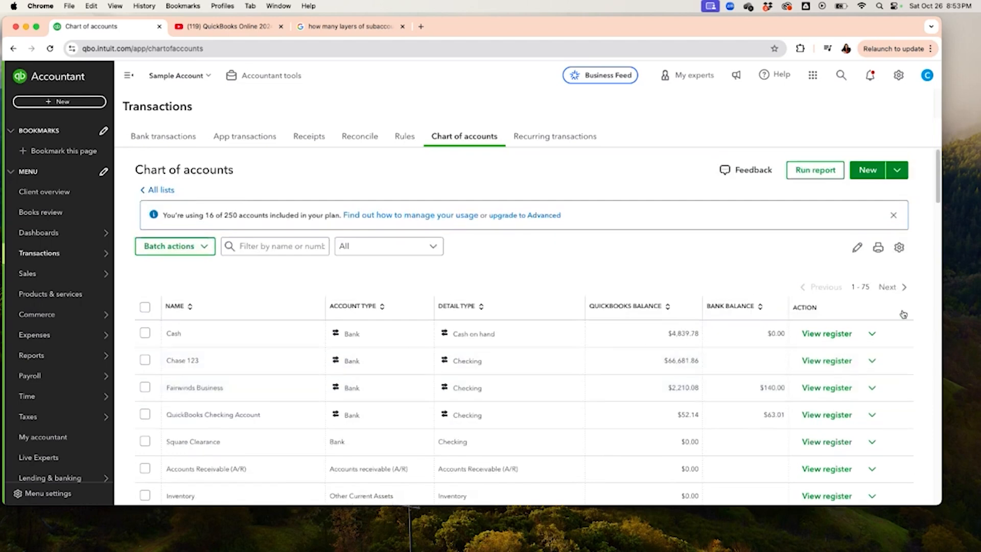
click(868, 171)
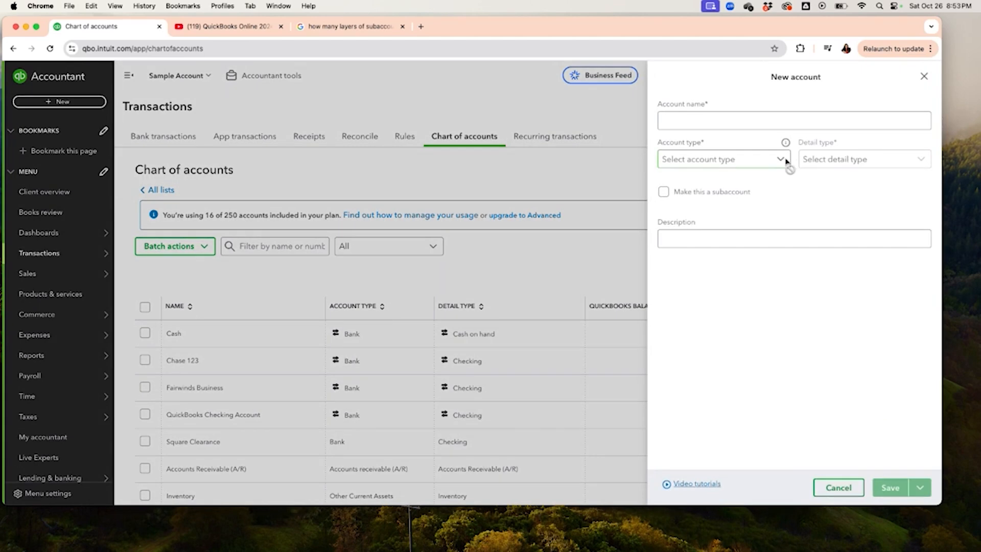
click(924, 76)
Step: Review the income accounts in the chart of accounts after the merge
scroll(581, 374, down, 5)
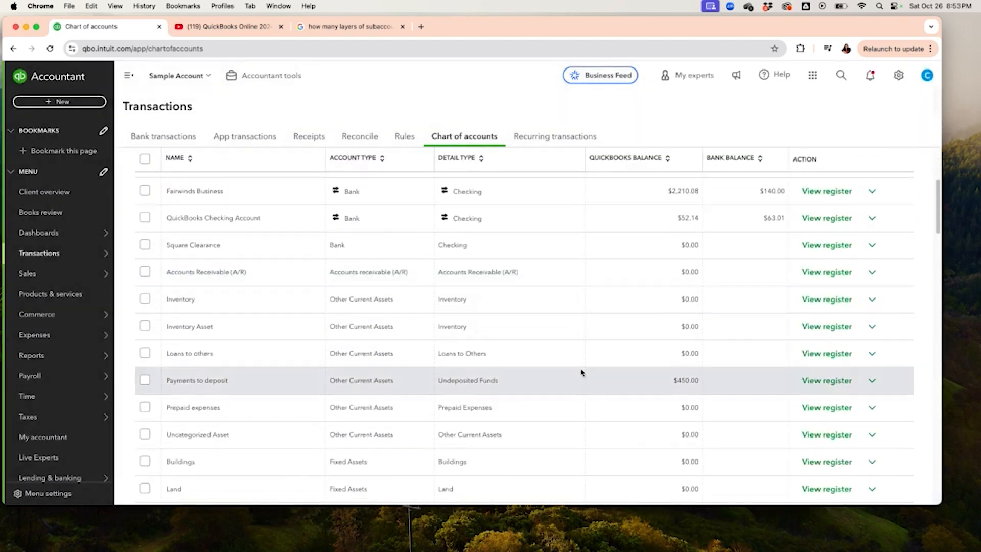
scroll(586, 372, down, 5)
scroll(585, 372, down, 15)
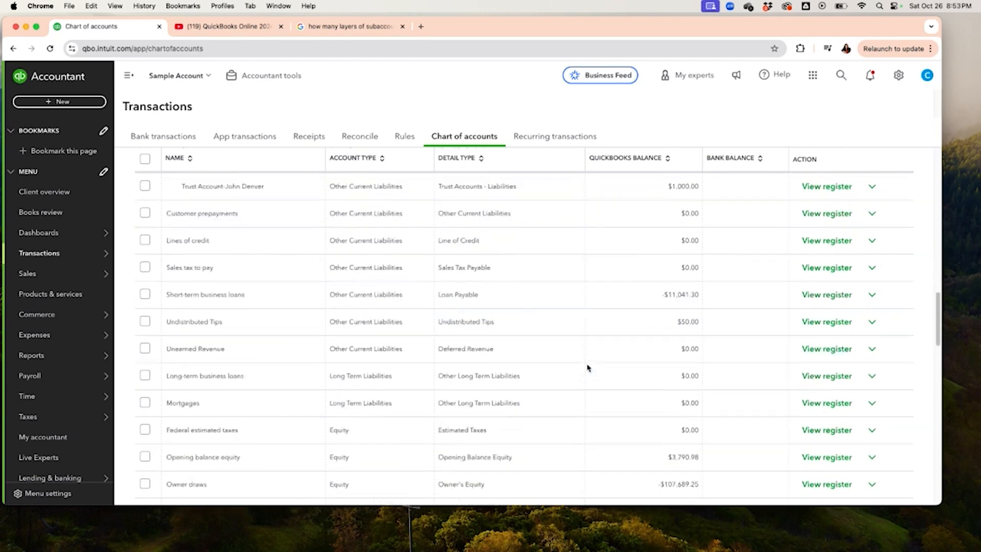
scroll(590, 365, down, 10)
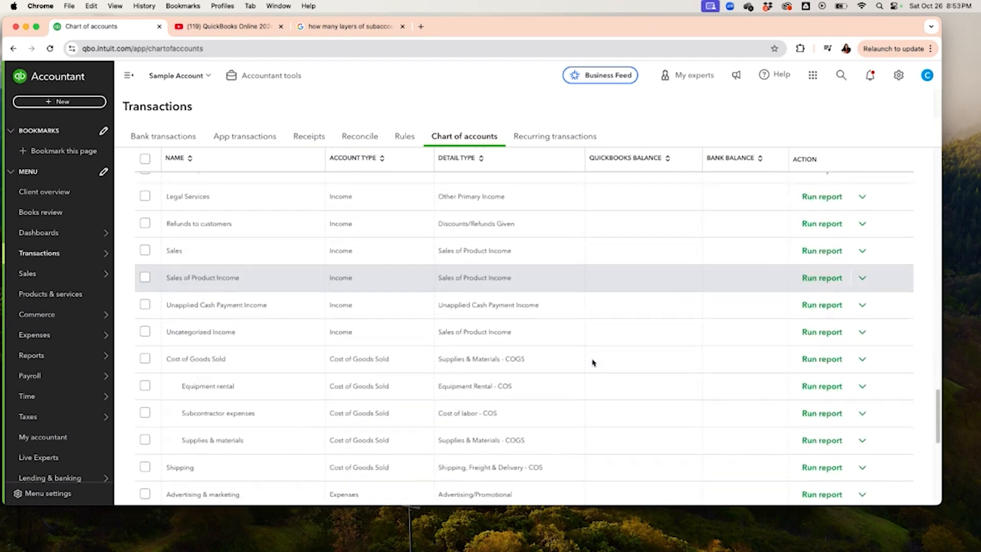
scroll(593, 362, up, 1)
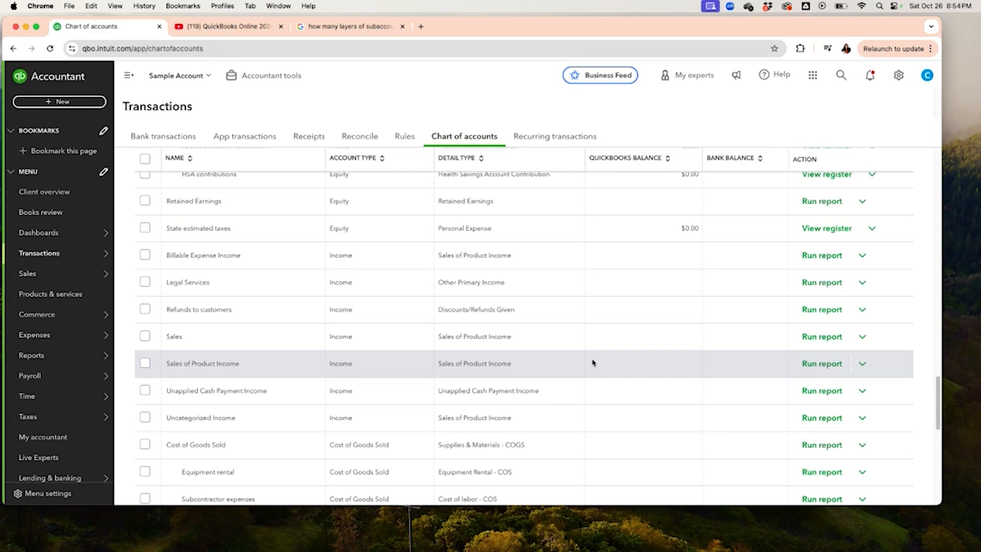
scroll(593, 362, up, 20)
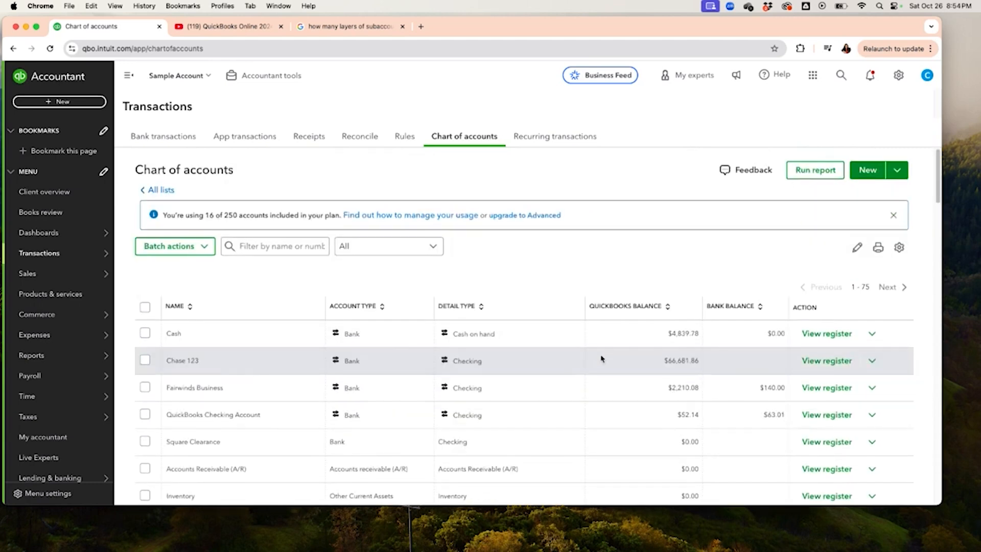
Step: Start a new account with account type Income and detail type Service/Fee Income
click(877, 171)
click(769, 164)
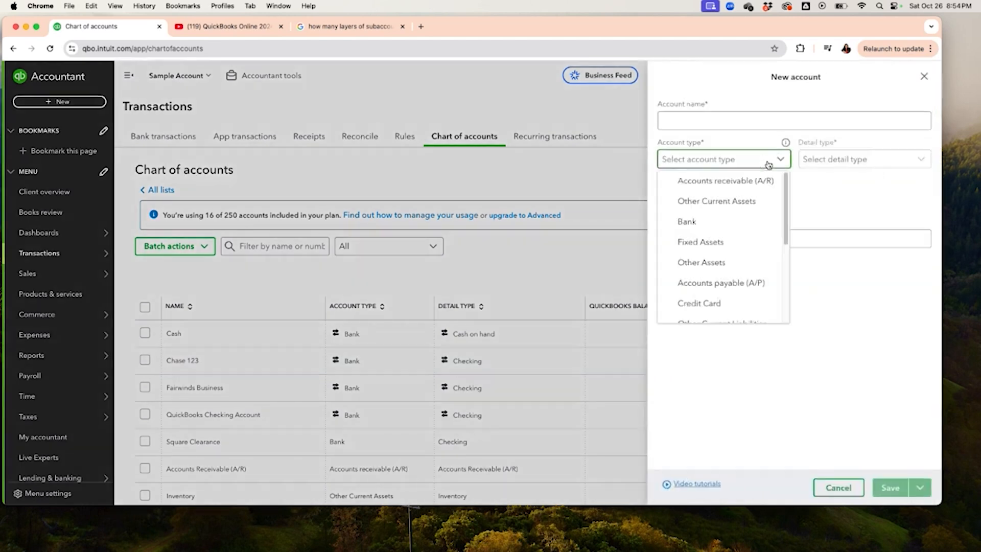
scroll(744, 276, down, 3)
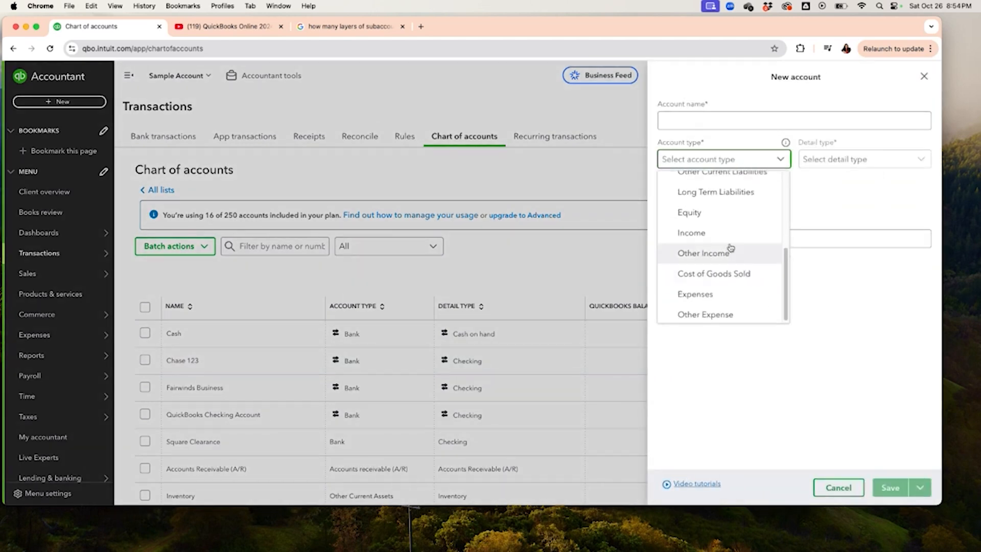
click(729, 231)
click(913, 166)
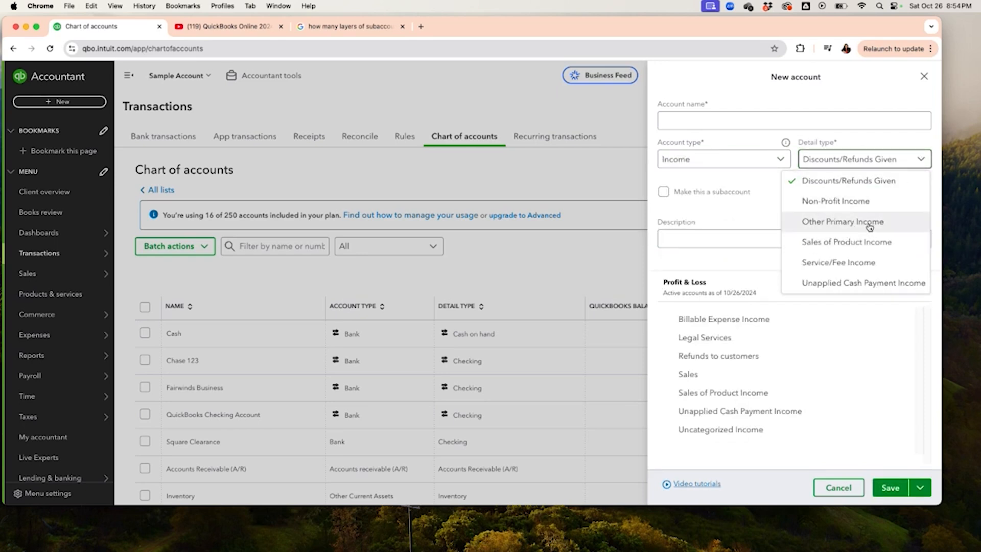
click(853, 264)
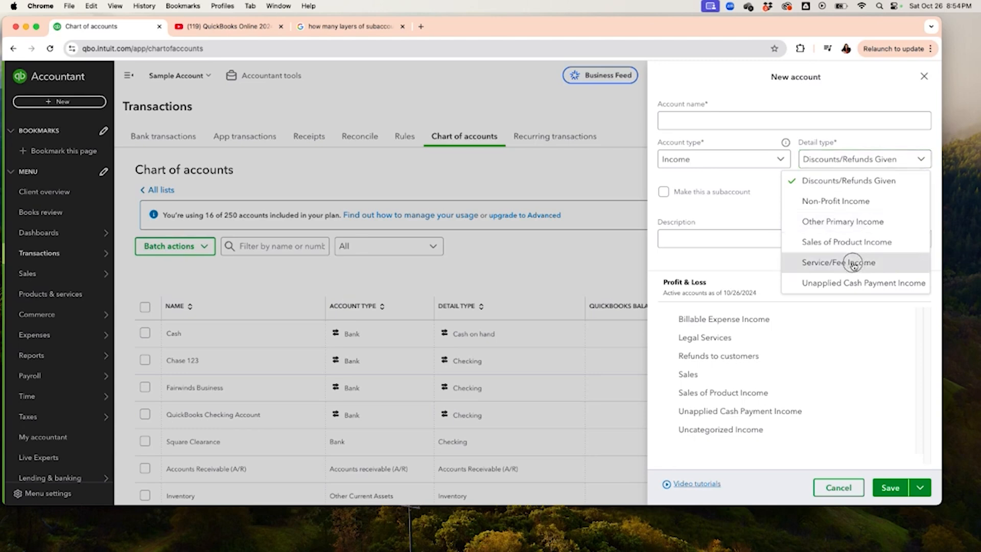
Step: Name the new account Criminal Consultation Income
click(710, 121)
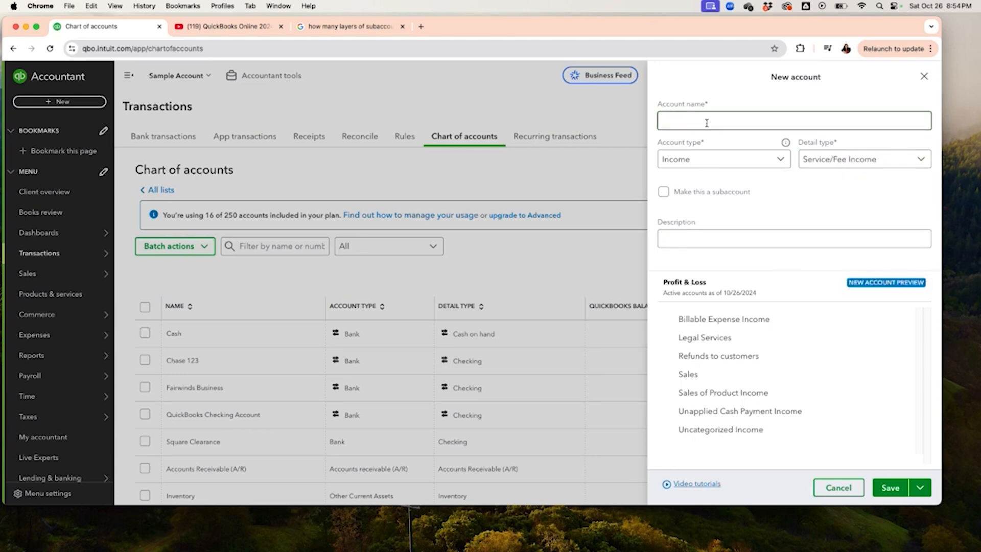
text(Legal)
key(BackSpace)
key(BackSpace)
key(BackSpace)
key(BackSpace)
key(BackSpace)
key(BackSpace)
text(Criminal Consultation Income)
Step: Make the new account a subaccount of Legal Services and save it
click(664, 192)
click(683, 229)
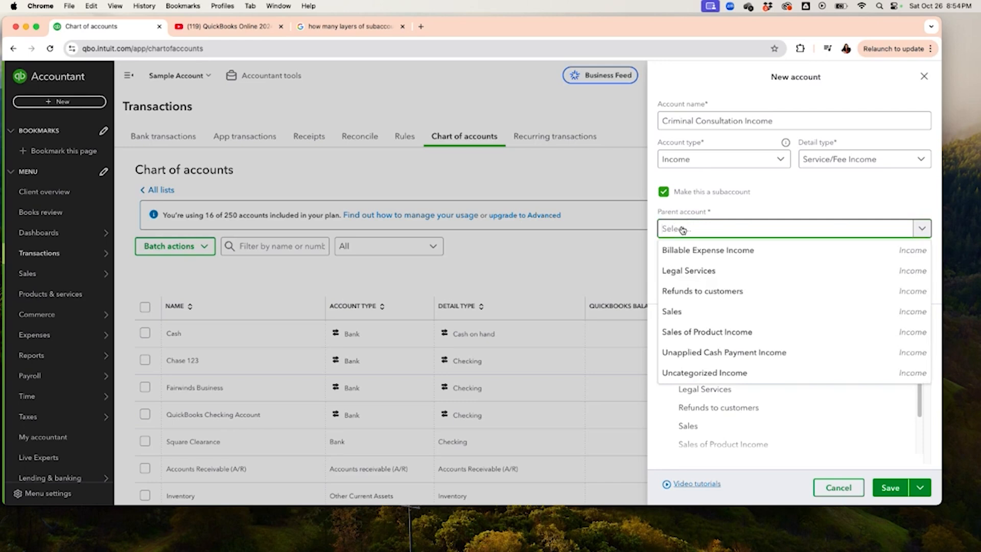
text(legal)
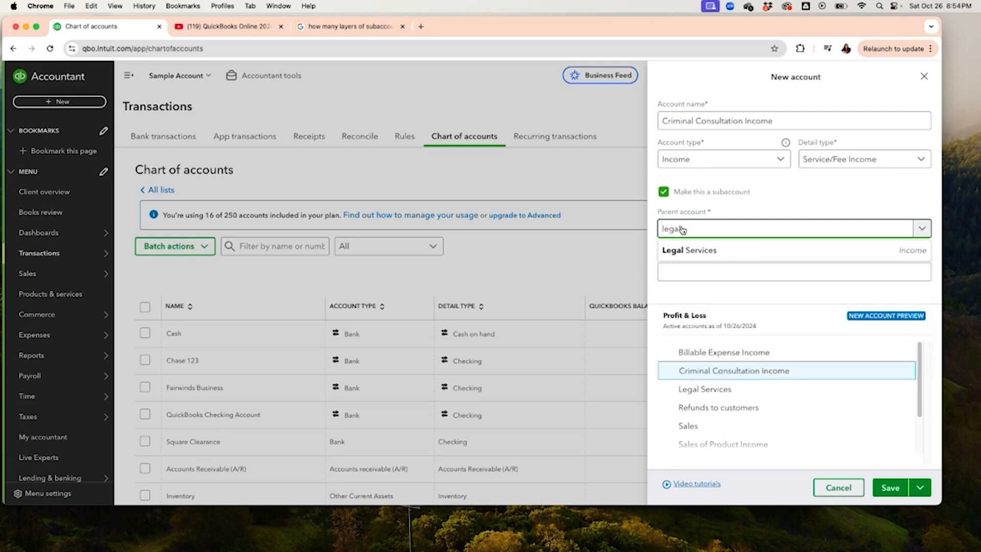
click(690, 250)
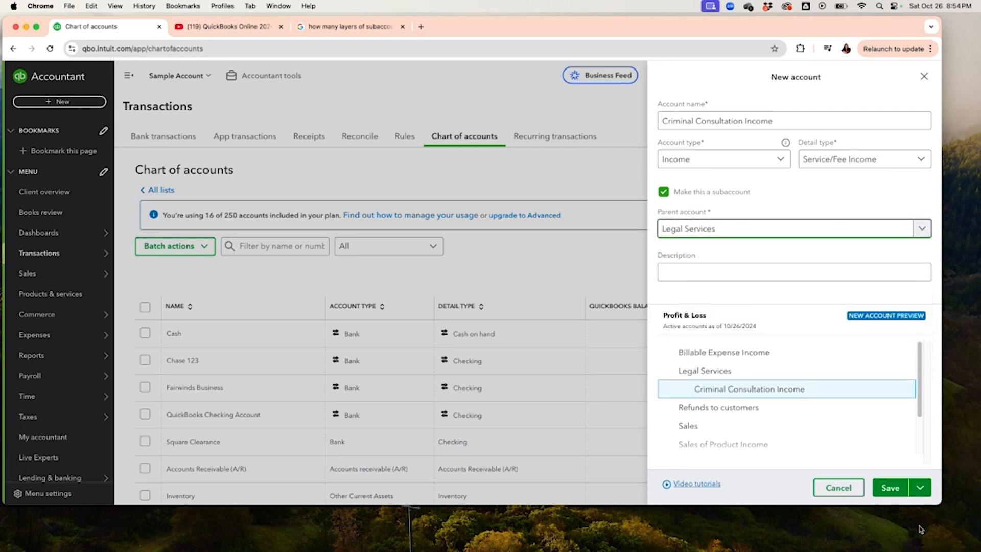
click(890, 488)
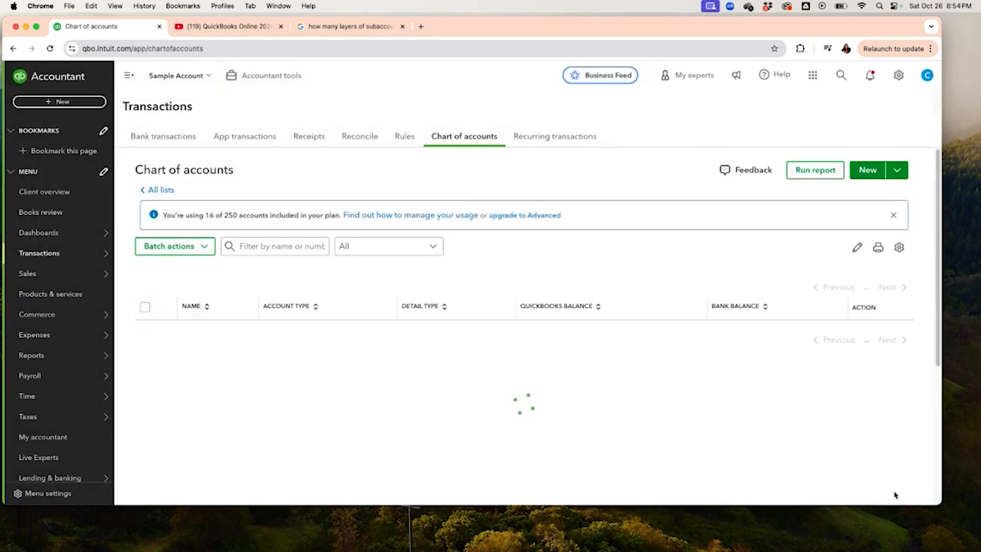
Step: Start a new account named Accidental Legal Income with account type Income and detail type Service/Fee Income
click(869, 175)
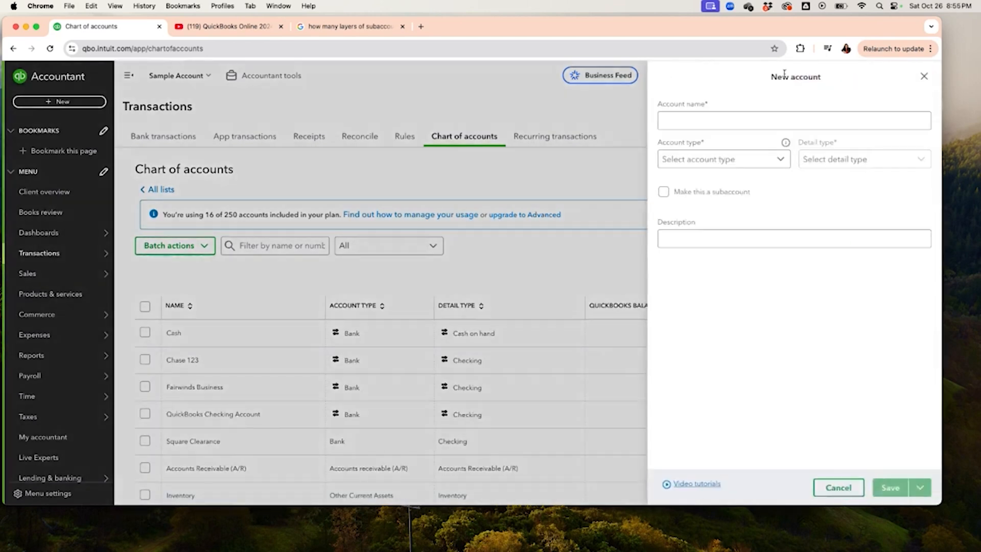
click(727, 162)
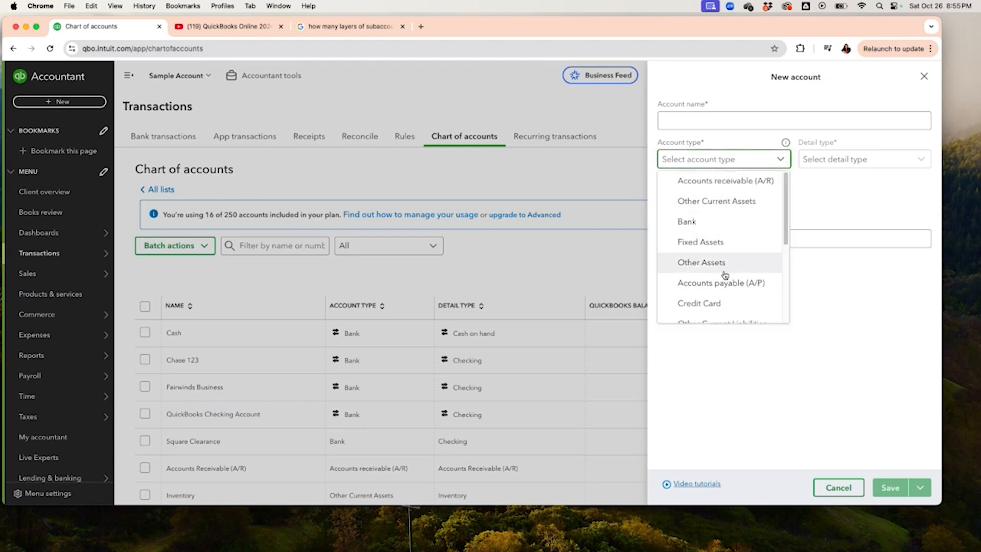
scroll(725, 274, down, 1)
scroll(725, 275, down, 4)
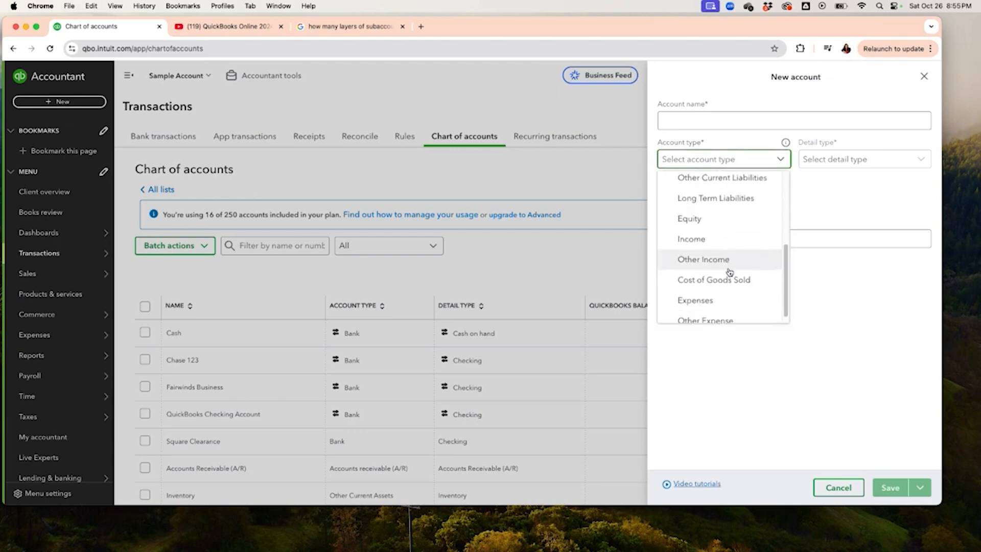
click(723, 238)
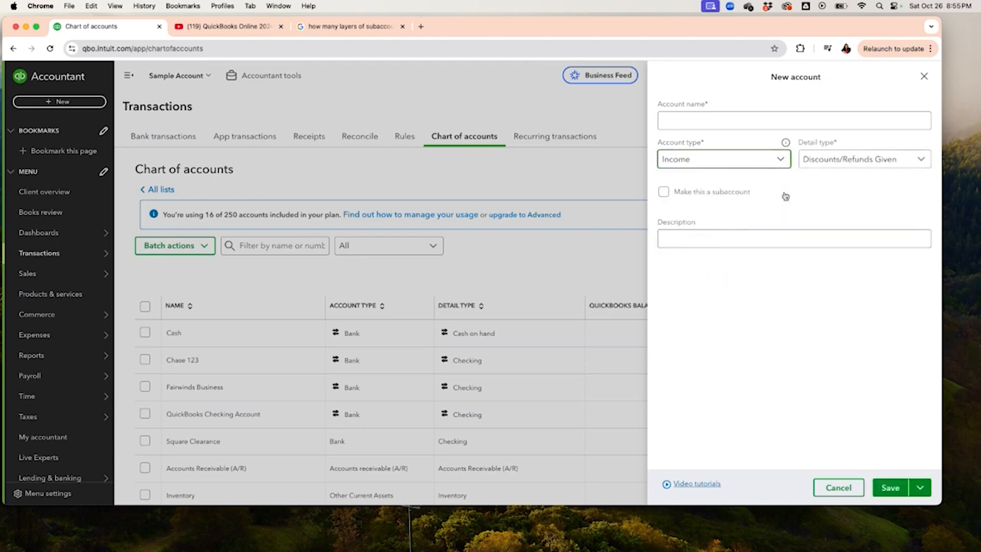
click(874, 160)
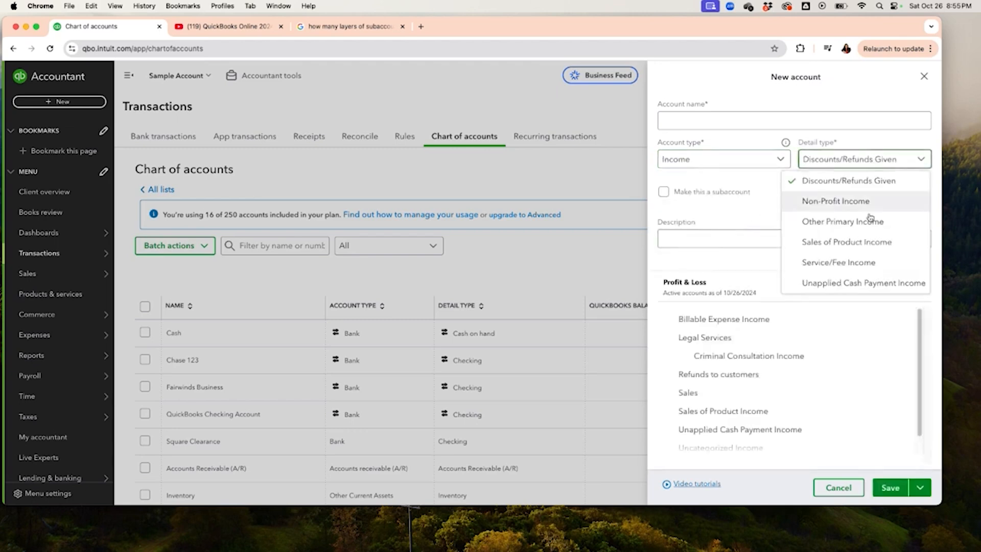
click(856, 259)
click(777, 127)
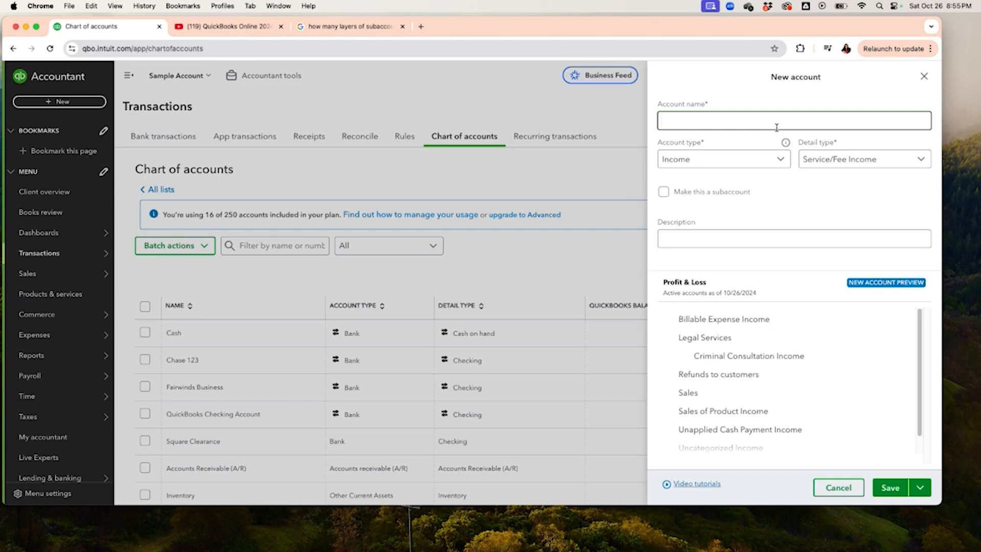
text(Accidental Legal Income)
Step: Make Accidental Legal Income a subaccount of Legal Services and save the account
click(663, 193)
click(702, 234)
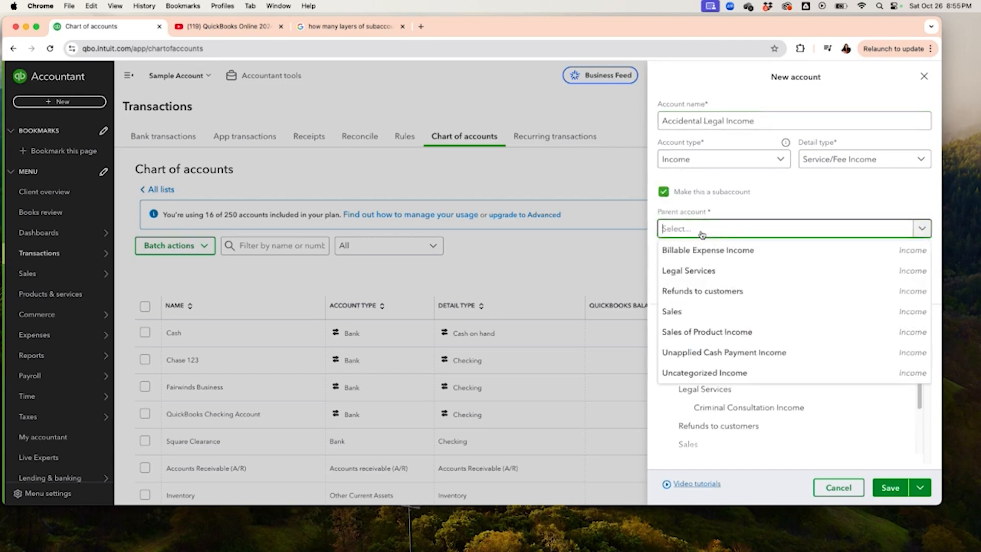
text(legal)
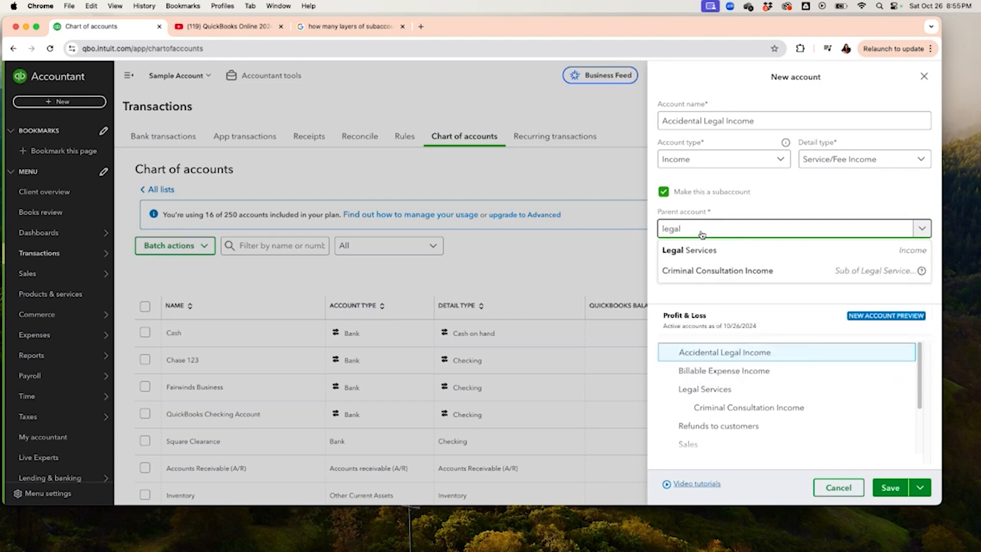
click(709, 250)
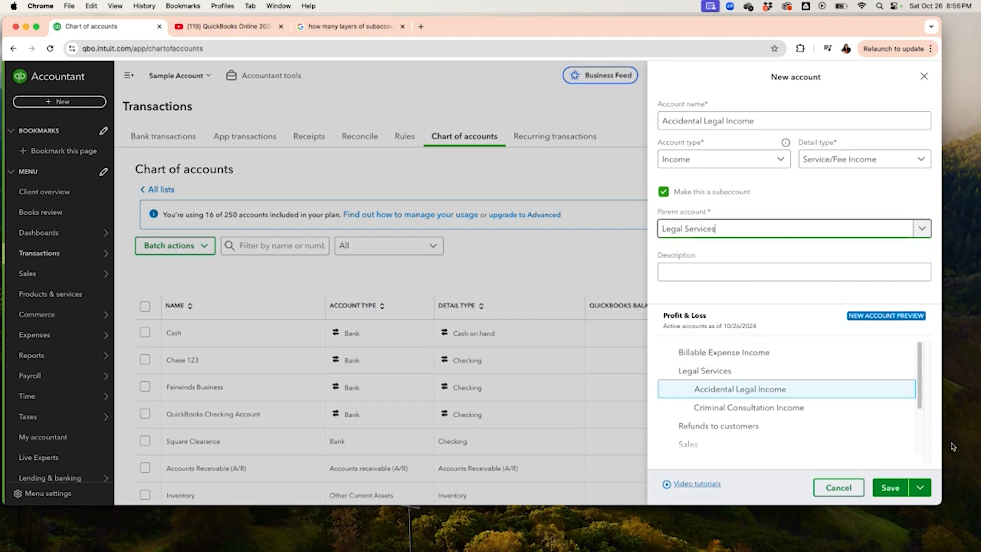
click(890, 488)
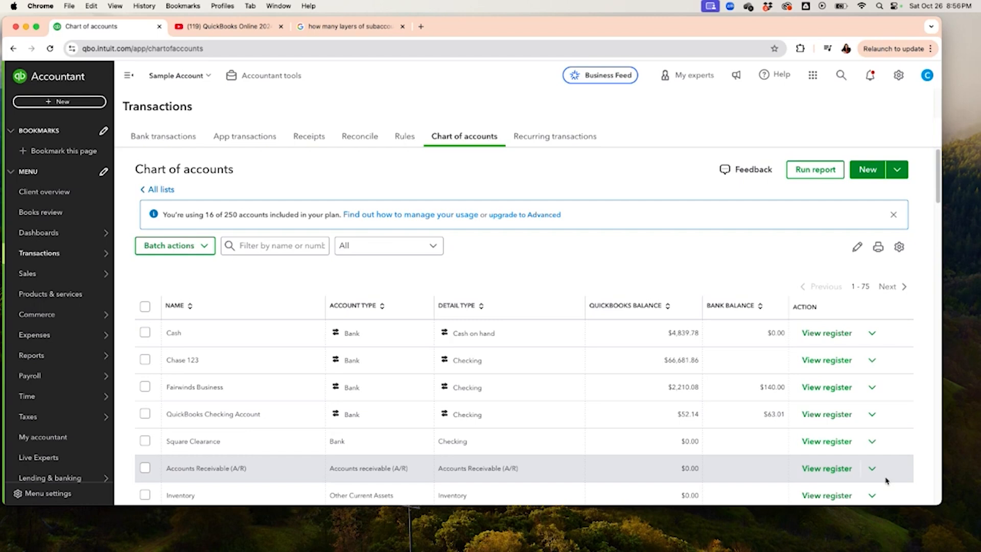
Step: Examine how the Long-term office equipment account and its subaccounts are arranged among the fixed assets
scroll(843, 386, down, 3)
scroll(828, 392, down, 10)
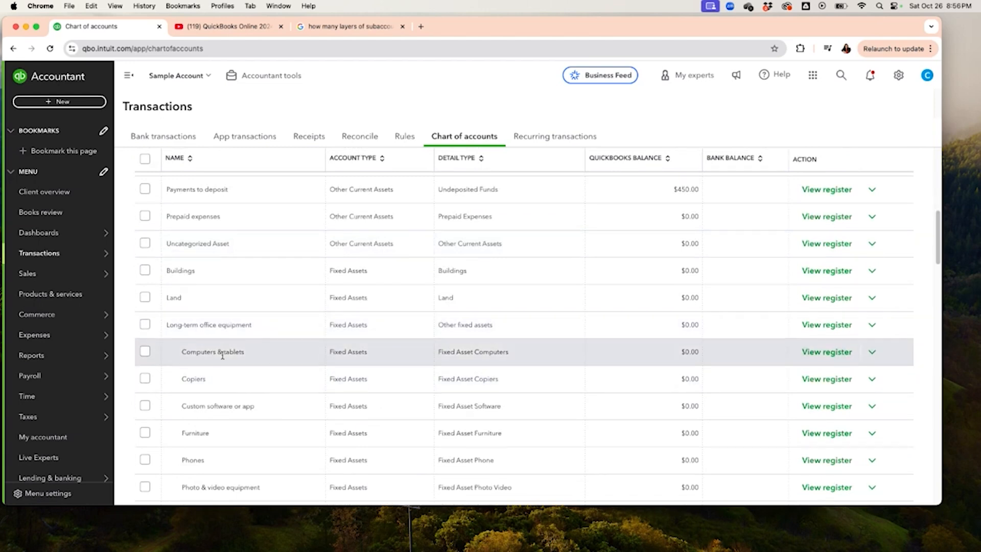
scroll(223, 409, down, 1)
scroll(223, 409, down, 1)
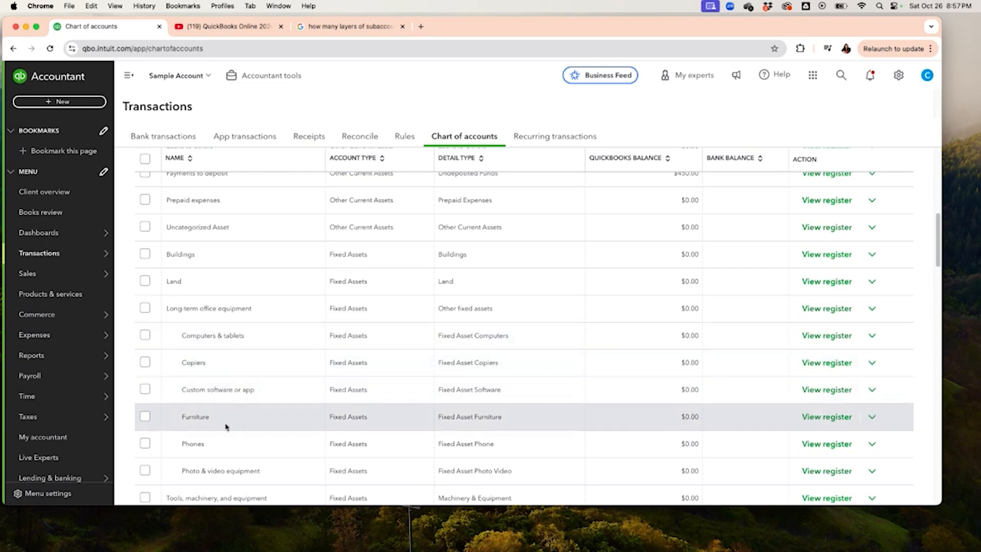
scroll(313, 420, up, 3)
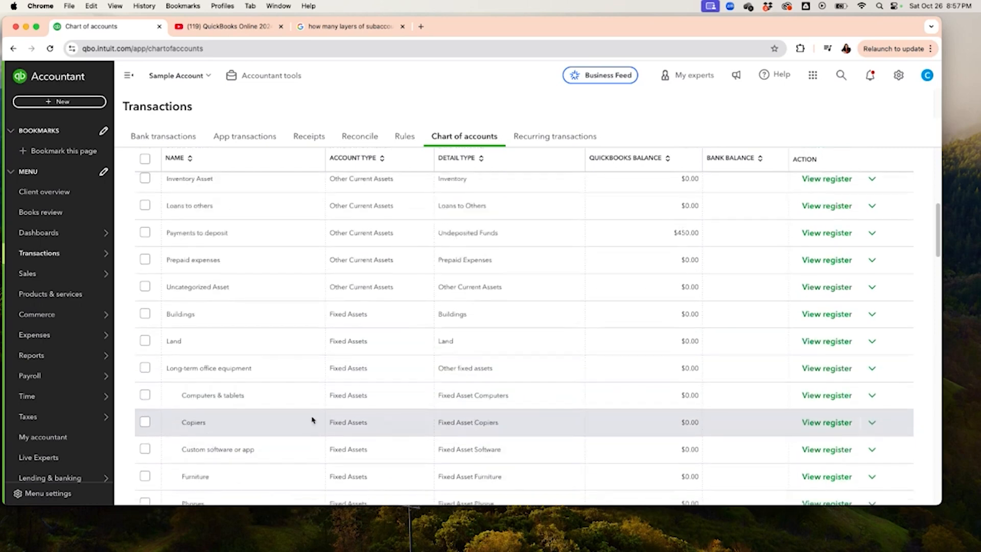
scroll(314, 420, down, 3)
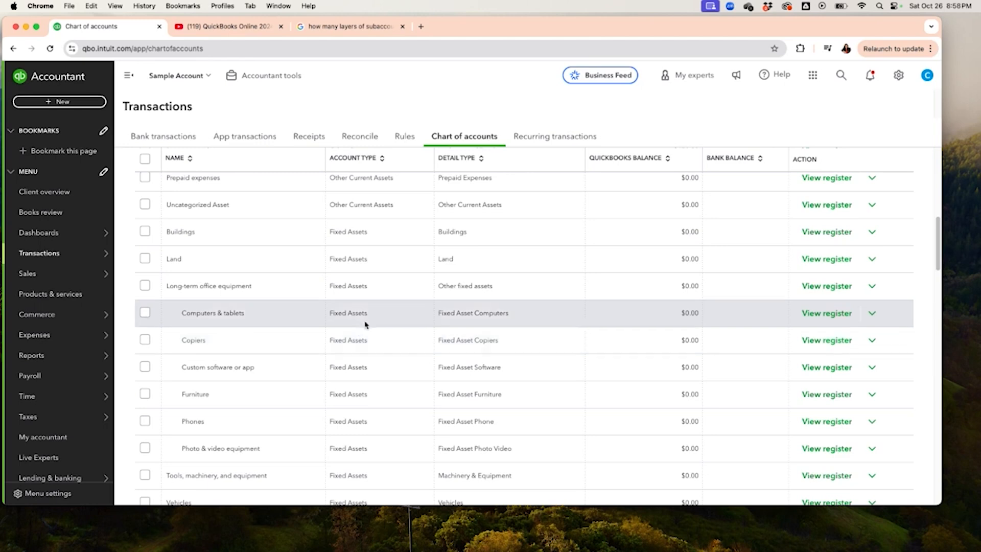
Step: Examine the liability and equity accounts in the chart of accounts, including Client Trust and its client subaccounts
scroll(363, 327, down, 6)
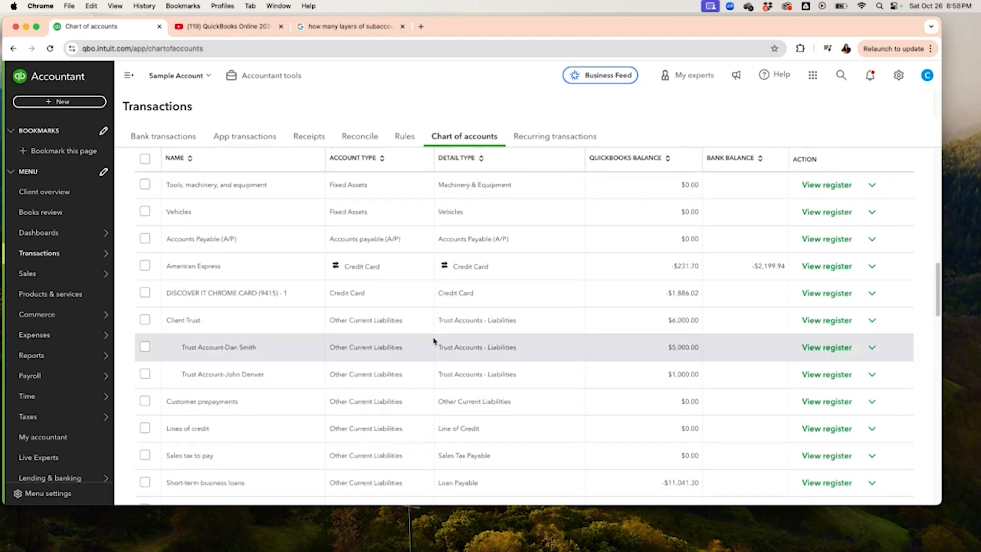
scroll(433, 341, down, 5)
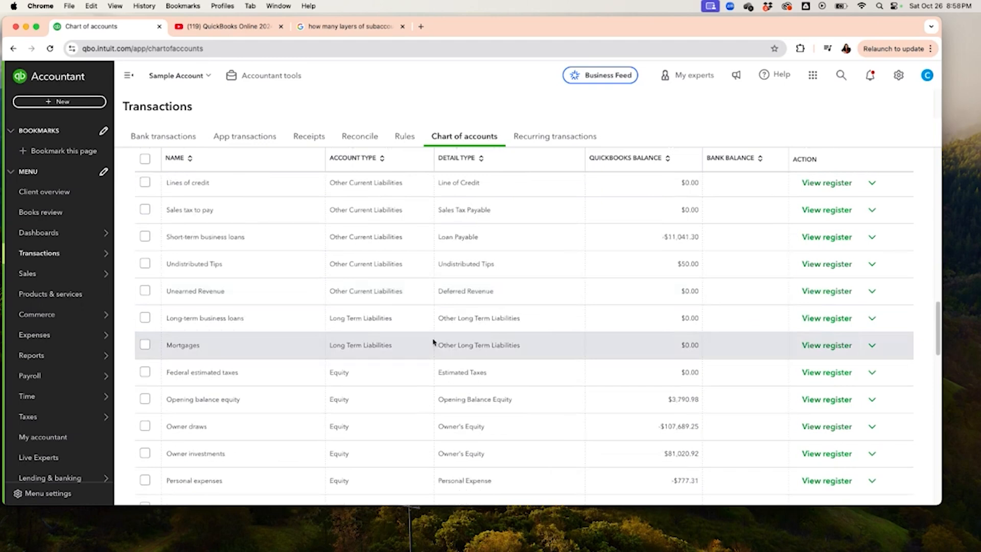
scroll(433, 341, down, 4)
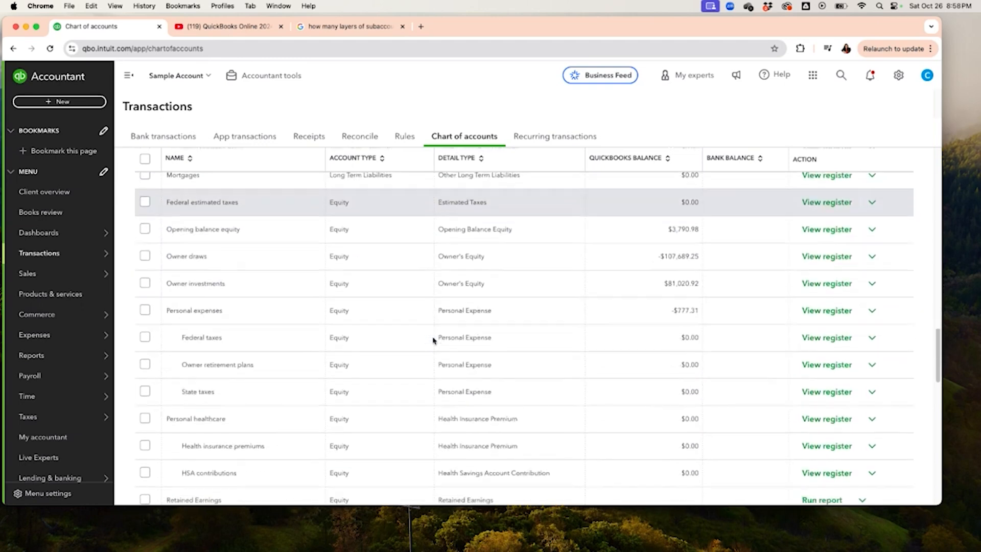
scroll(434, 341, down, 1)
scroll(433, 341, up, 10)
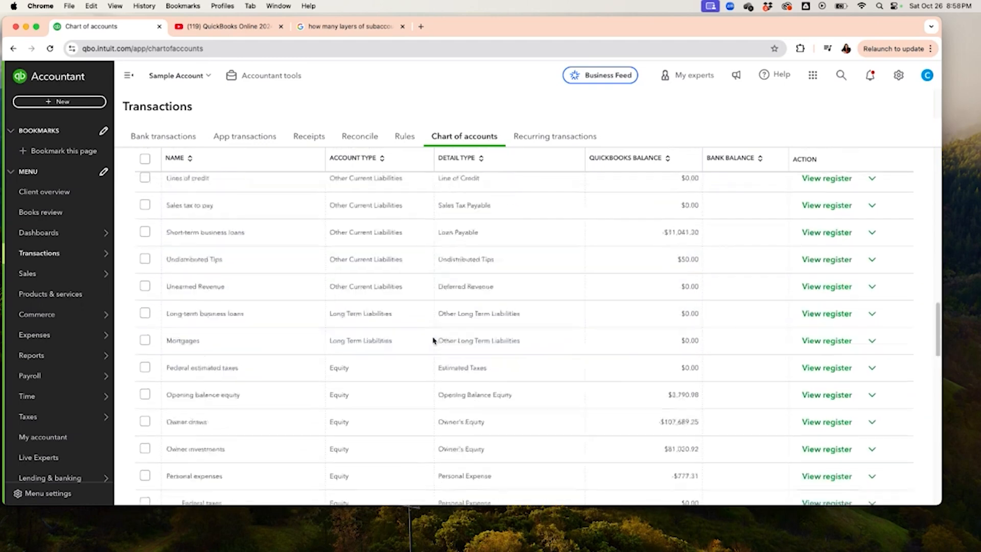
scroll(433, 341, up, 3)
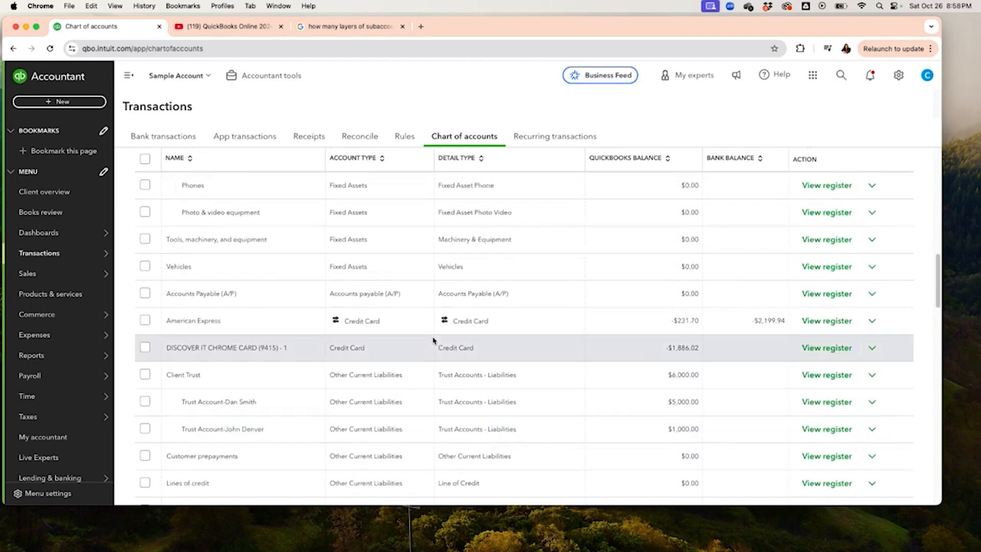
scroll(433, 341, down, 3)
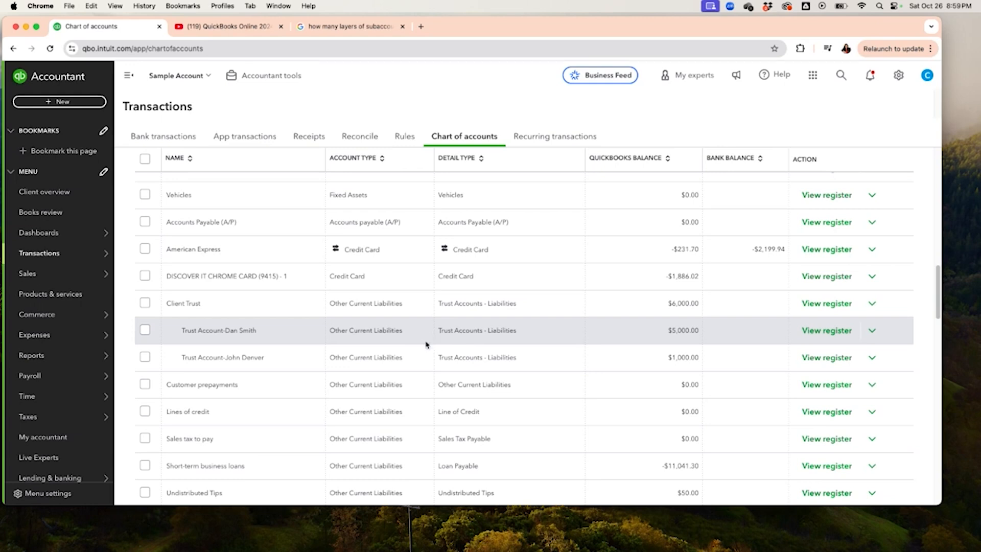
scroll(434, 339, down, 5)
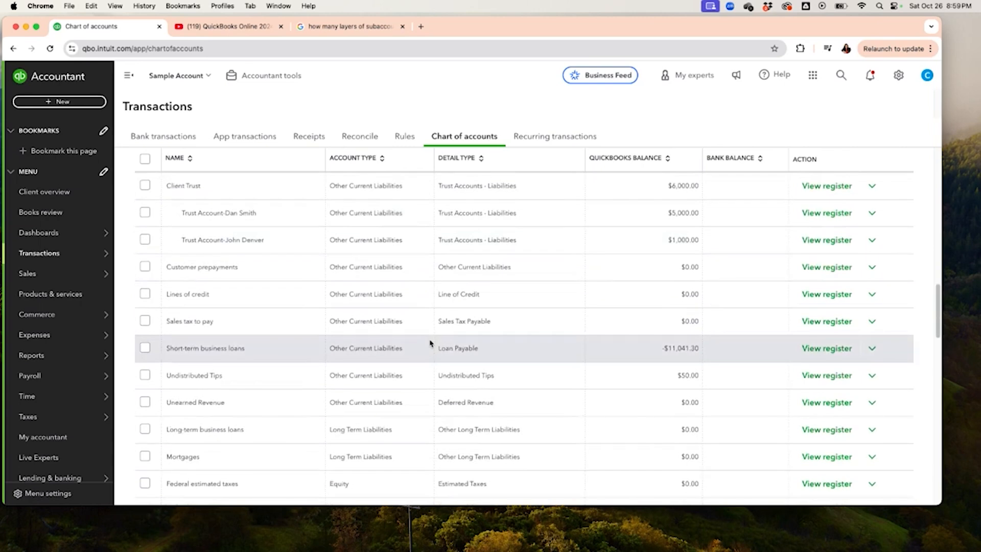
scroll(430, 343, up, 3)
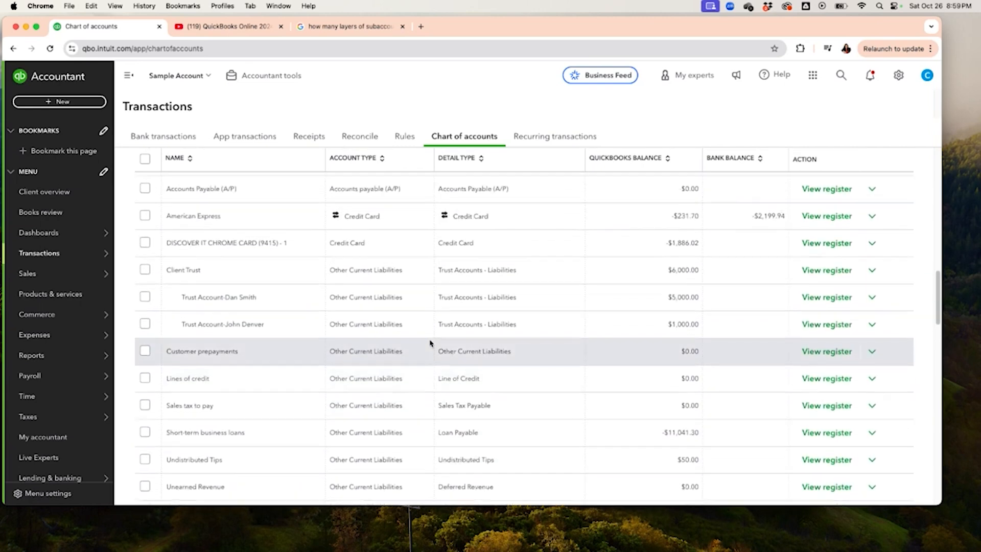
scroll(431, 343, up, 10)
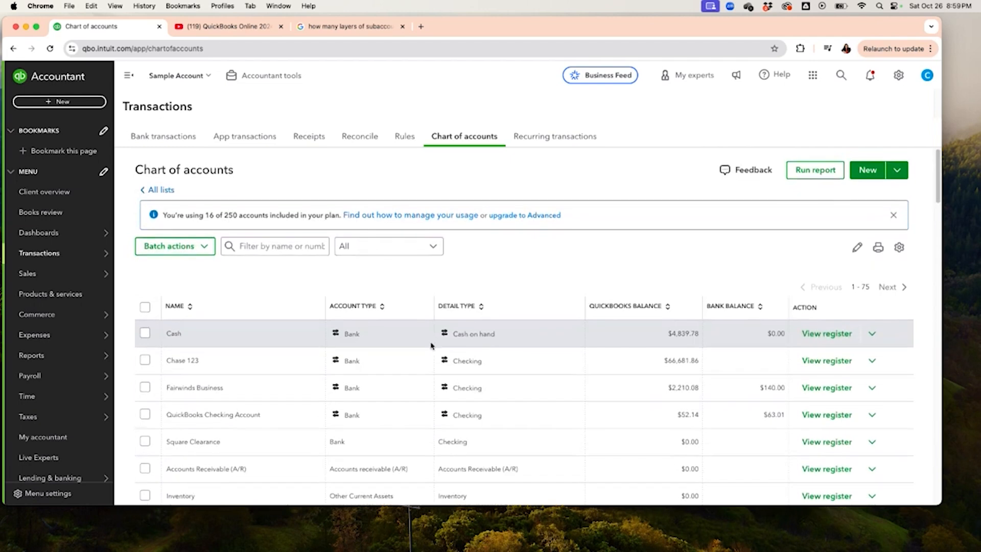